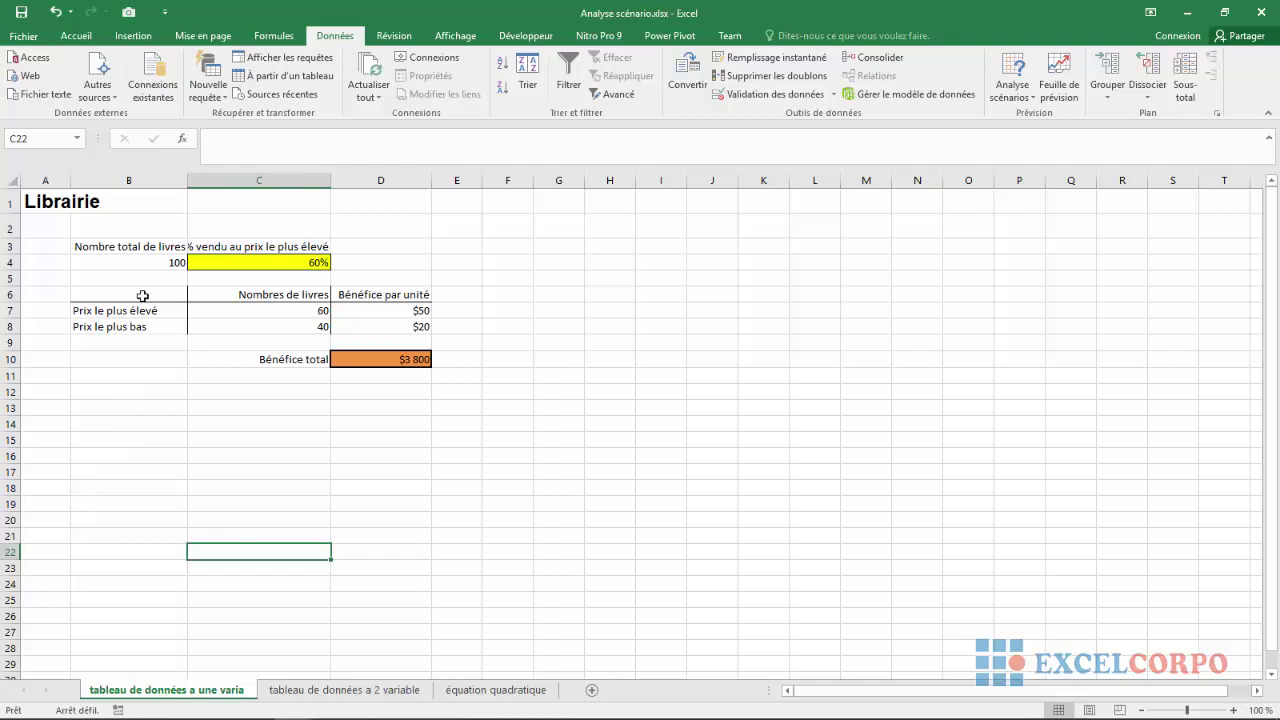
Step: Examine the book total, the unit profits, the percentage sold at the highest price and the total profit formula in D10
{"action": "left_click", "coordinate": [141, 261]}
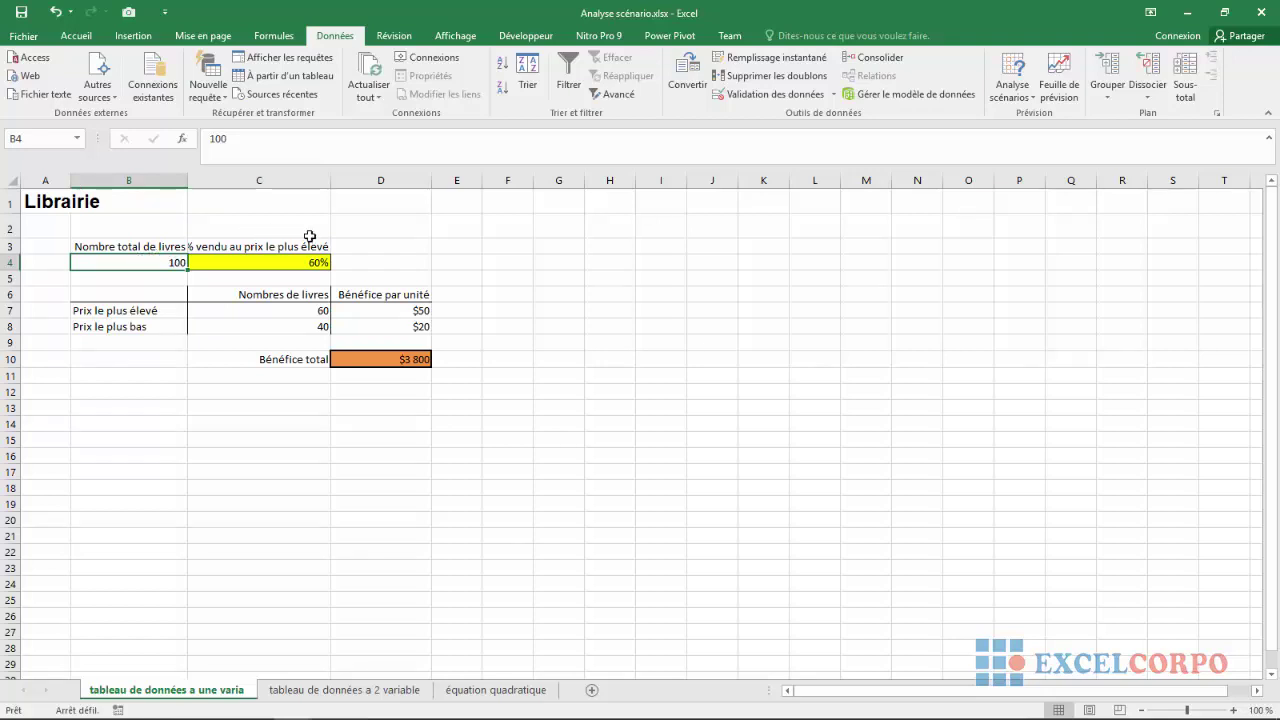
{"action": "left_click", "coordinate": [387, 313]}
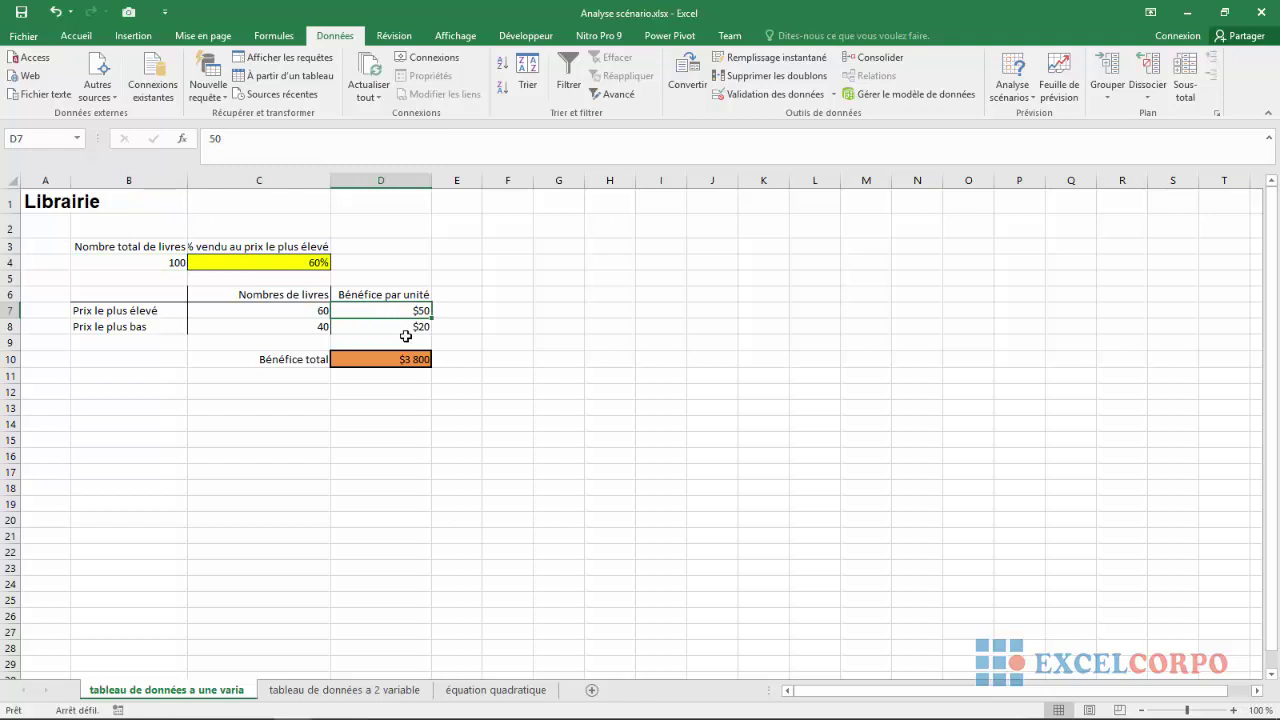
{"action": "left_click", "coordinate": [399, 330]}
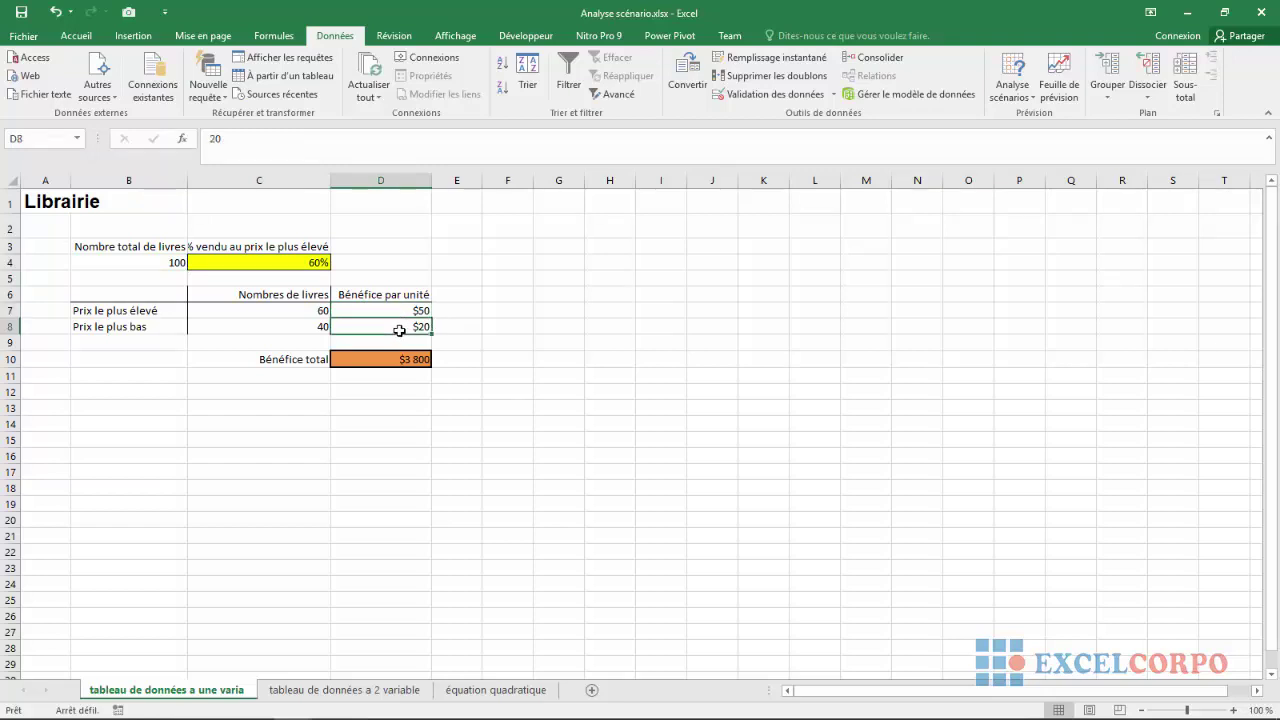
{"action": "left_click", "coordinate": [313, 261]}
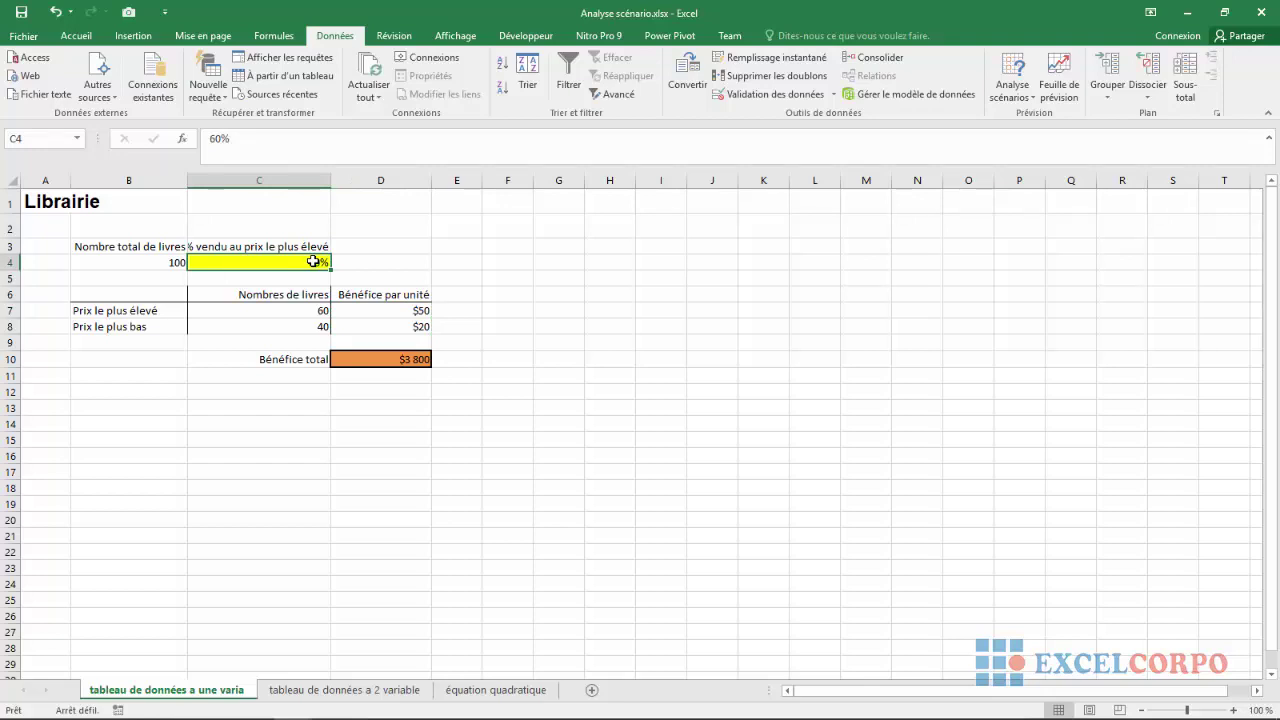
{"action": "double_click", "coordinate": [409, 359]}
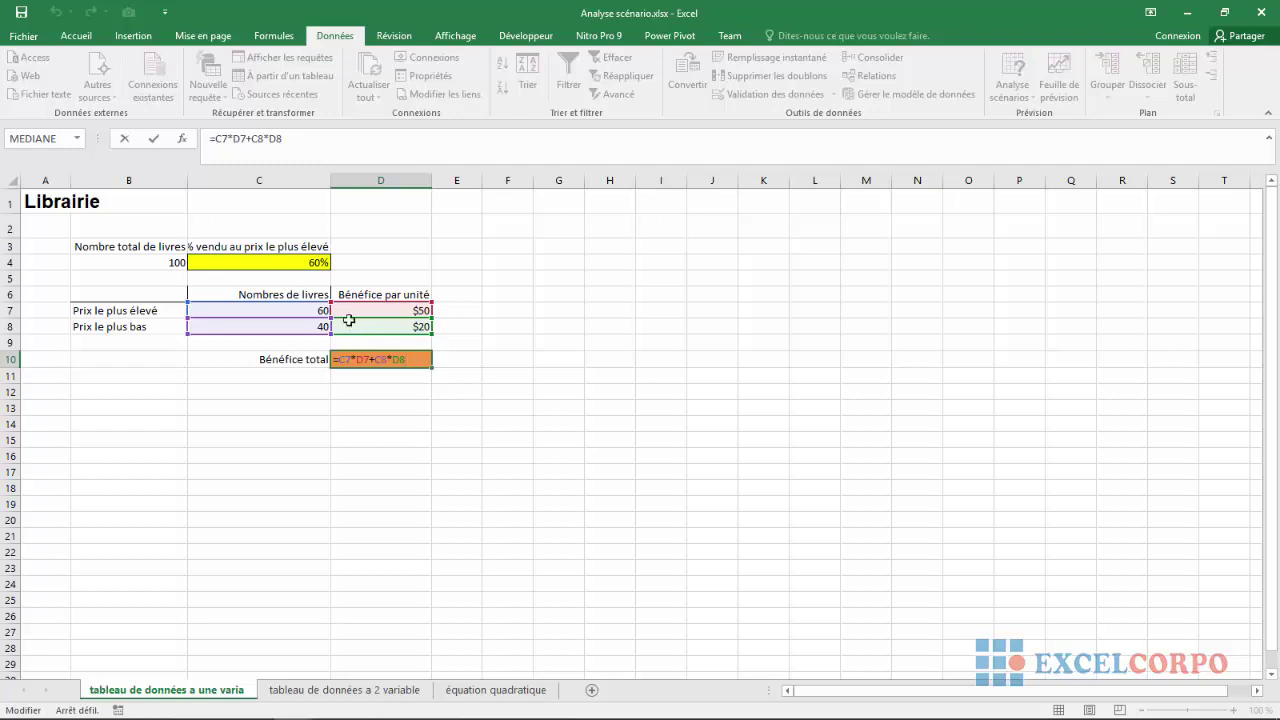
{"action": "key", "text": "Return"}
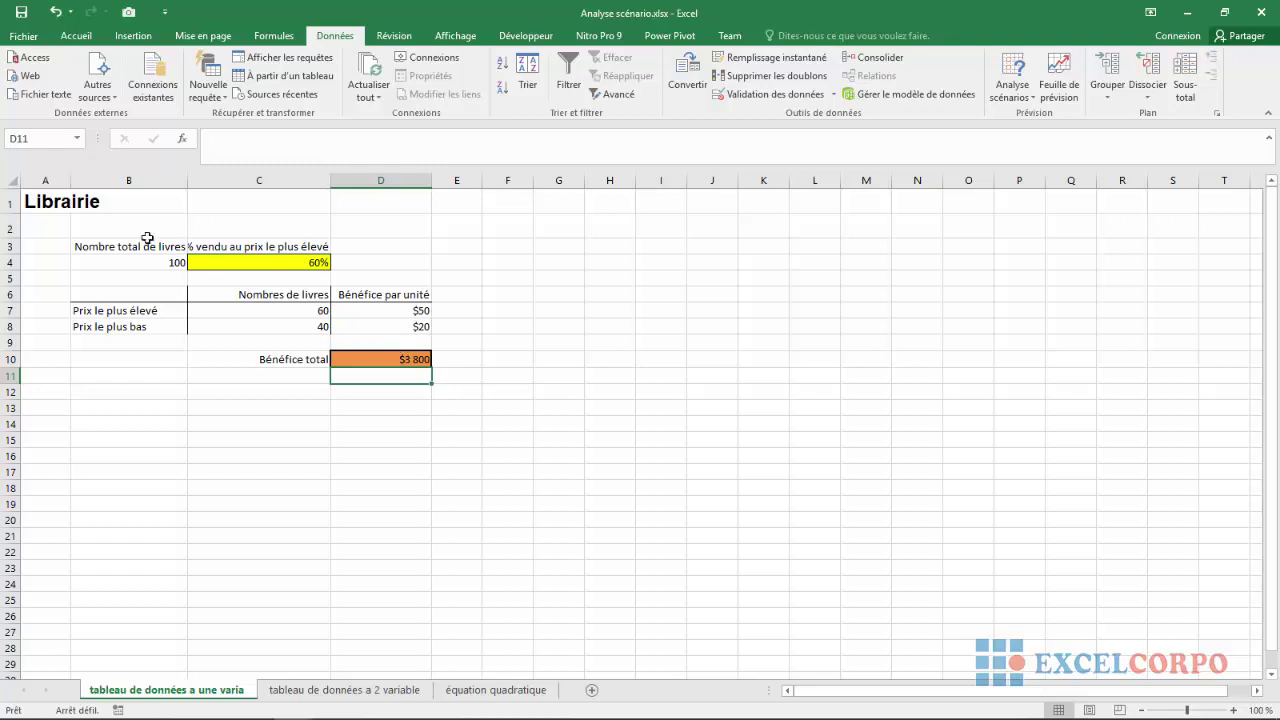
Step: Enter the formula =D10 in cell B12 to reference the total profit
{"action": "left_click", "coordinate": [130, 395]}
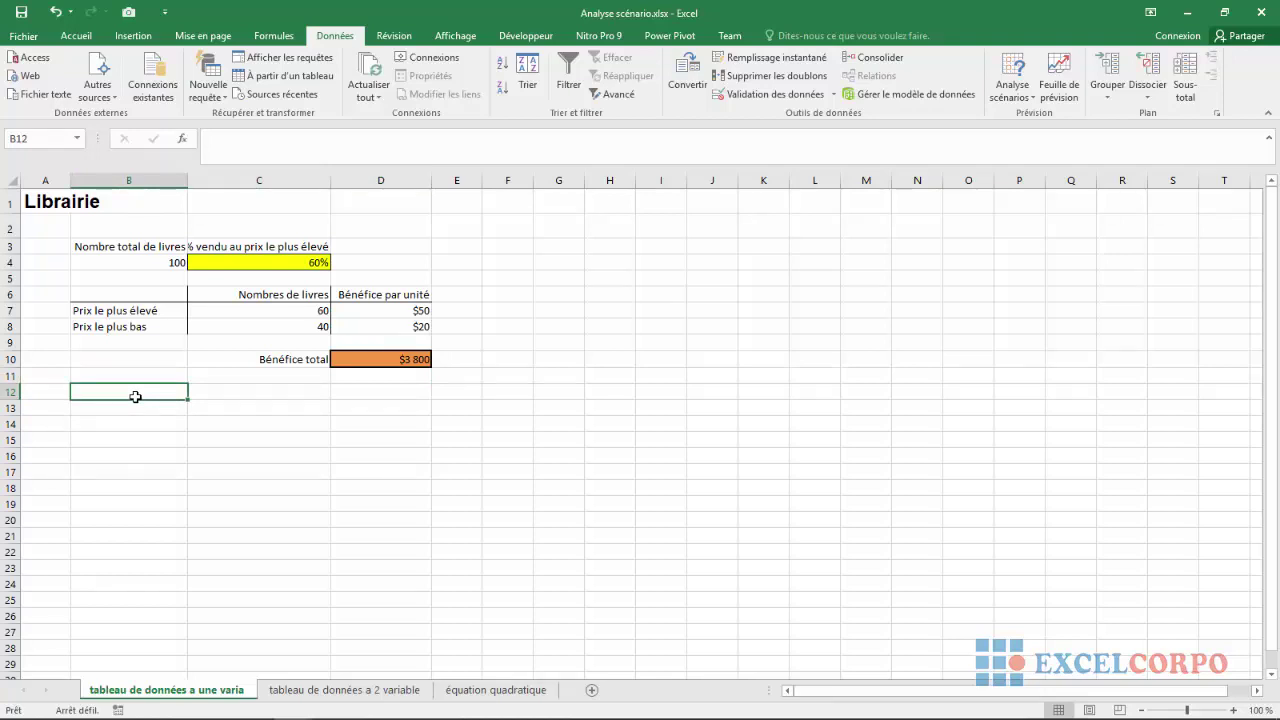
{"action": "type", "text": "="}
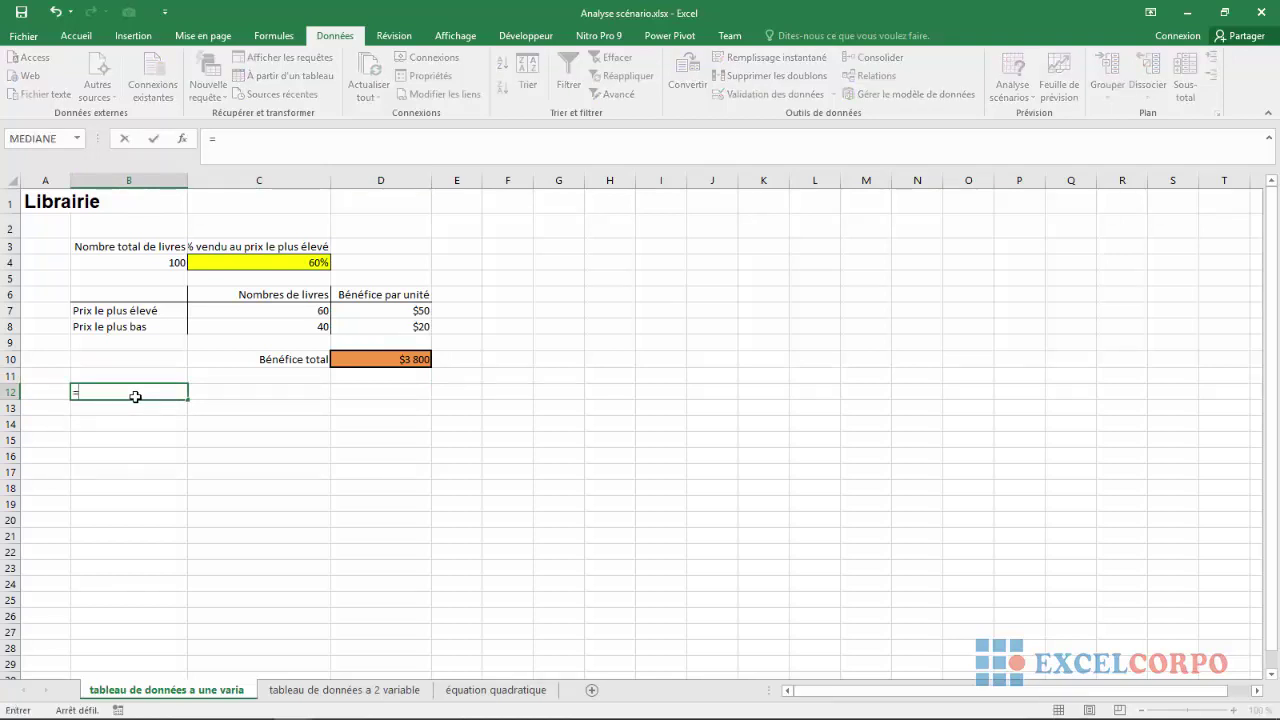
{"action": "type", "text": "d&à"}
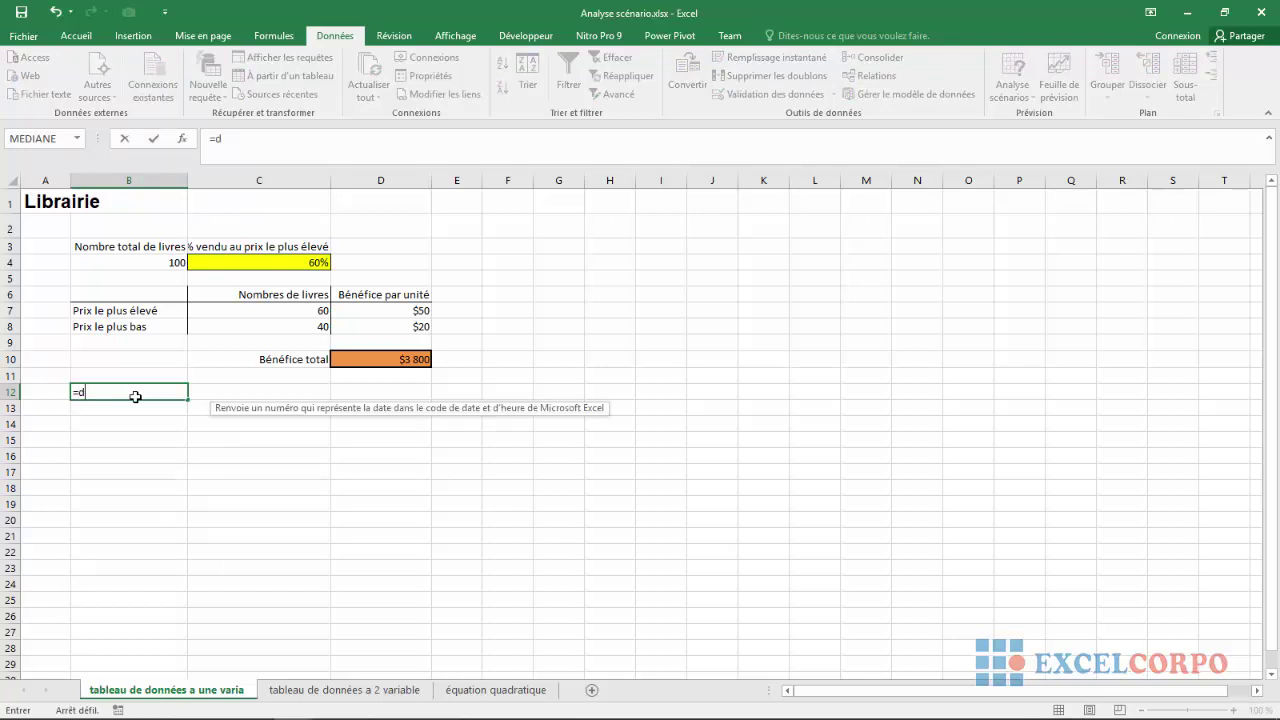
{"action": "key", "text": "BackSpace"}
{"action": "key", "text": "BackSpace"}
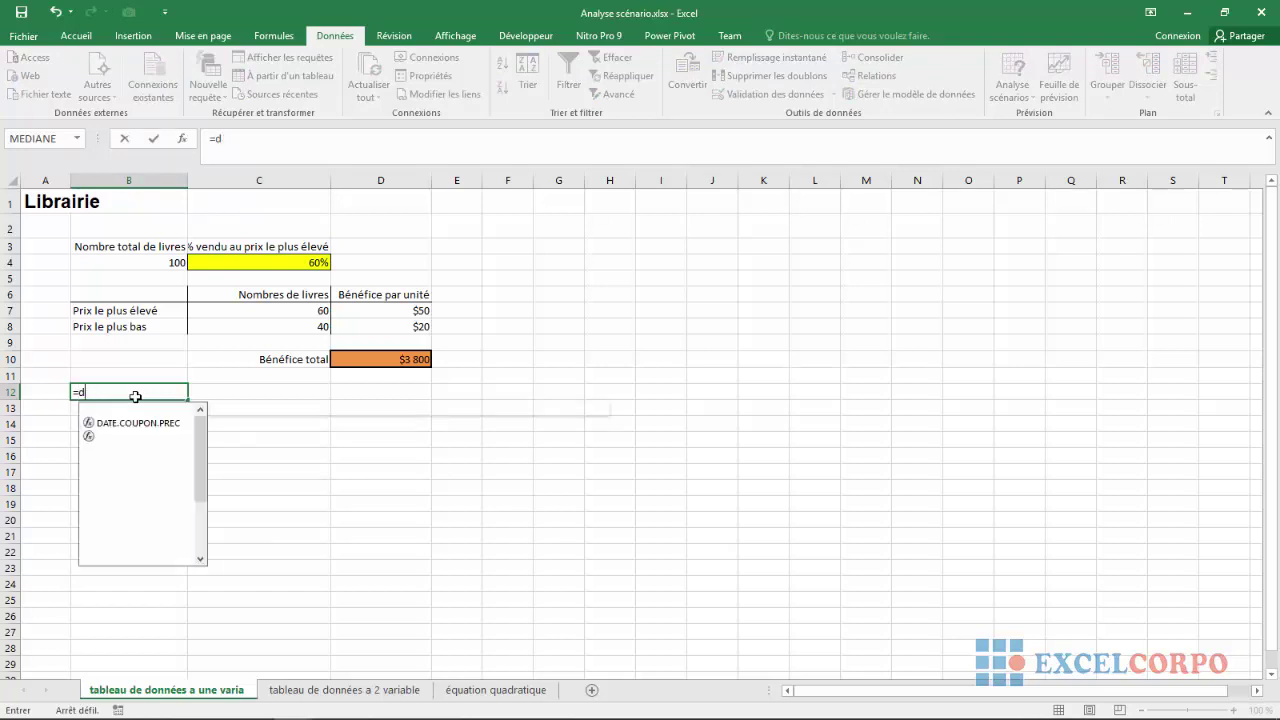
{"action": "type", "text": "10"}
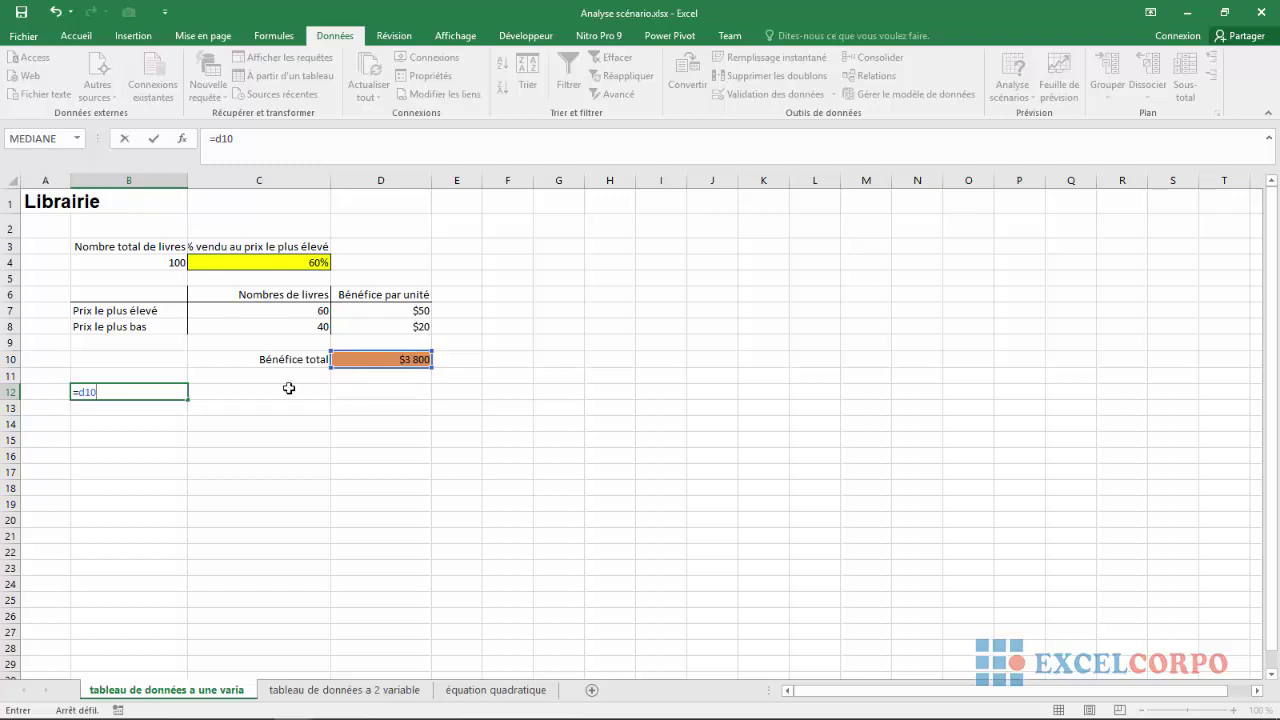
{"action": "key", "text": "Return"}
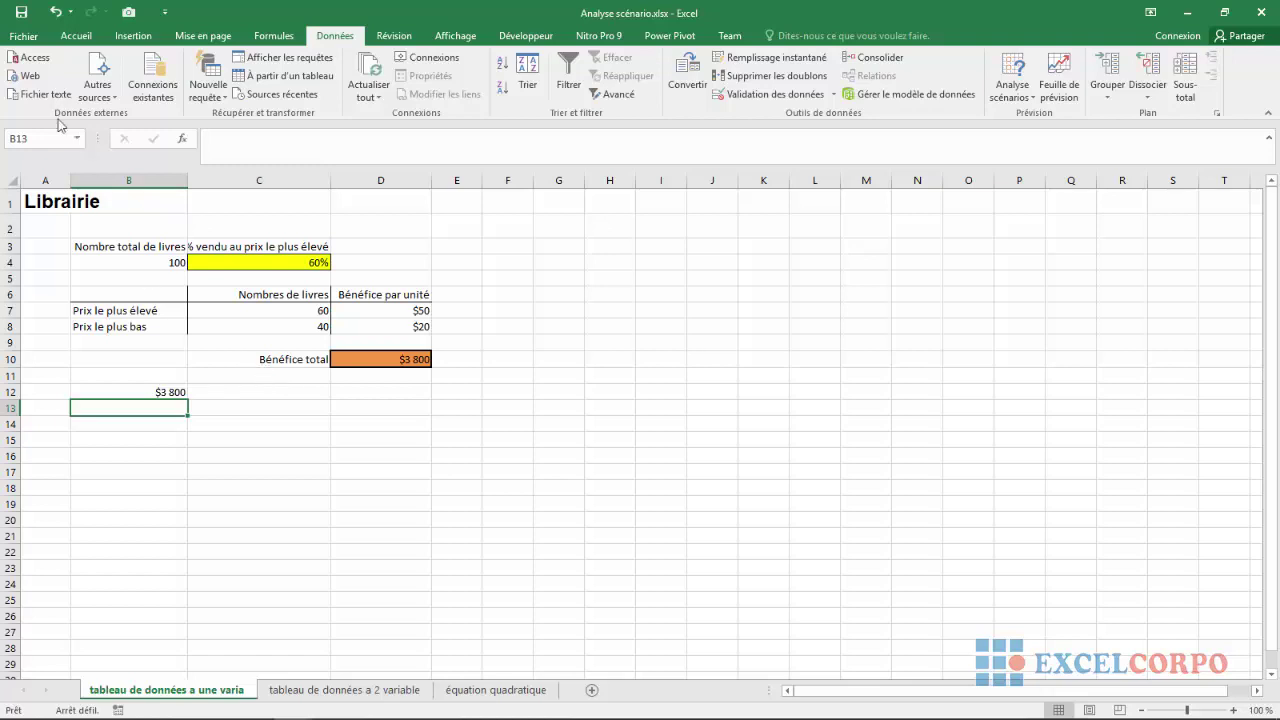
Step: Start the column of percentage scenarios with 60% in A13 and 70% in A14
{"action": "left_click", "coordinate": [46, 178]}
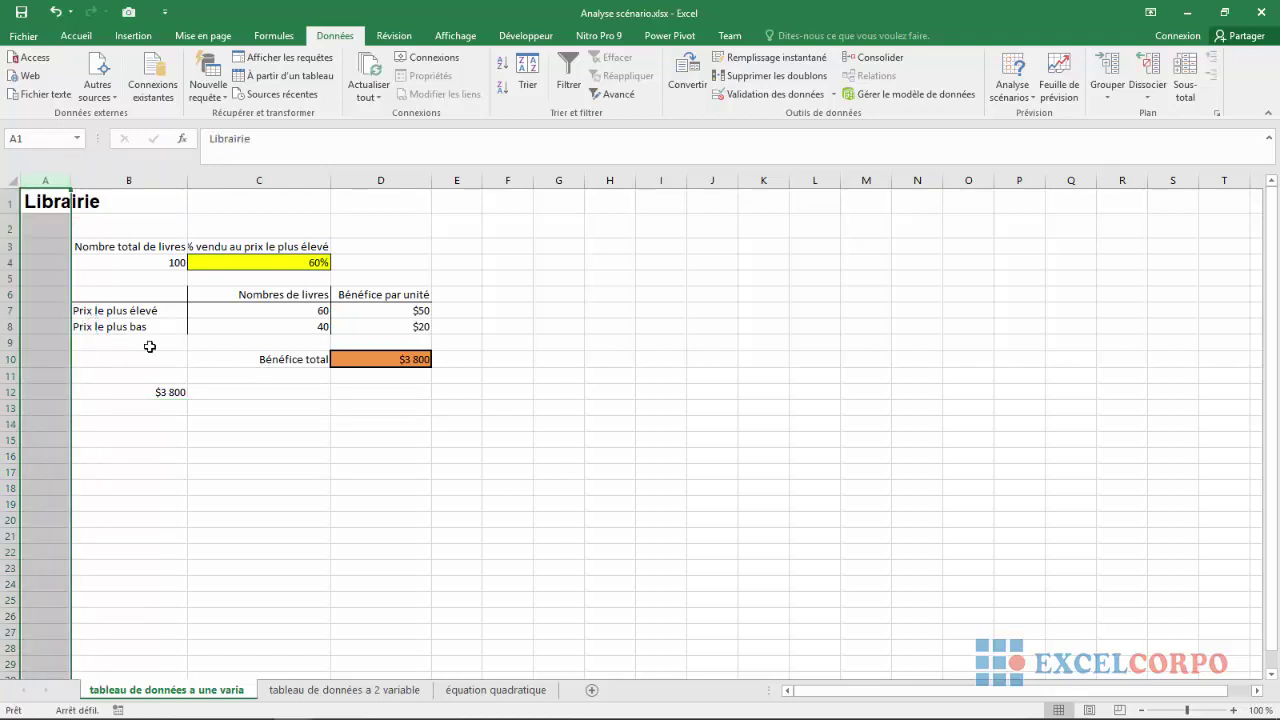
{"action": "left_click", "coordinate": [54, 412]}
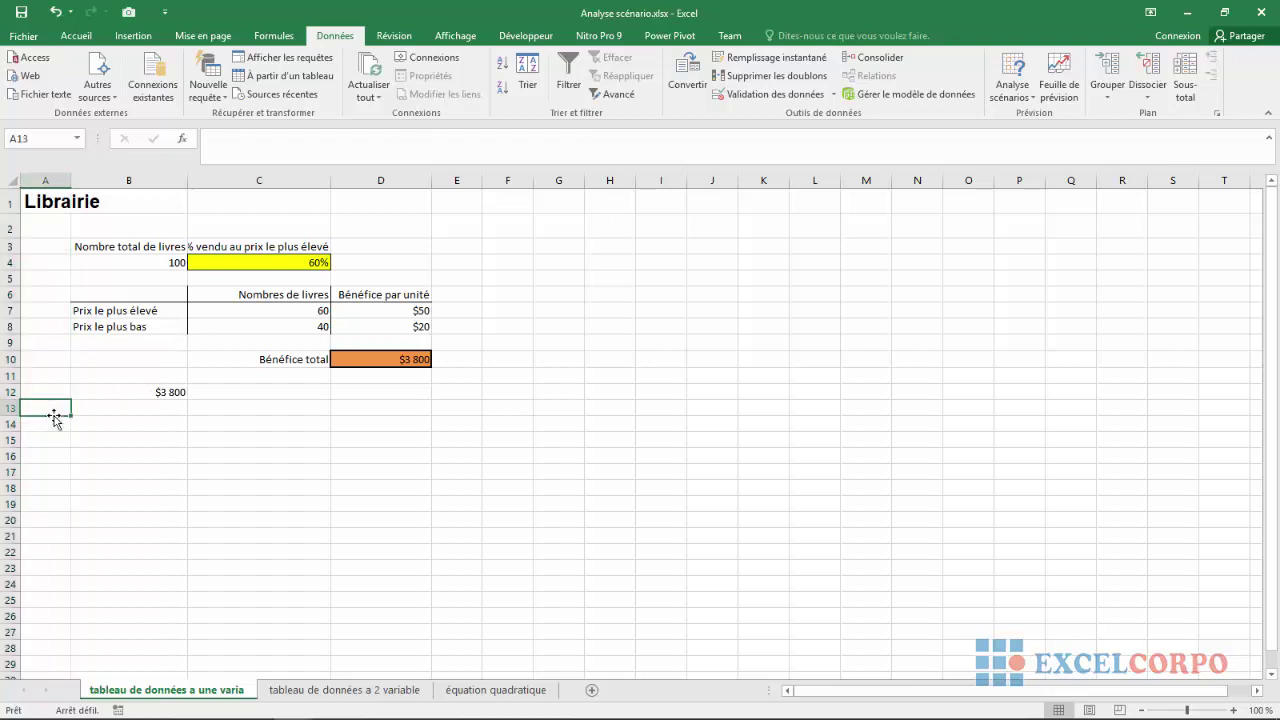
{"action": "type", "text": "="}
{"action": "key", "text": "BackSpace"}
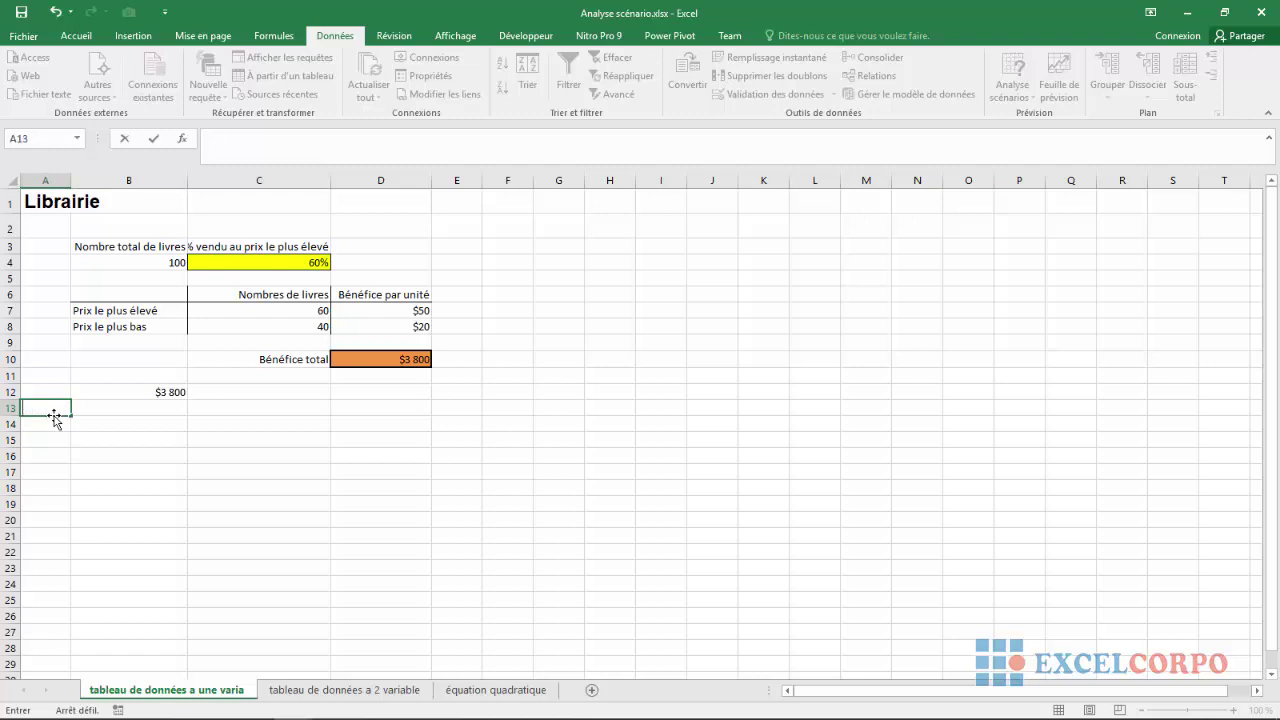
{"action": "type", "text": "6000%"}
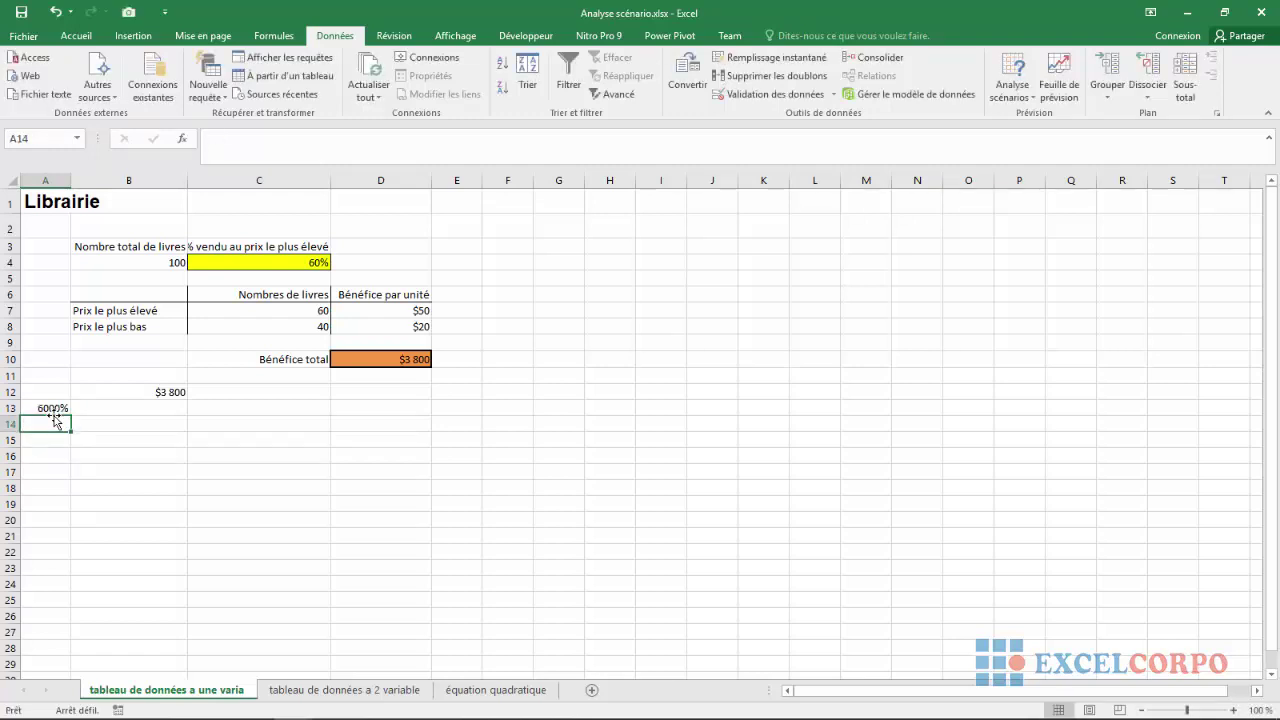
{"action": "key", "text": "Return"}
{"action": "type", "text": "70%"}
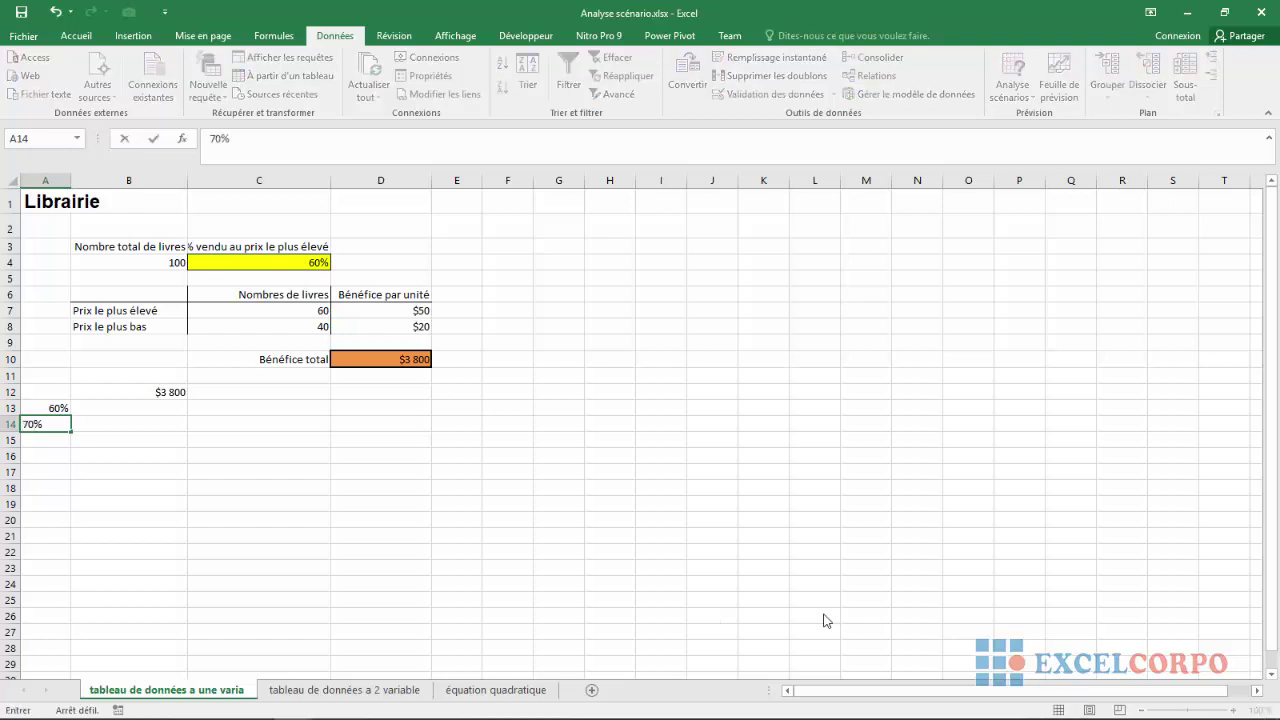
{"action": "key", "text": "Return"}
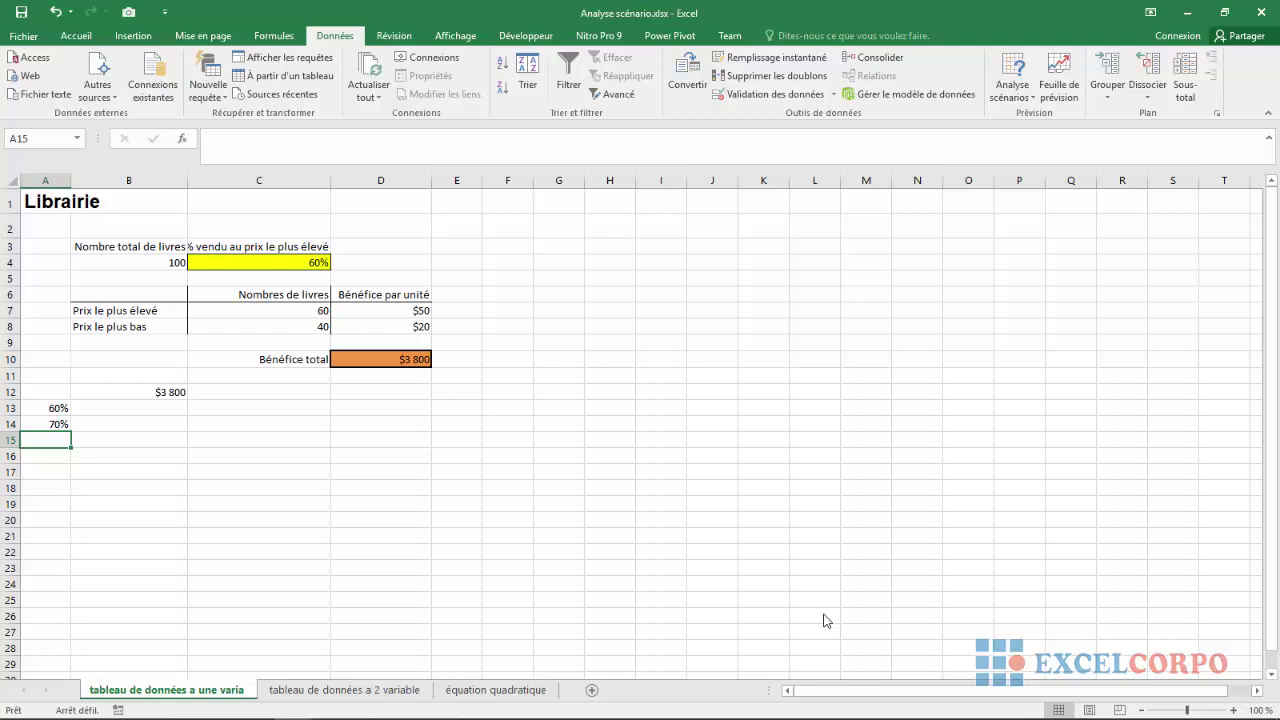
Step: Enter 80% in cell A15 as the third percentage scenario
{"action": "type", "text": "80%90"}
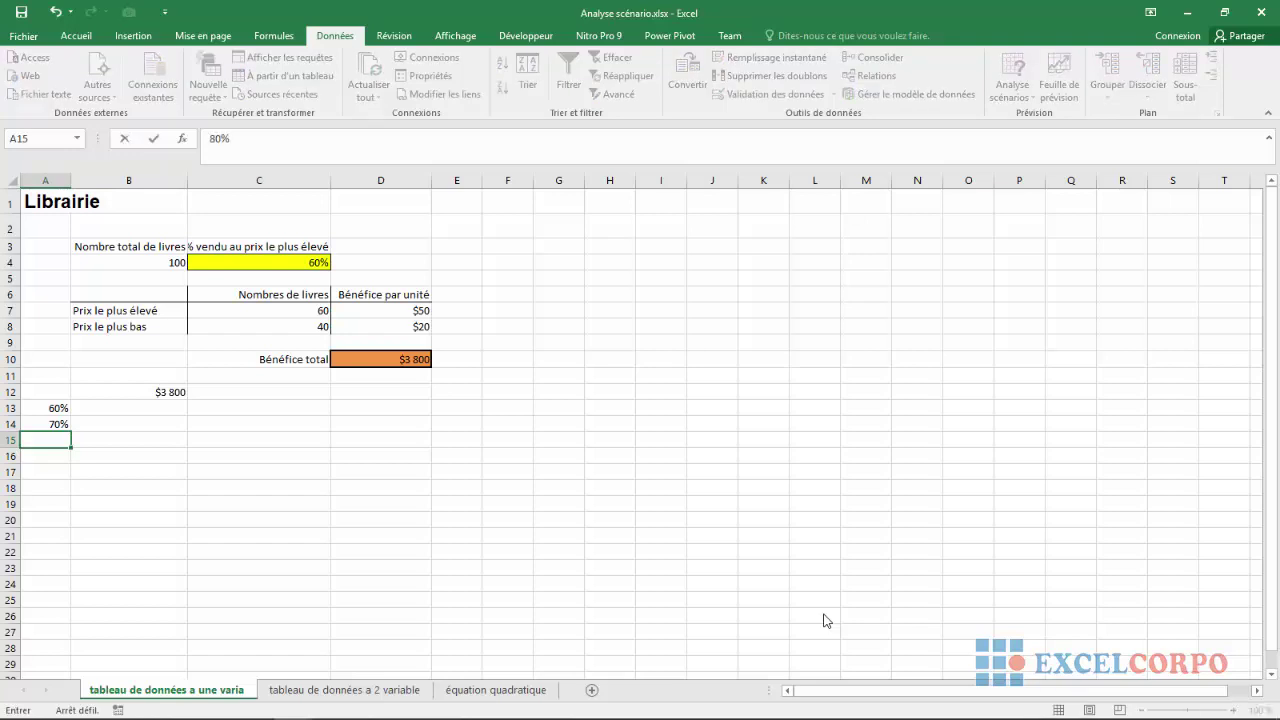
{"action": "scroll", "coordinate": [826, 620], "scroll_direction": "down", "scroll_amount": 1}
{"action": "scroll", "coordinate": [826, 620], "scroll_direction": "down", "scroll_amount": 1}
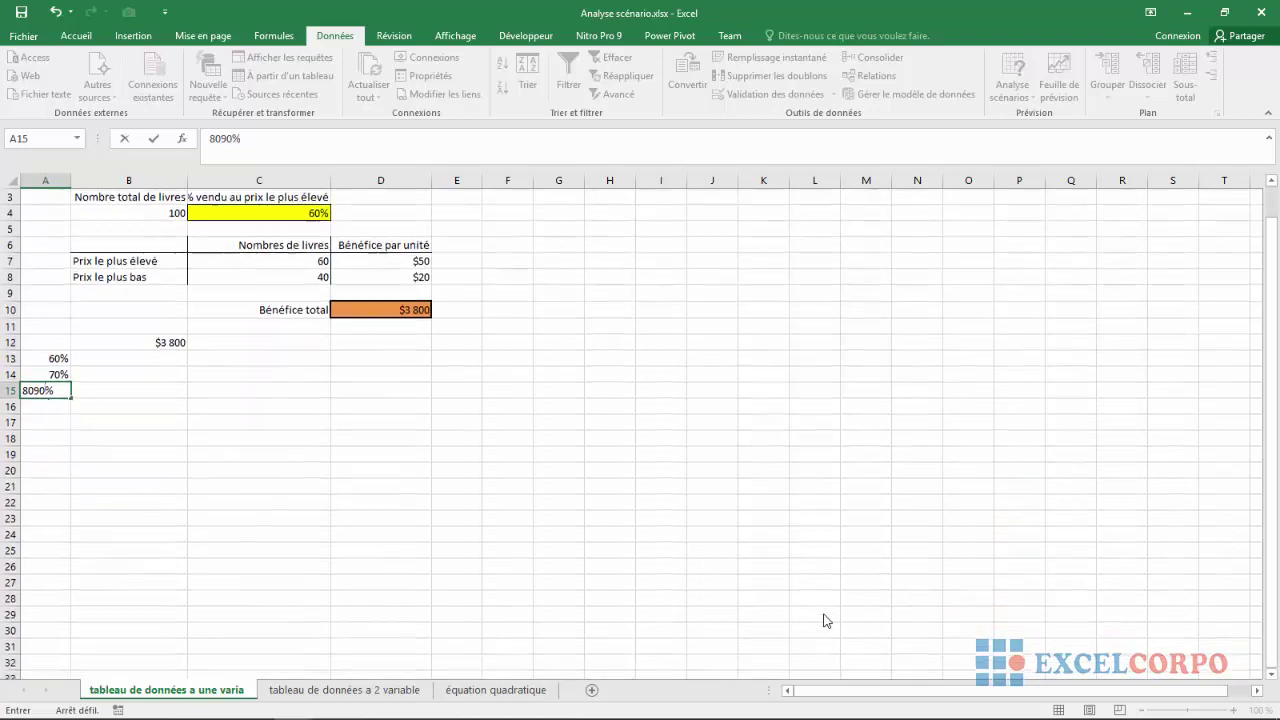
{"action": "type", "text": "100"}
{"action": "key", "text": "BackSpace"}
{"action": "key", "text": "BackSpace"}
{"action": "key", "text": "BackSpace"}
{"action": "key", "text": "BackSpace"}
{"action": "key", "text": "BackSpace"}
{"action": "key", "text": "Return"}
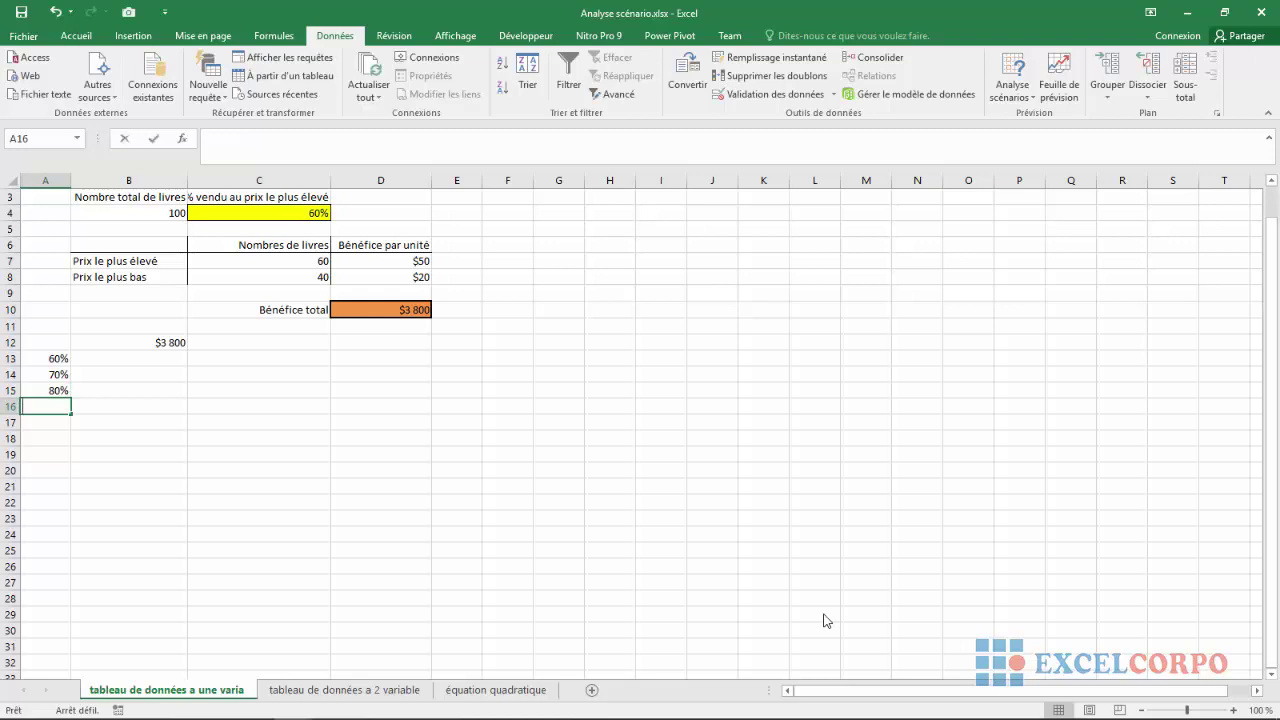
Step: Complete the percentage scenarios with 90% in A16 and 100% in A17
{"action": "type", "text": "90%"}
{"action": "scroll", "coordinate": [826, 620], "scroll_direction": "down", "scroll_amount": 1}
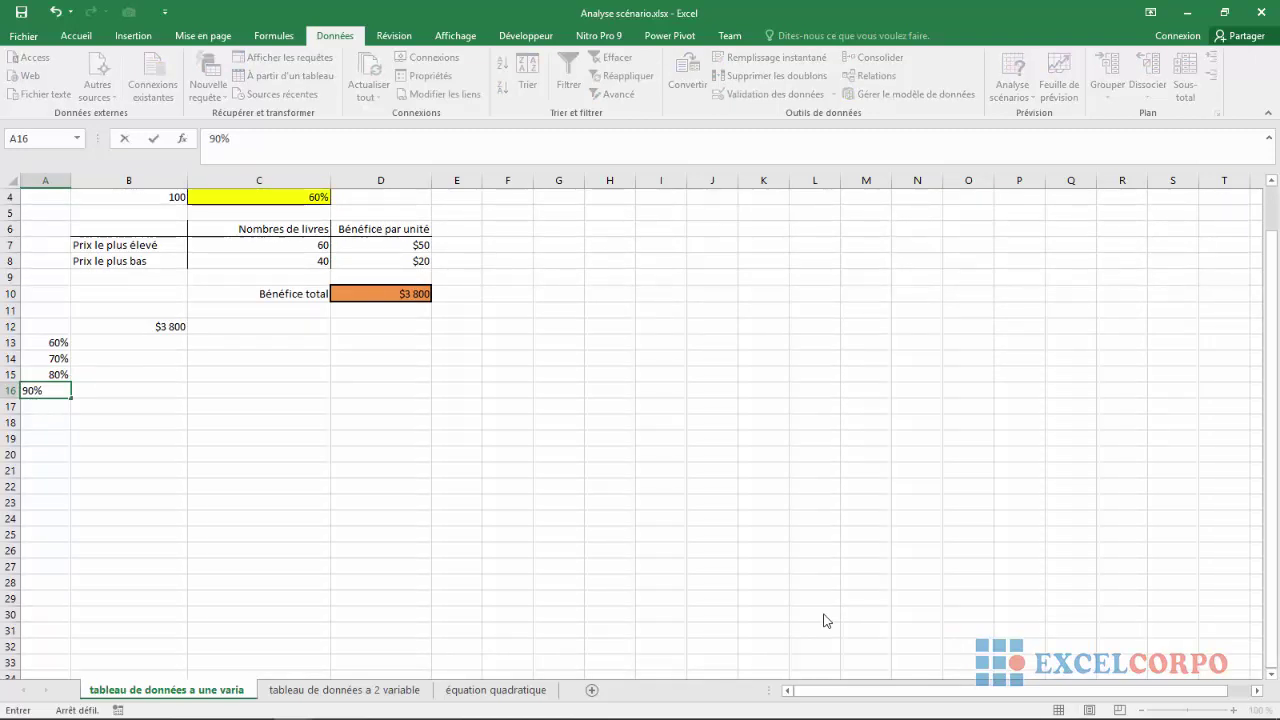
{"action": "key", "text": "Return"}
{"action": "type", "text": "100%"}
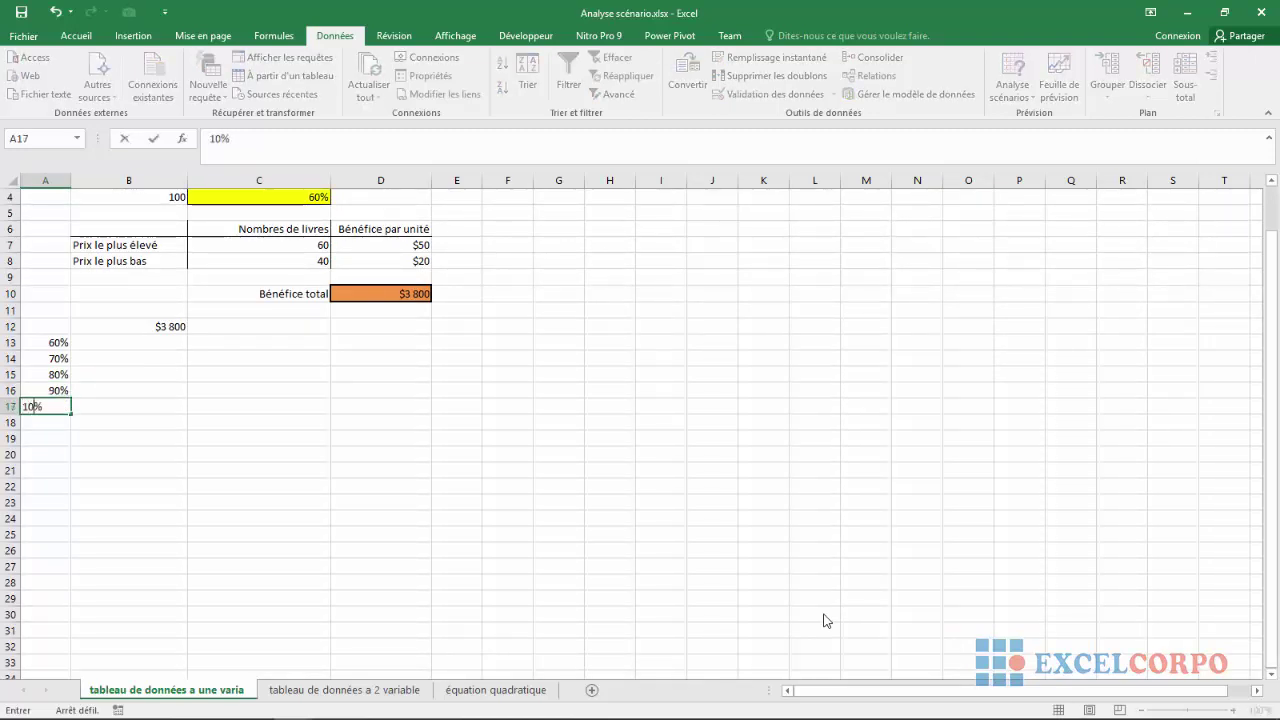
{"action": "key", "text": "Return"}
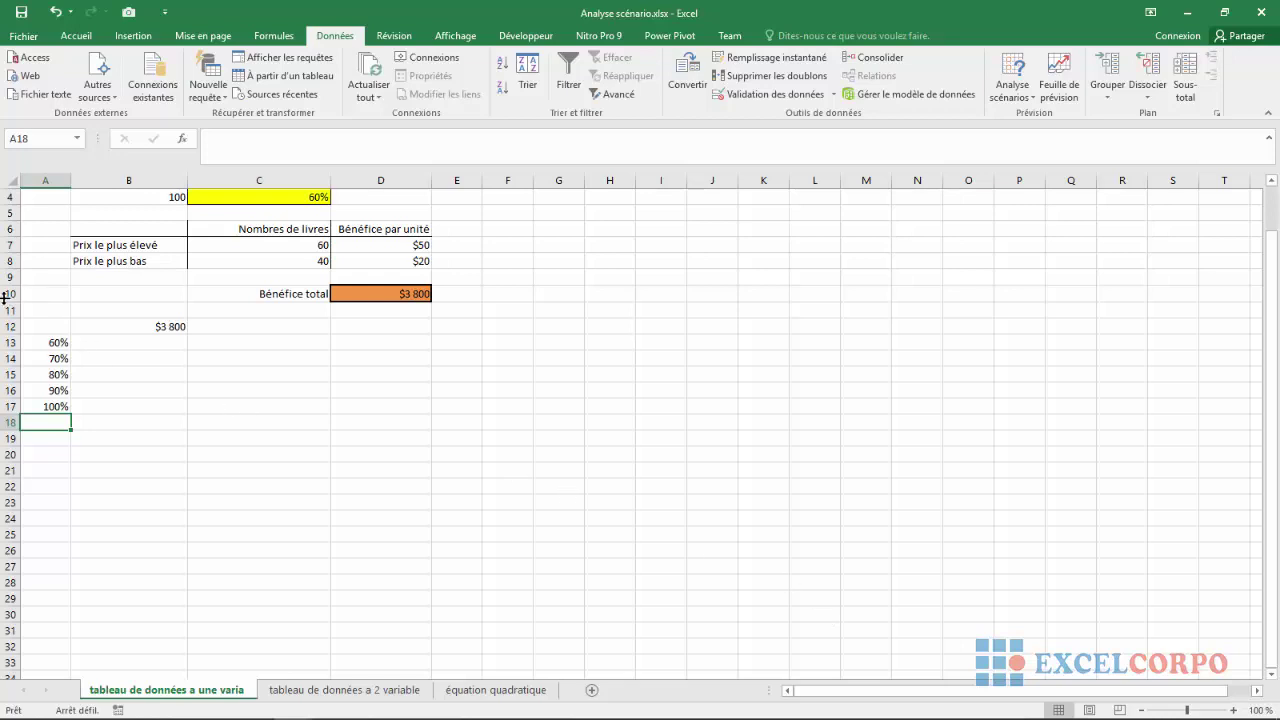
Step: Create a one-variable what-if data table over A12:B17 with C4 as the column input cell
{"action": "left_click_drag", "start_coordinate": [45, 326], "coordinate": [156, 406]}
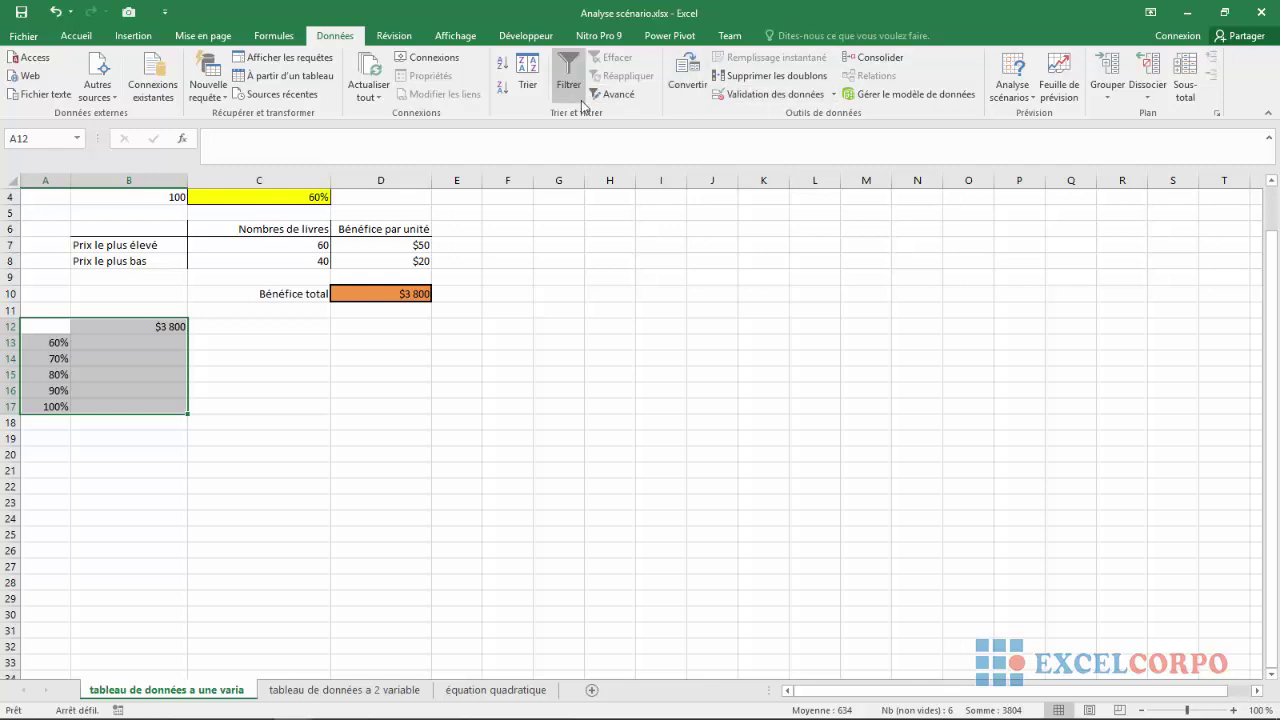
{"action": "left_click", "coordinate": [1034, 98]}
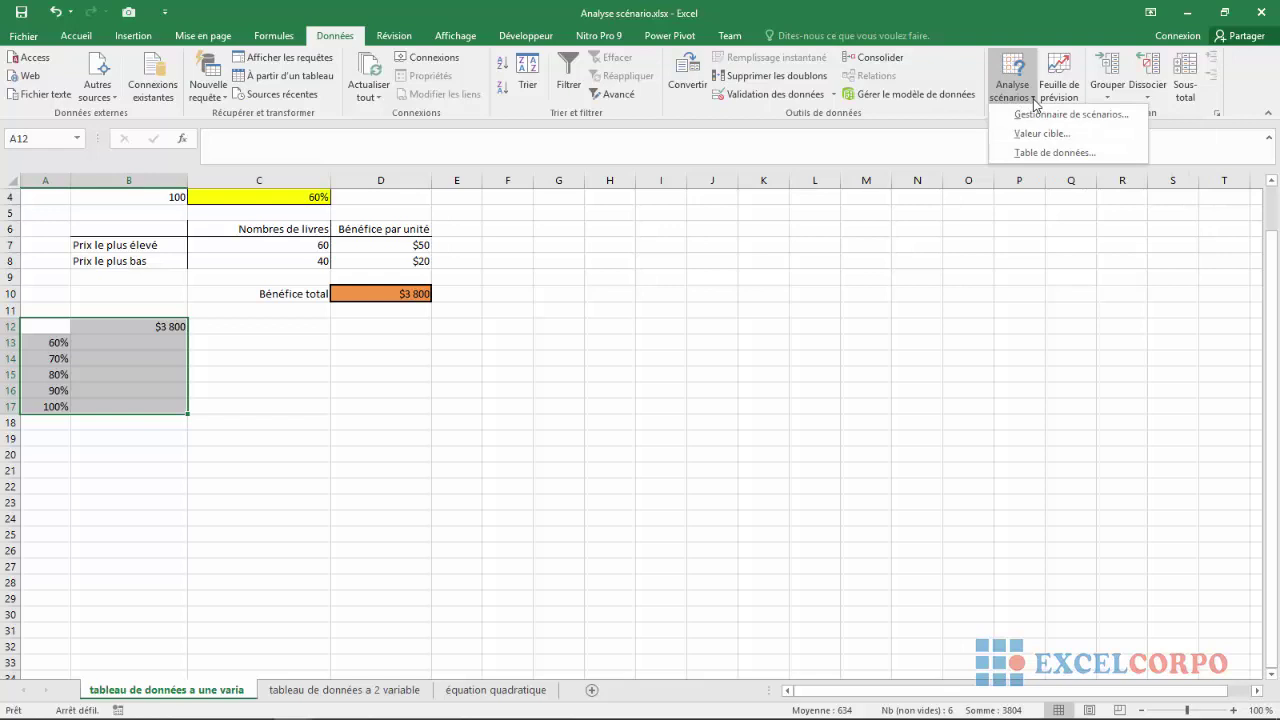
{"action": "left_click", "coordinate": [1033, 153]}
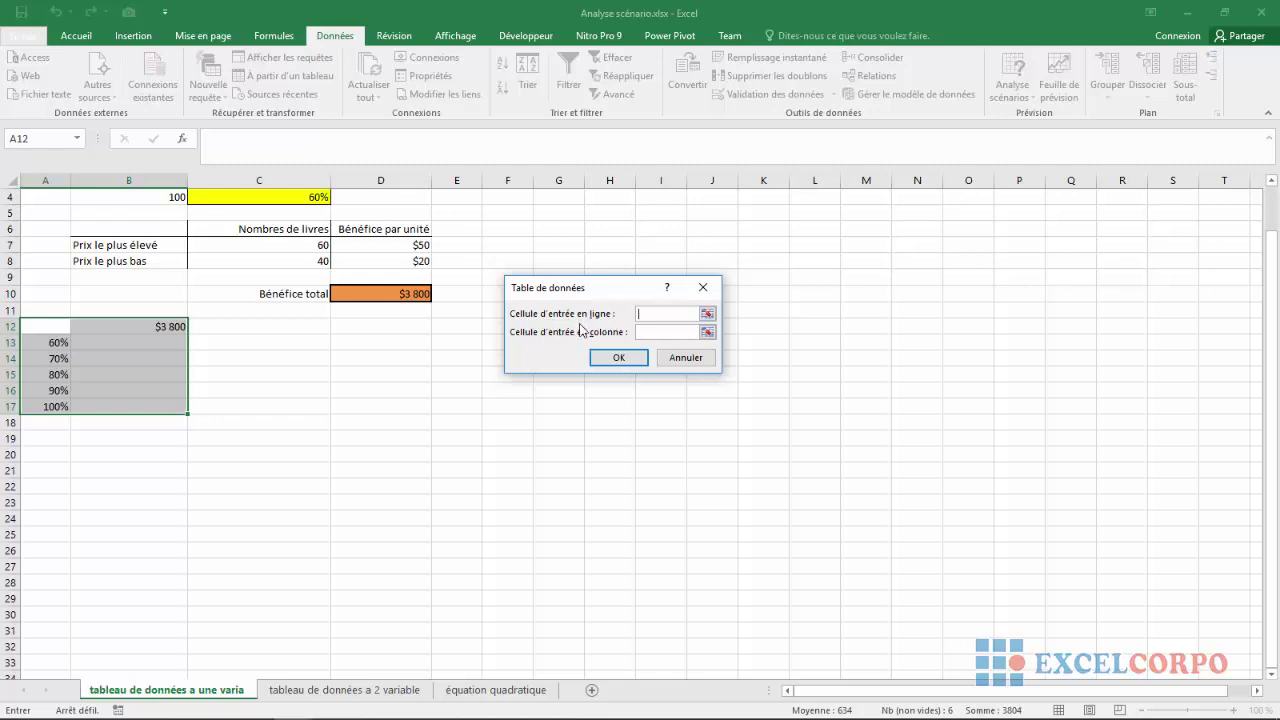
{"action": "left_click", "coordinate": [648, 333]}
{"action": "left_click", "coordinate": [707, 332]}
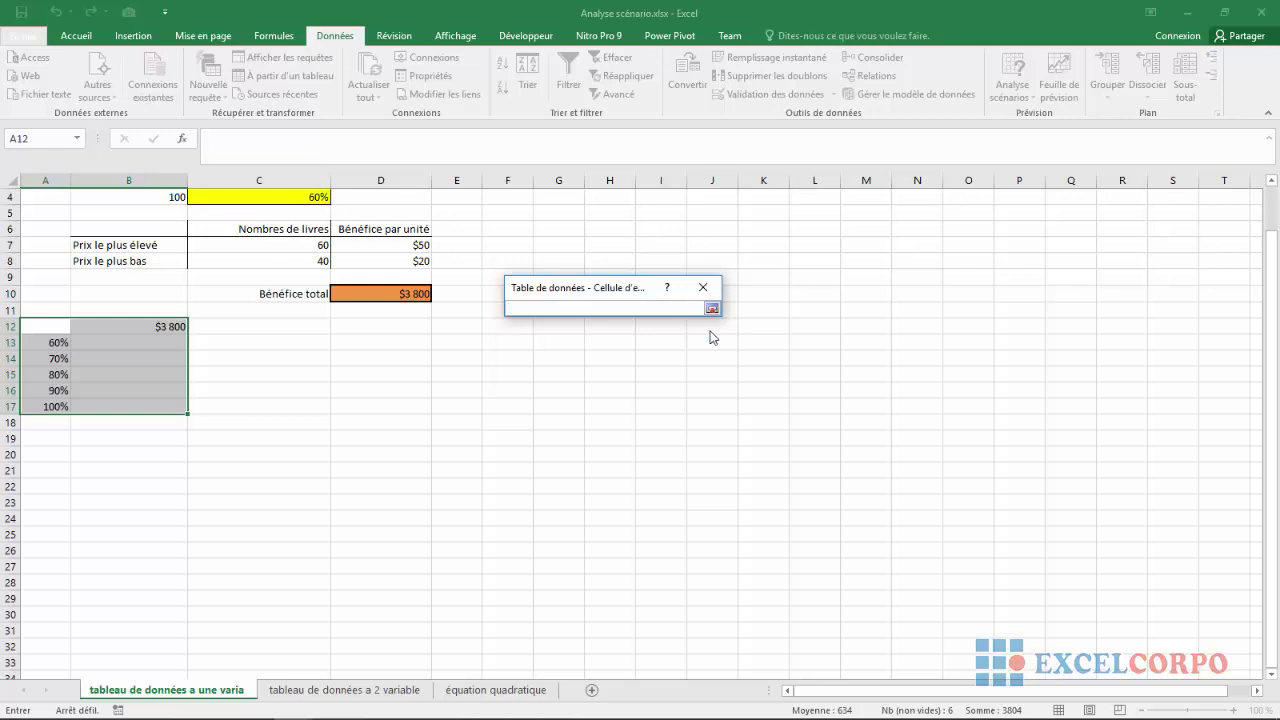
{"action": "left_click", "coordinate": [254, 200]}
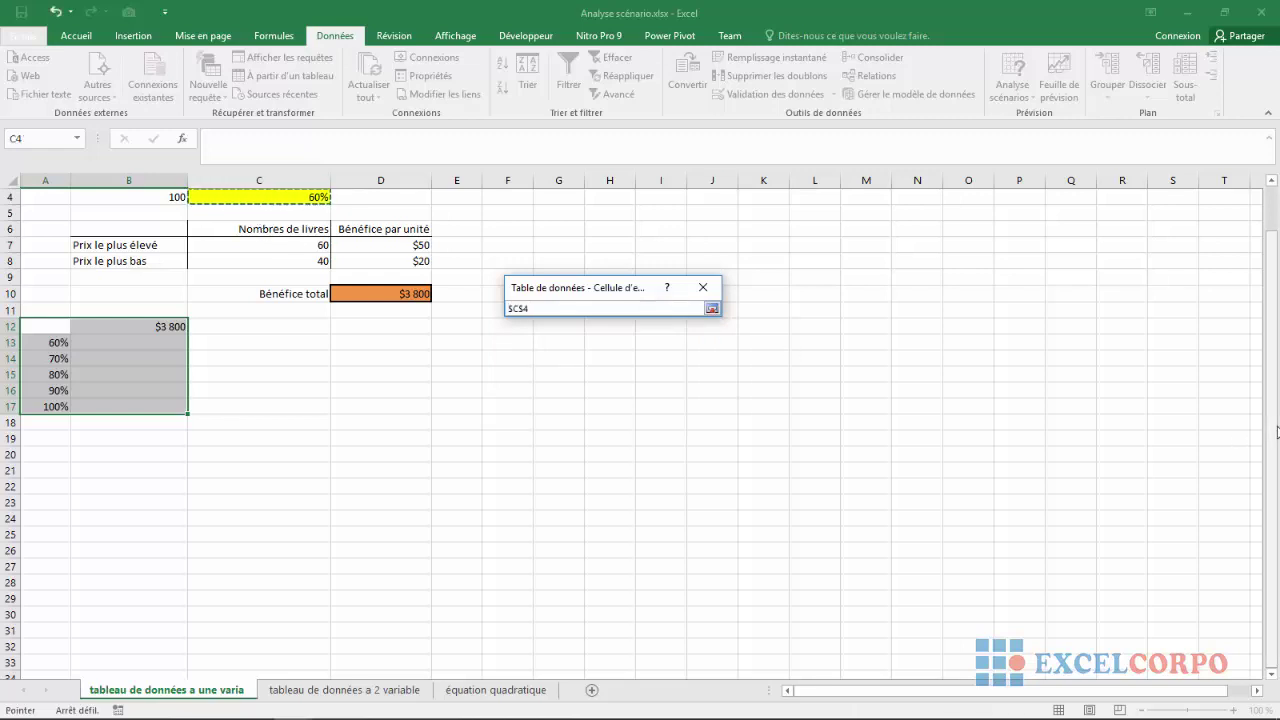
{"action": "scroll", "coordinate": [331, 260], "scroll_direction": "up", "scroll_amount": 1}
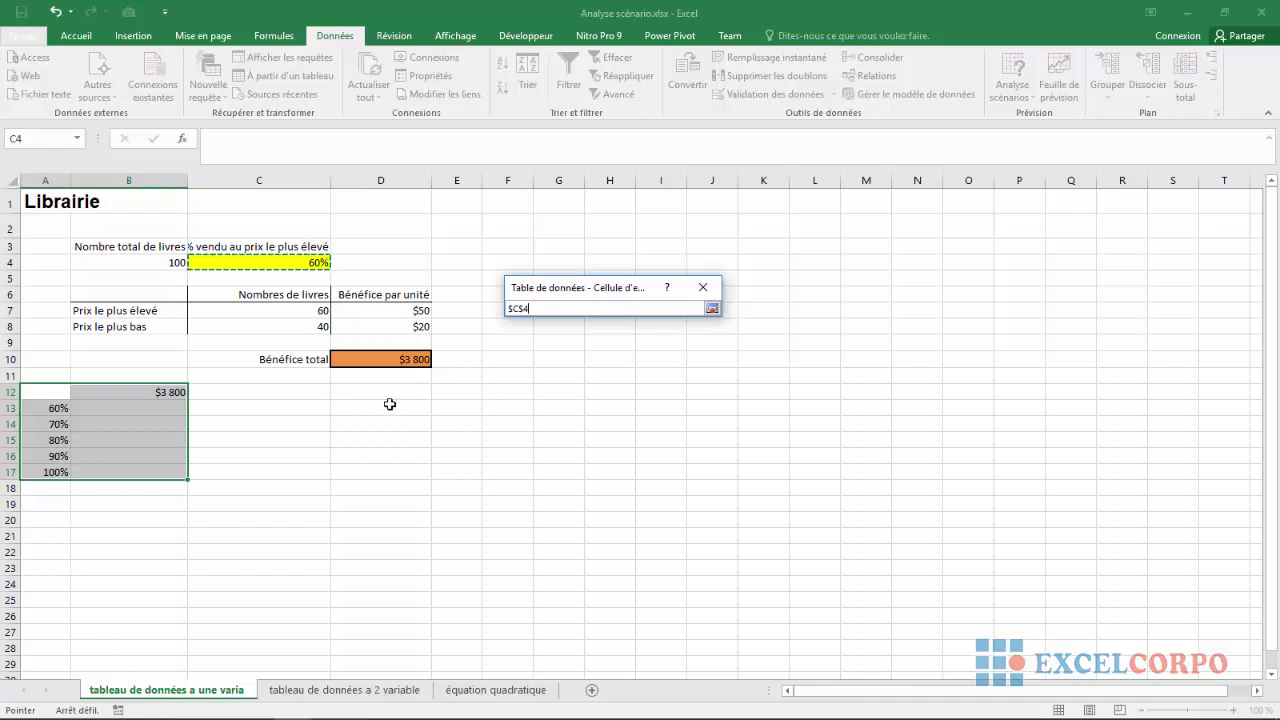
{"action": "left_click", "coordinate": [713, 310]}
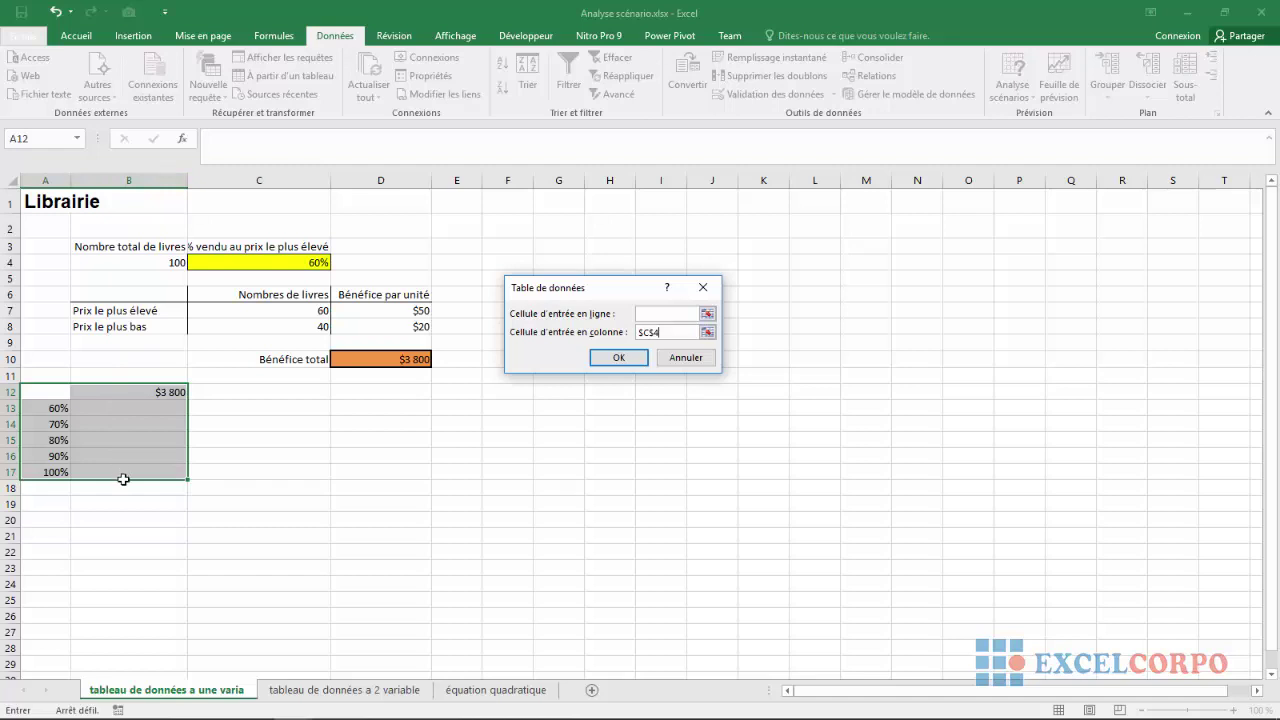
{"action": "left_click", "coordinate": [612, 358]}
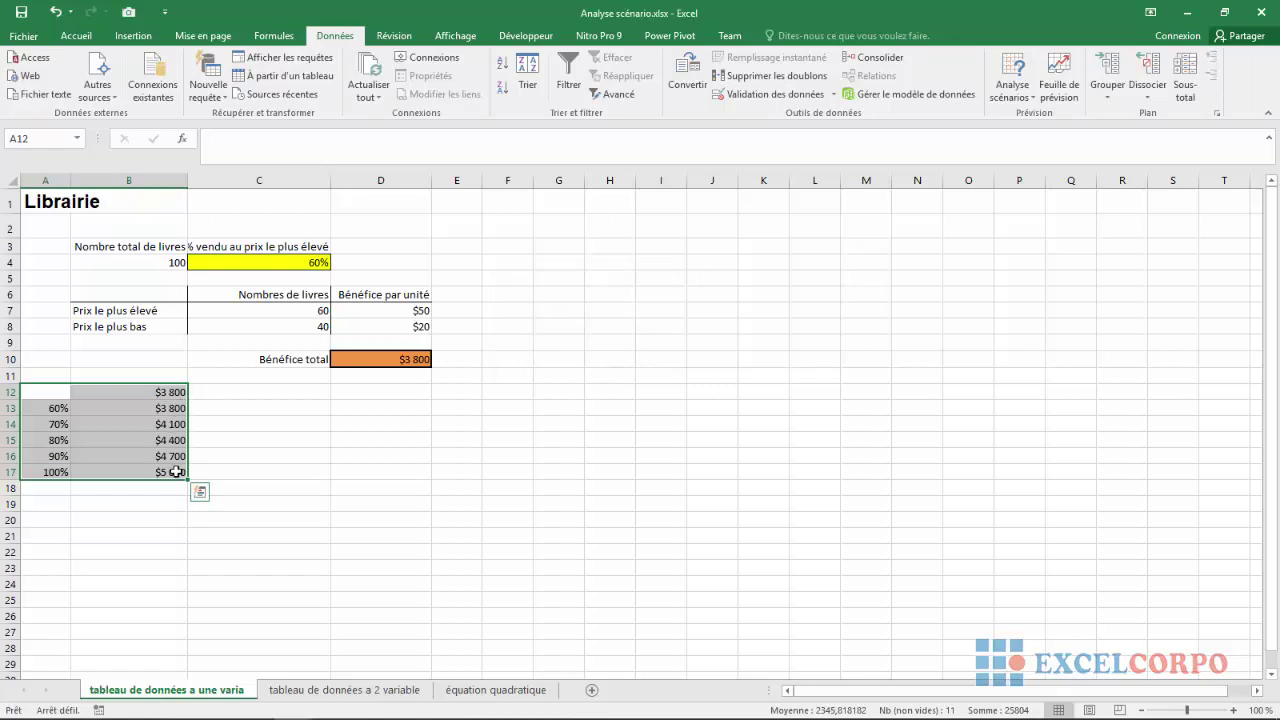
Step: Inspect the profits calculated in the data table, checking the formula in B14 and the first percentage in A13
{"action": "left_click", "coordinate": [711, 424]}
{"action": "scroll", "coordinate": [823, 606], "scroll_direction": "up", "scroll_amount": 4, "text": "ctrl"}
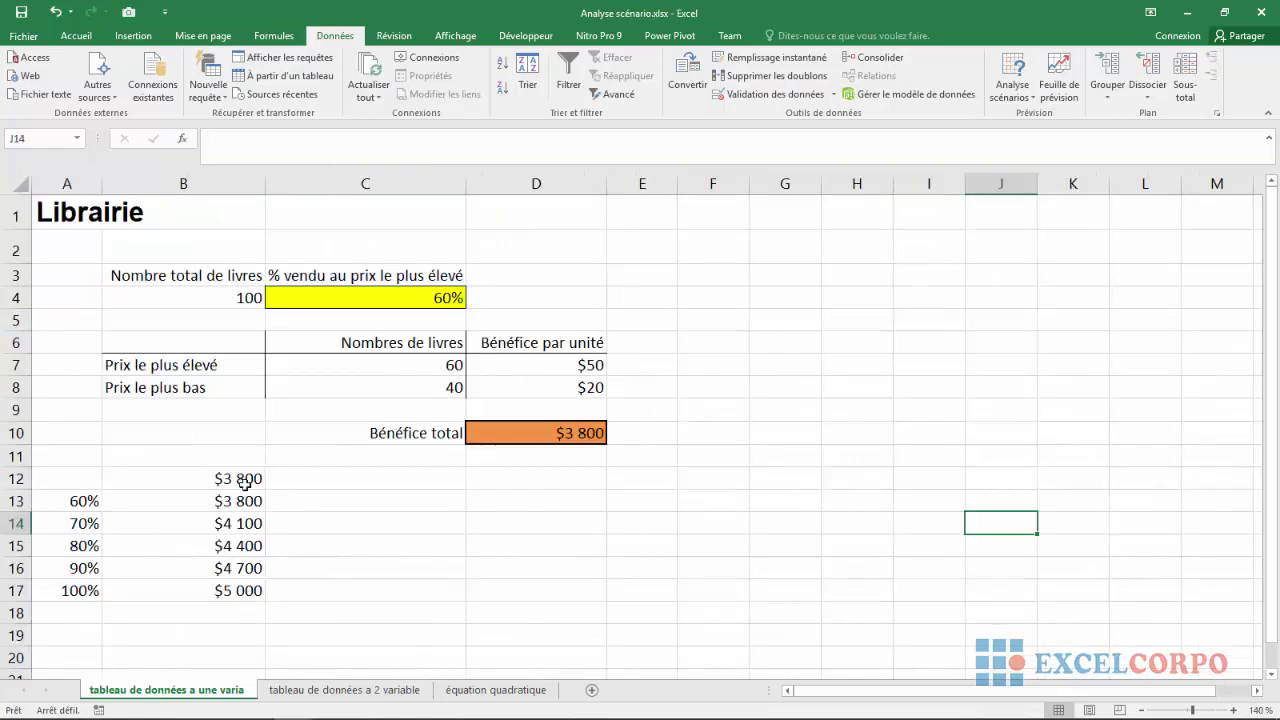
{"action": "left_click", "coordinate": [230, 524]}
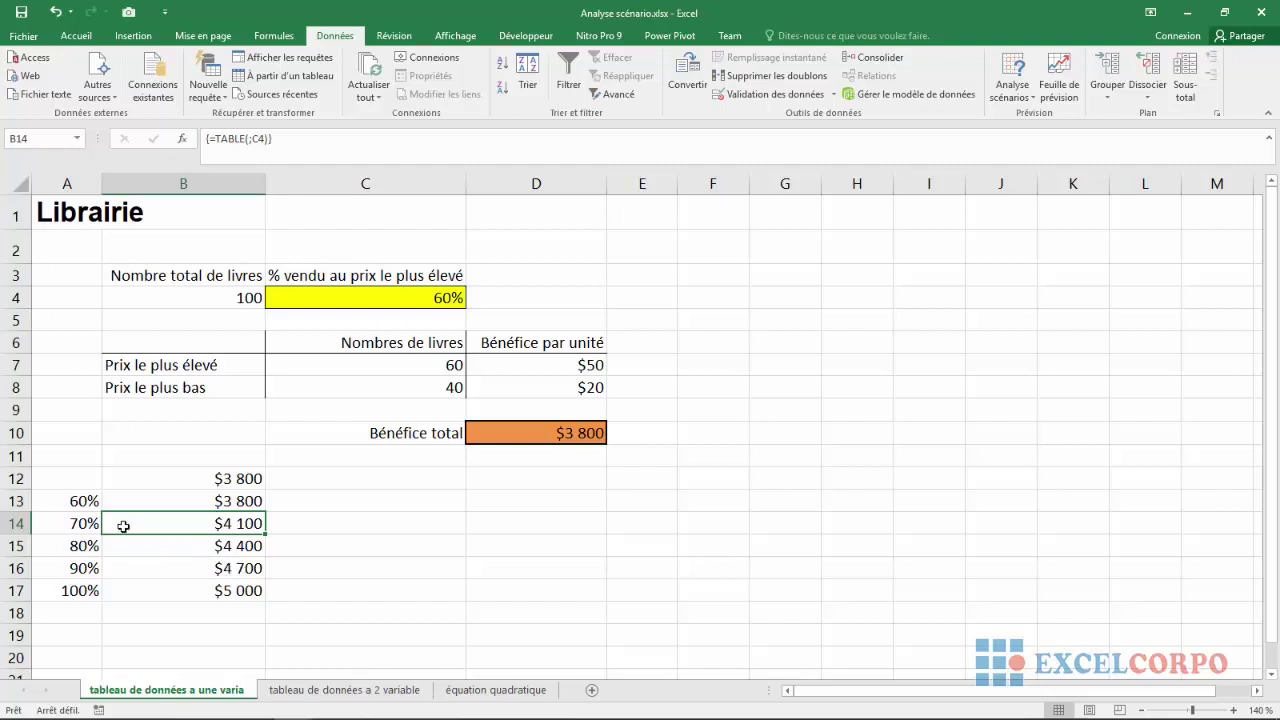
{"action": "left_click", "coordinate": [41, 502]}
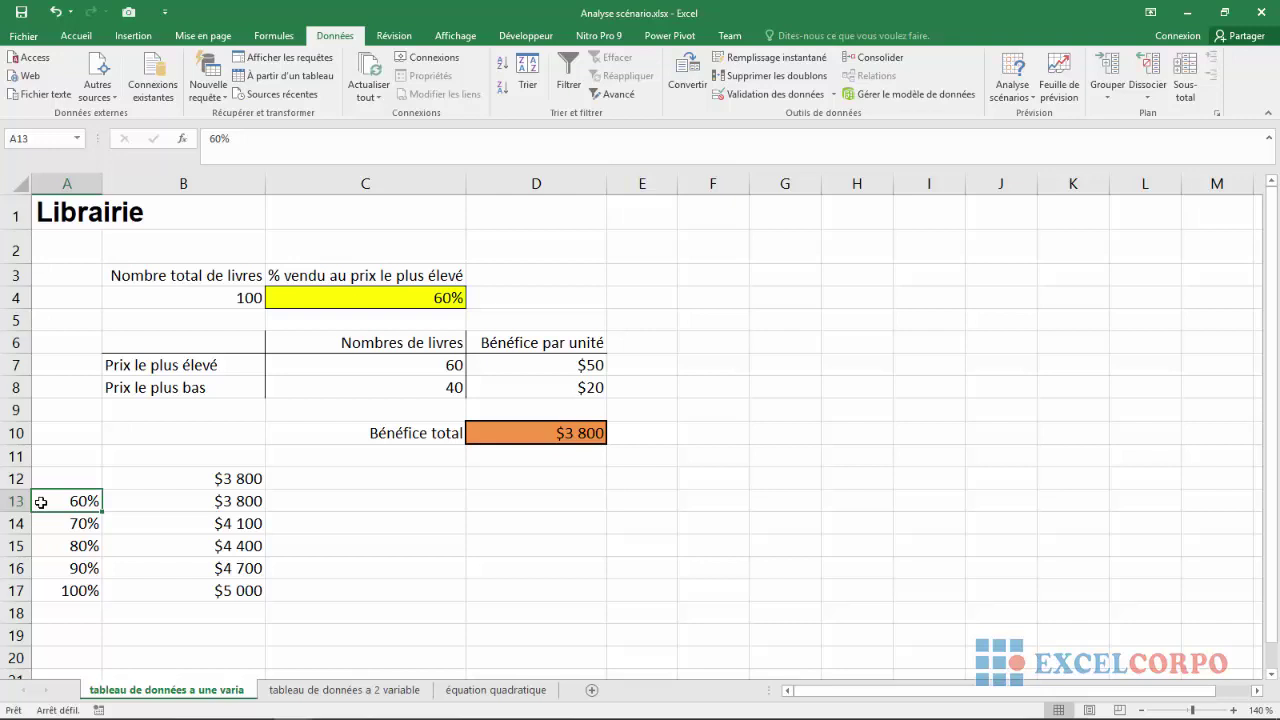
Step: Compare each percentage in A13:A17 with its profit in column B, checking the table formulas in B13:B17
{"action": "left_click", "coordinate": [222, 497]}
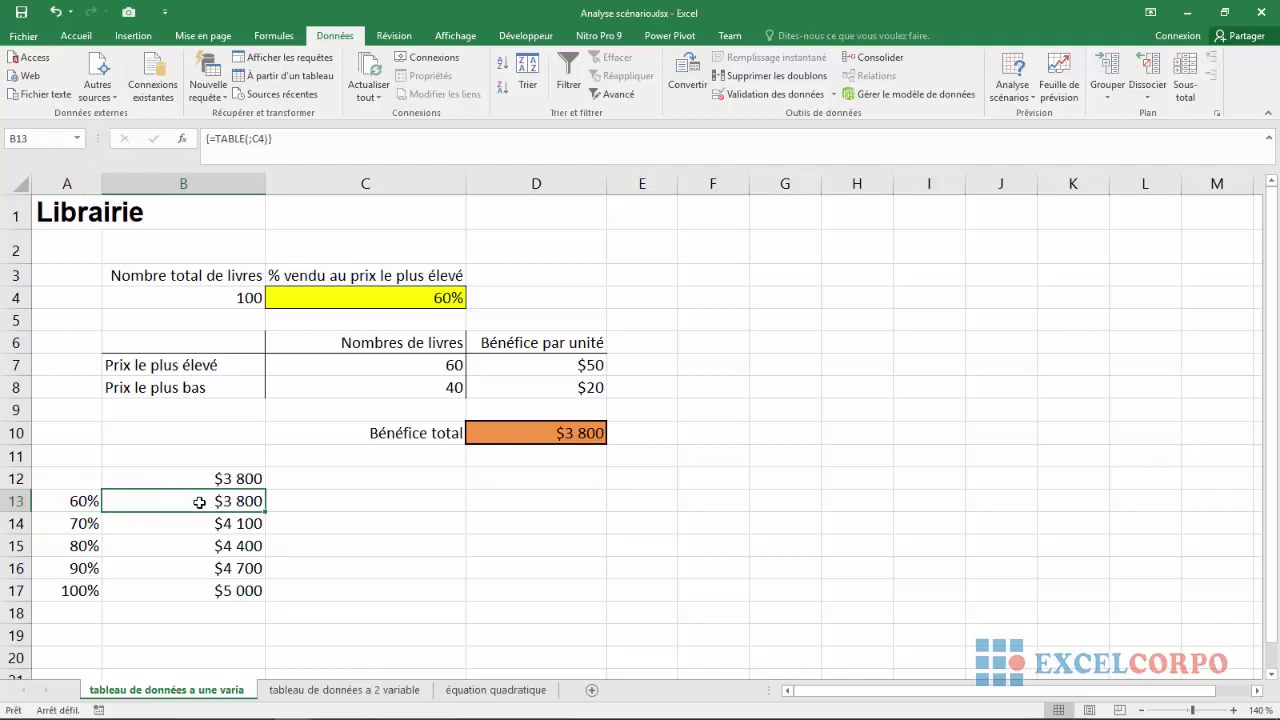
{"action": "left_click", "coordinate": [80, 523]}
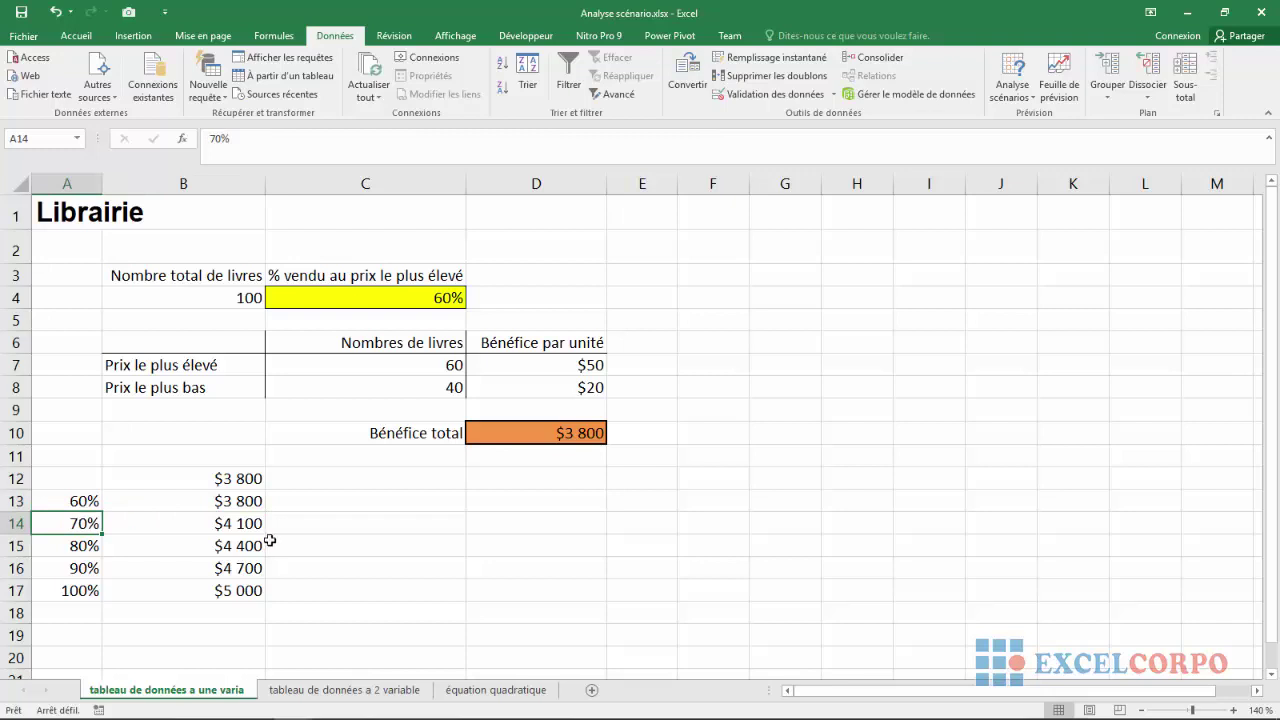
{"action": "left_click", "coordinate": [224, 522]}
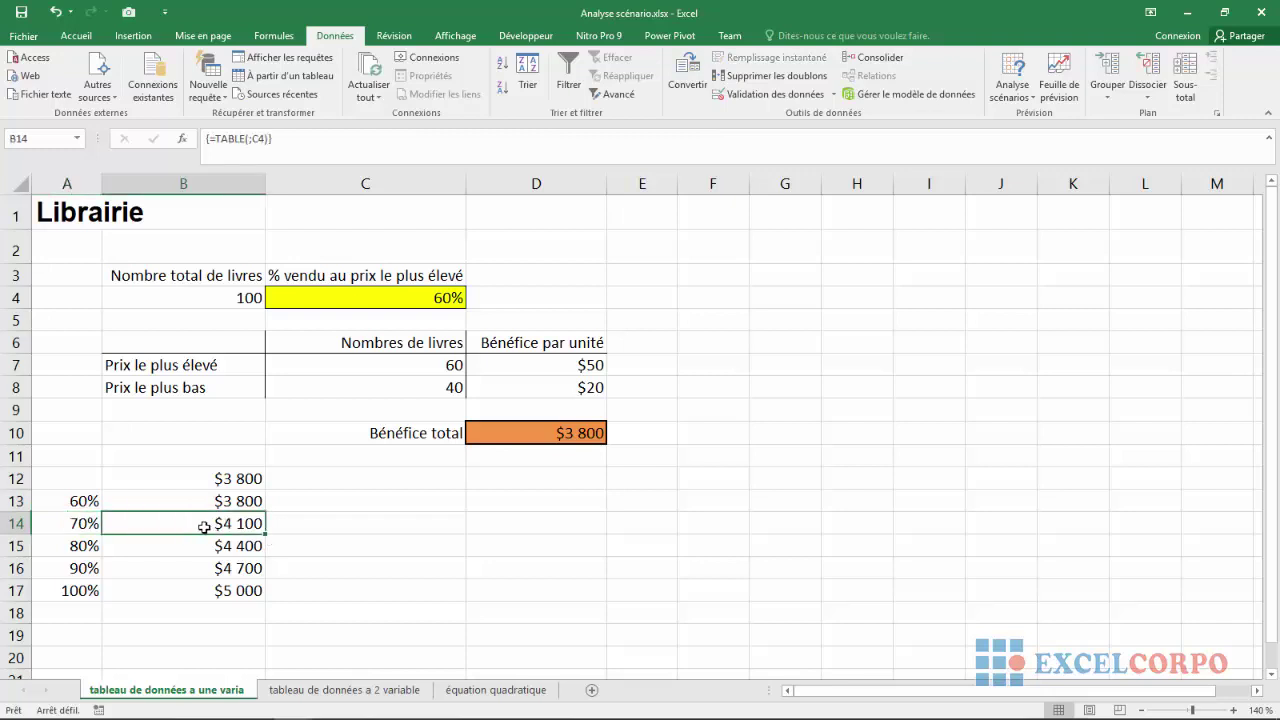
{"action": "left_click", "coordinate": [88, 546]}
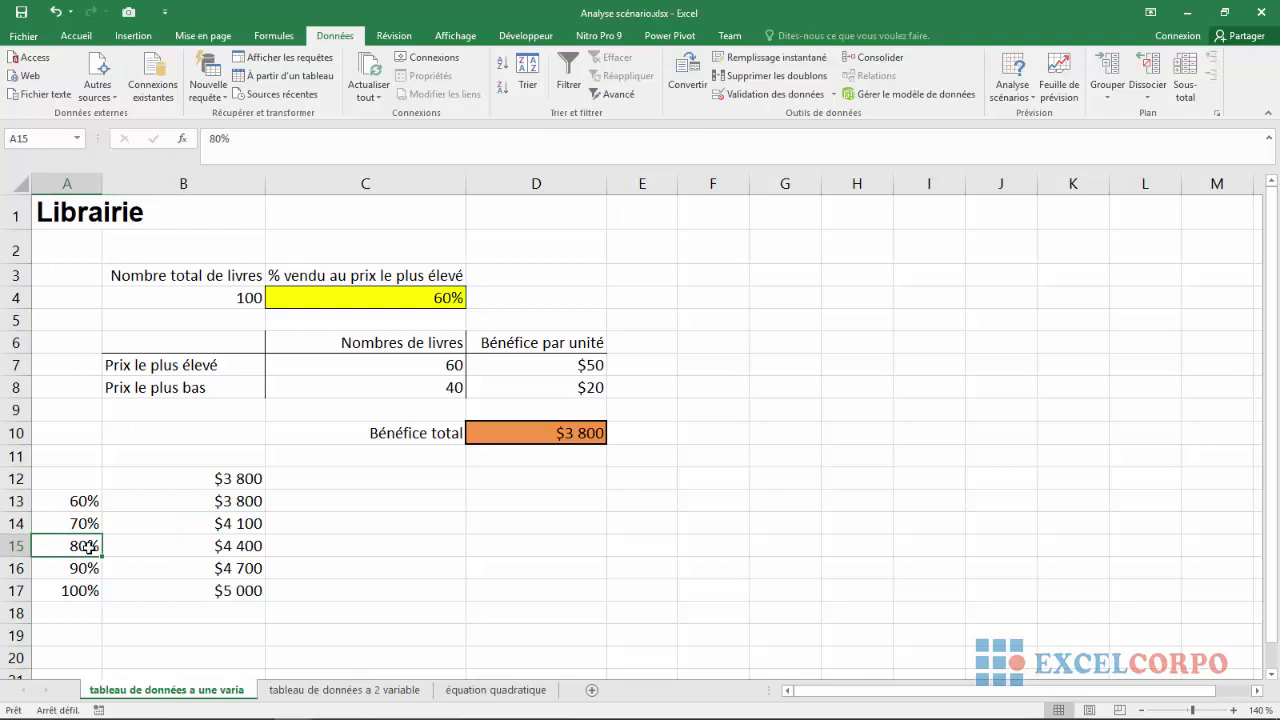
{"action": "left_click", "coordinate": [236, 548]}
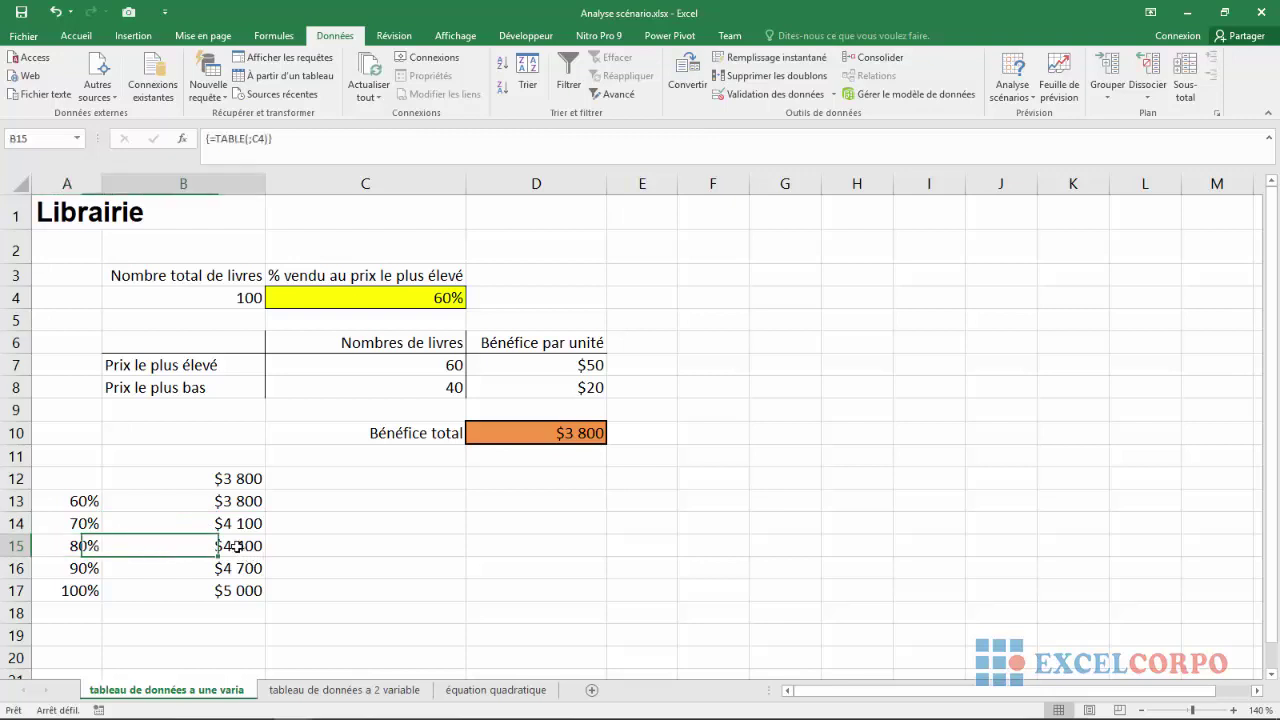
{"action": "left_click", "coordinate": [89, 568]}
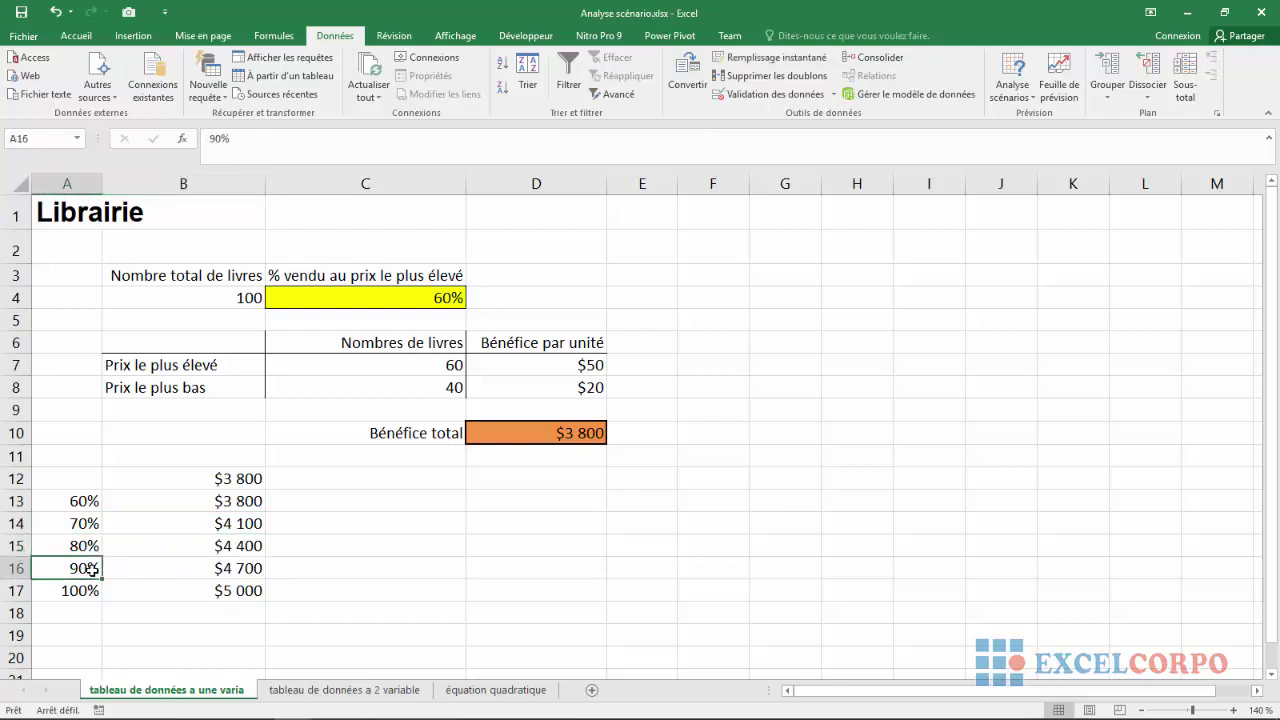
{"action": "left_click", "coordinate": [253, 571]}
{"action": "left_click", "coordinate": [93, 589]}
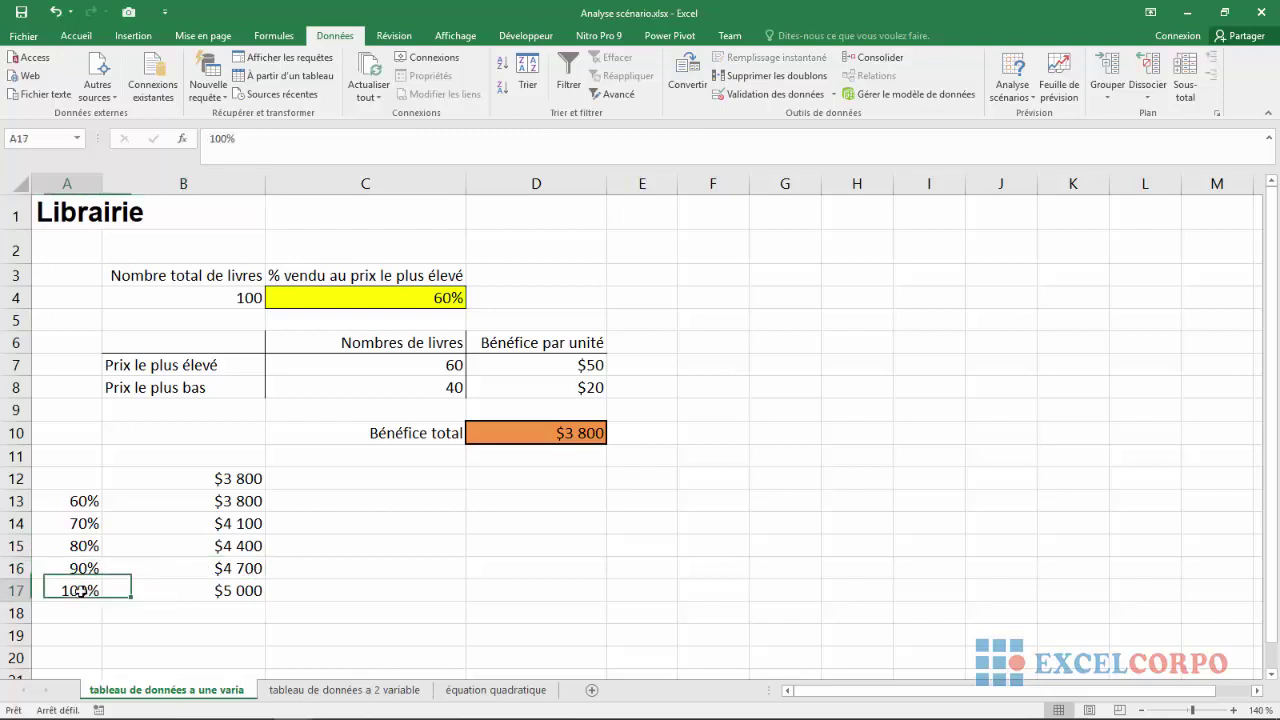
{"action": "left_click", "coordinate": [254, 591]}
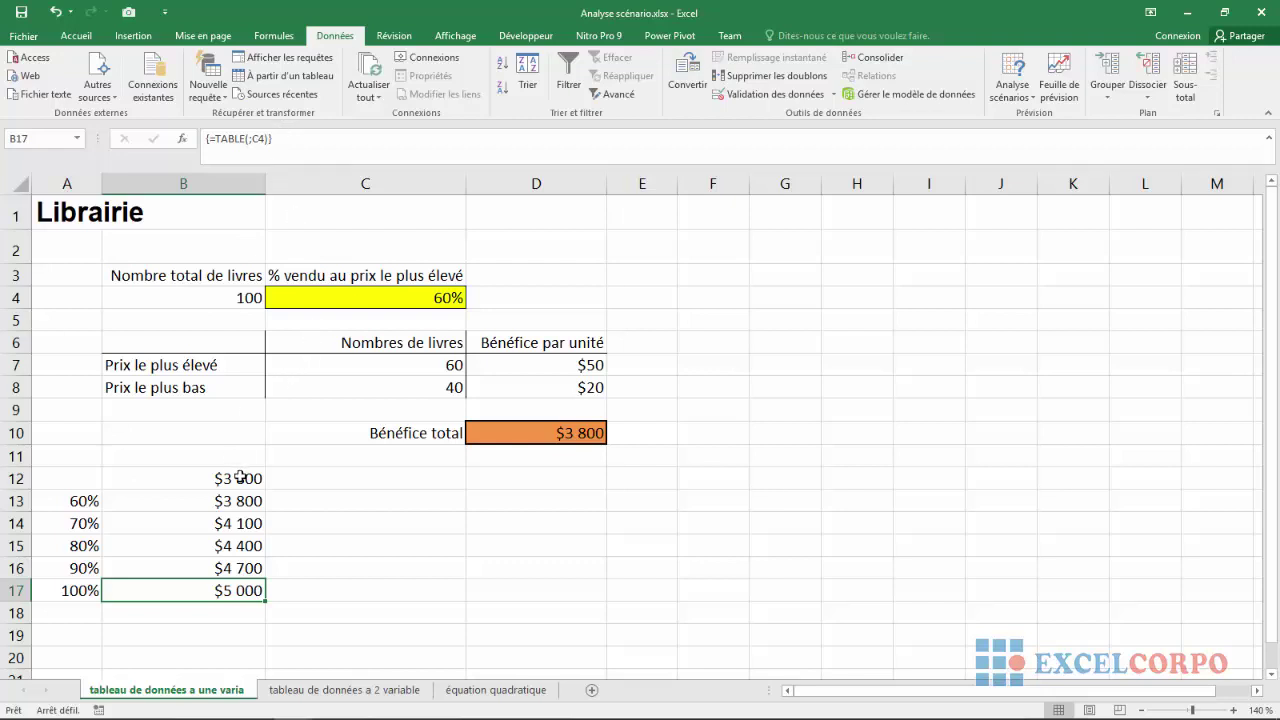
{"action": "left_click", "coordinate": [183, 500]}
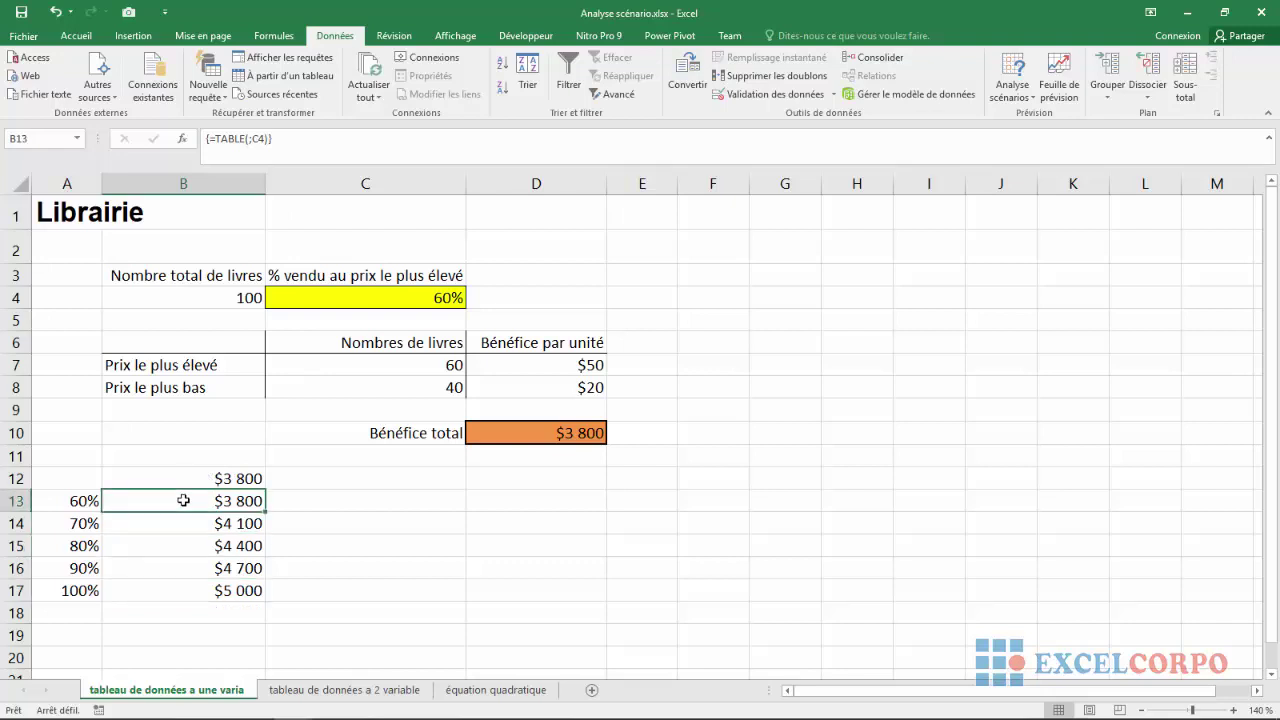
{"action": "left_click_drag", "start_coordinate": [183, 500], "coordinate": [207, 590]}
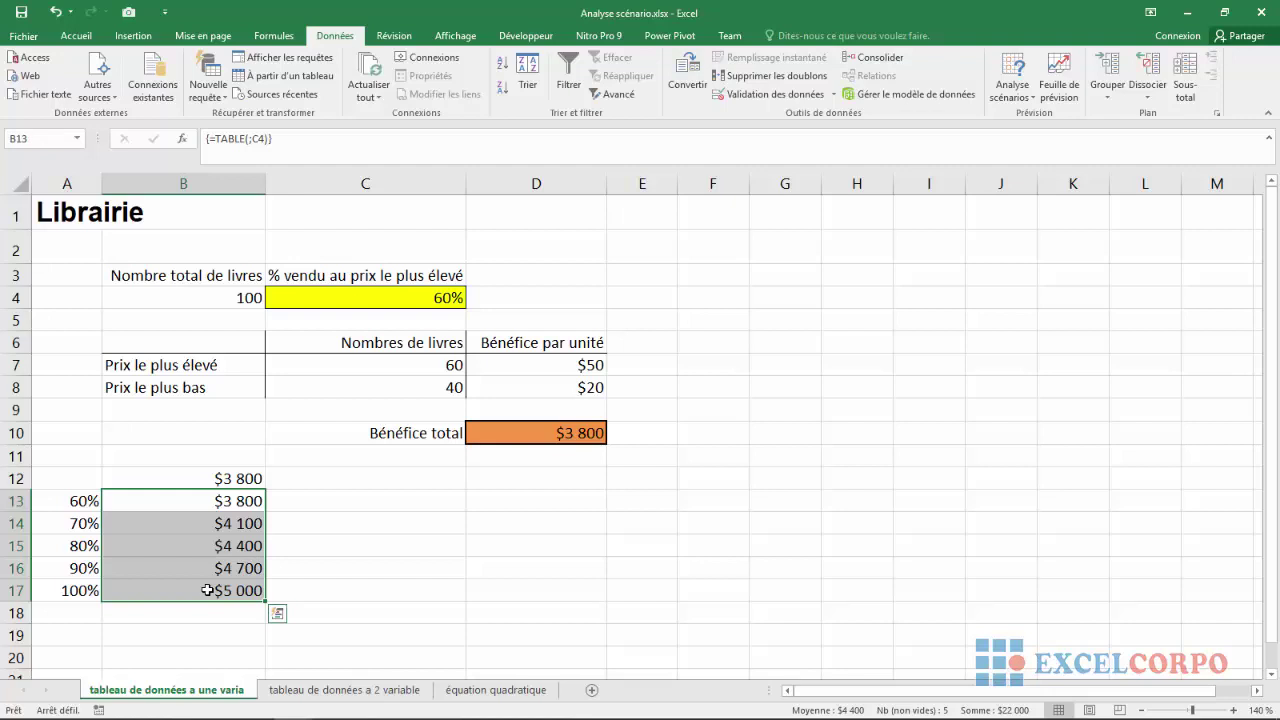
{"action": "left_click", "coordinate": [420, 601]}
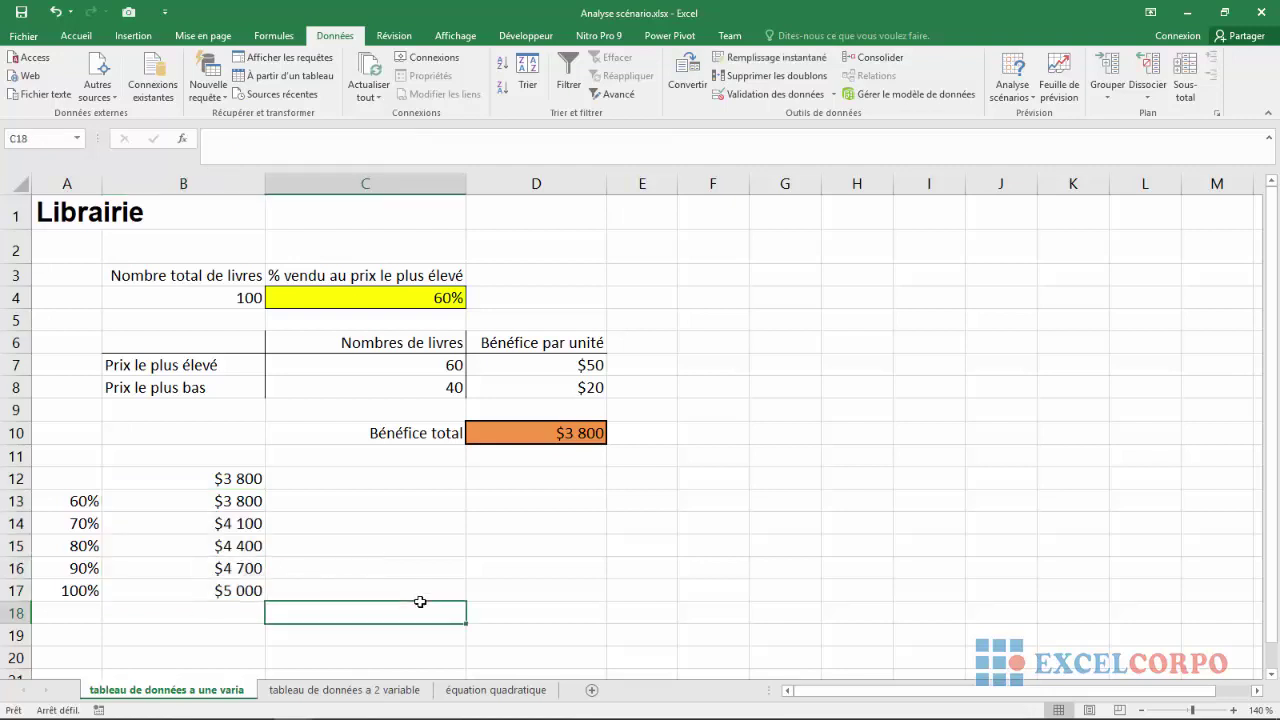
Step: Open the "tableau de données a 2 variable" sheet and set its zoom to 140%
{"action": "left_click", "coordinate": [358, 692]}
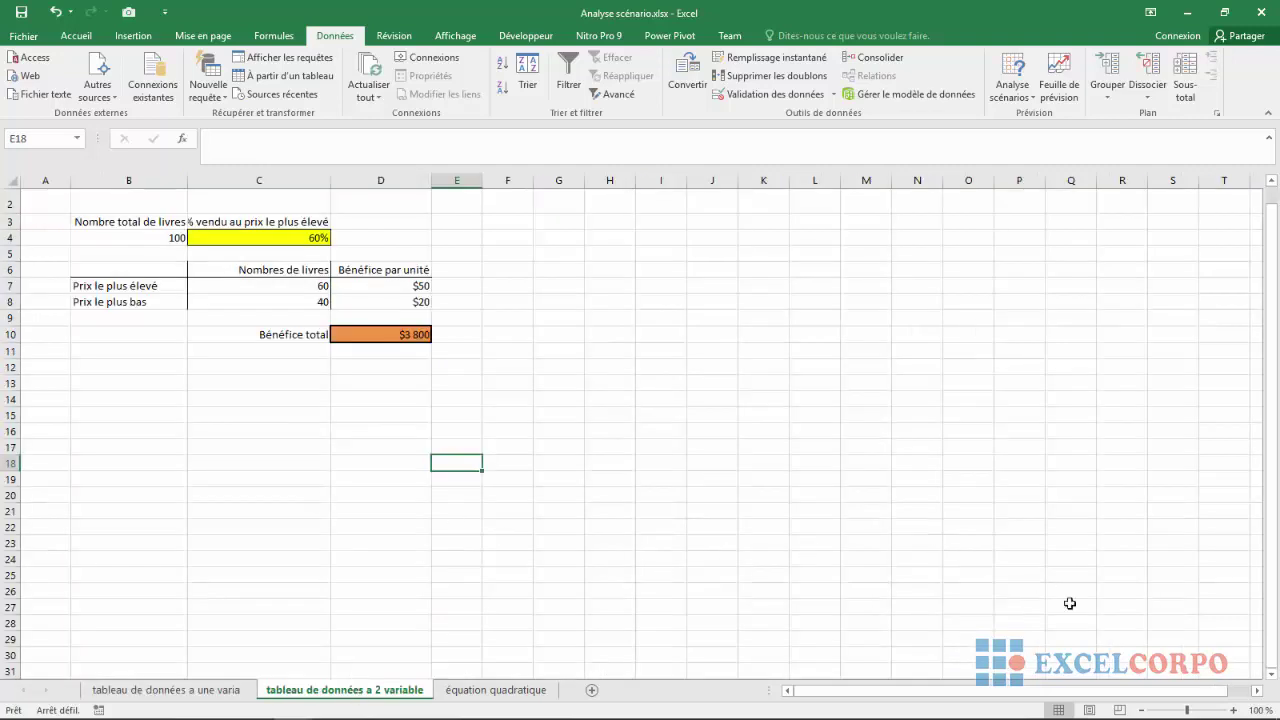
{"action": "left_click", "coordinate": [1233, 710]}
{"action": "left_click", "coordinate": [1233, 710]}
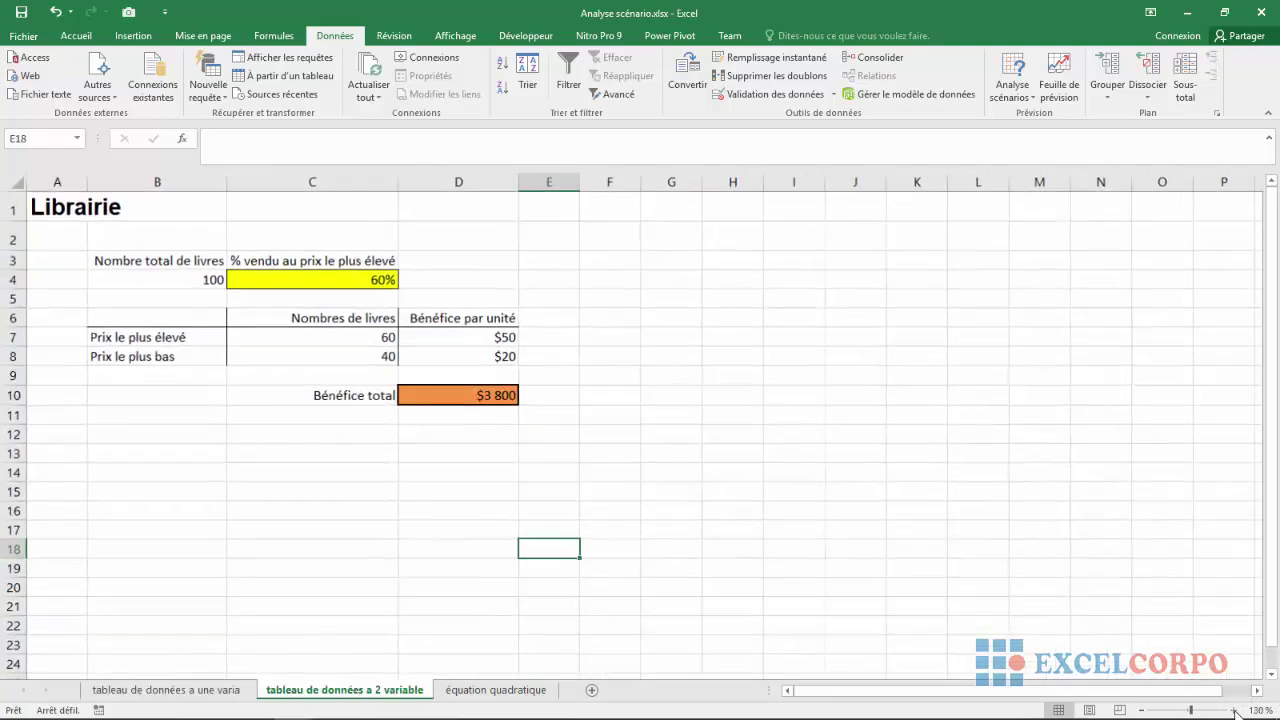
{"action": "left_click", "coordinate": [1233, 710]}
{"action": "left_click", "coordinate": [1233, 710]}
{"action": "left_click", "coordinate": [797, 379]}
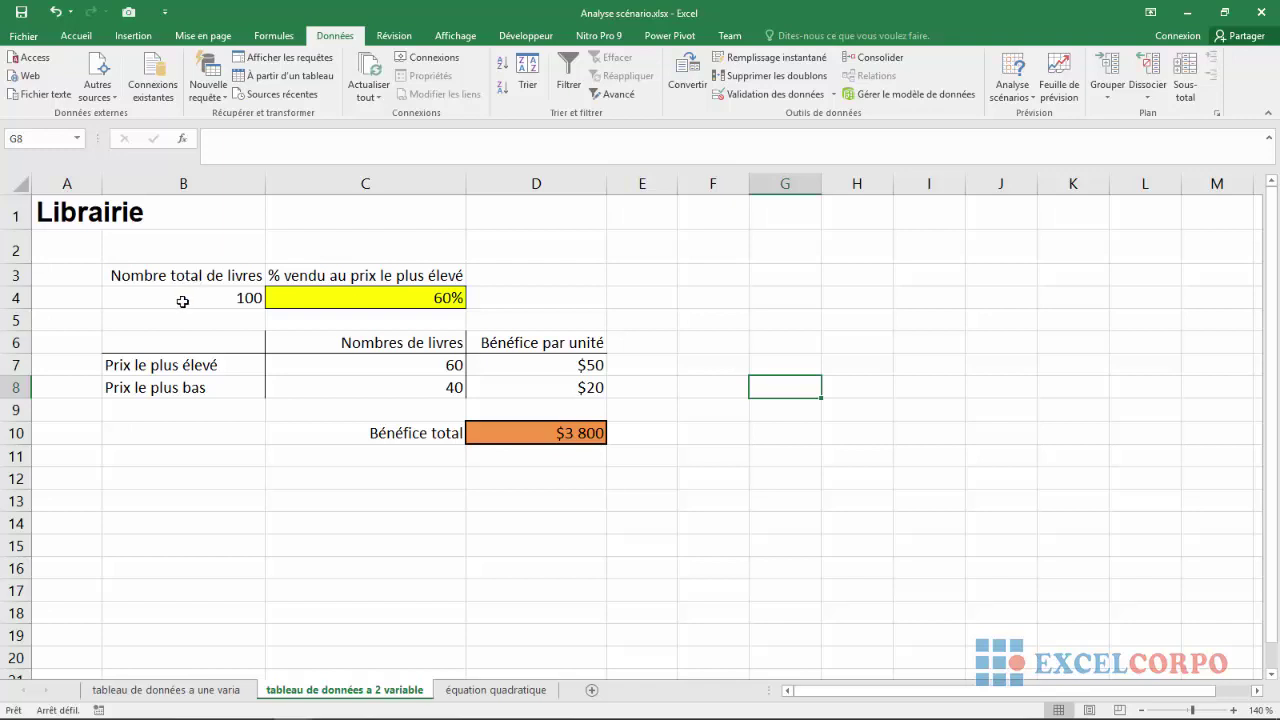
Step: Review the model's inputs in B4 and C4, the book counts and unit profits in C7:D8, and the total profit formula in D10
{"action": "left_click", "coordinate": [227, 297]}
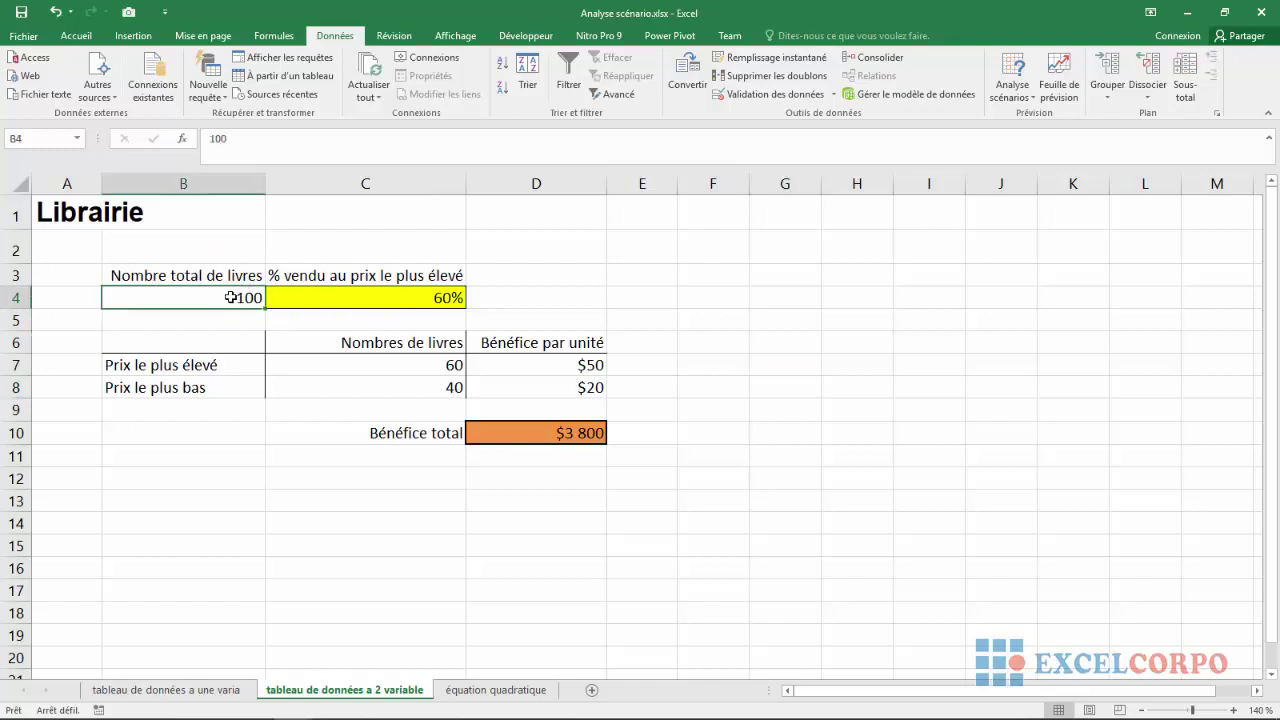
{"action": "left_click", "coordinate": [377, 297]}
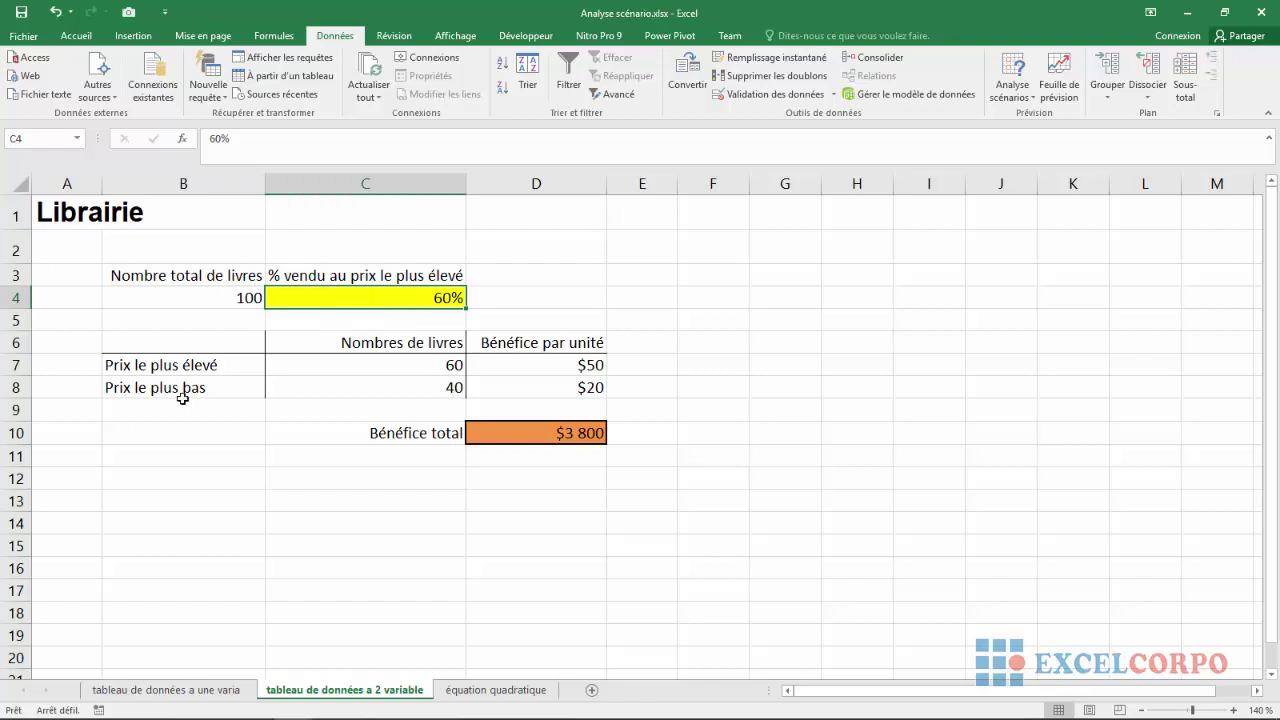
{"action": "left_click", "coordinate": [409, 367]}
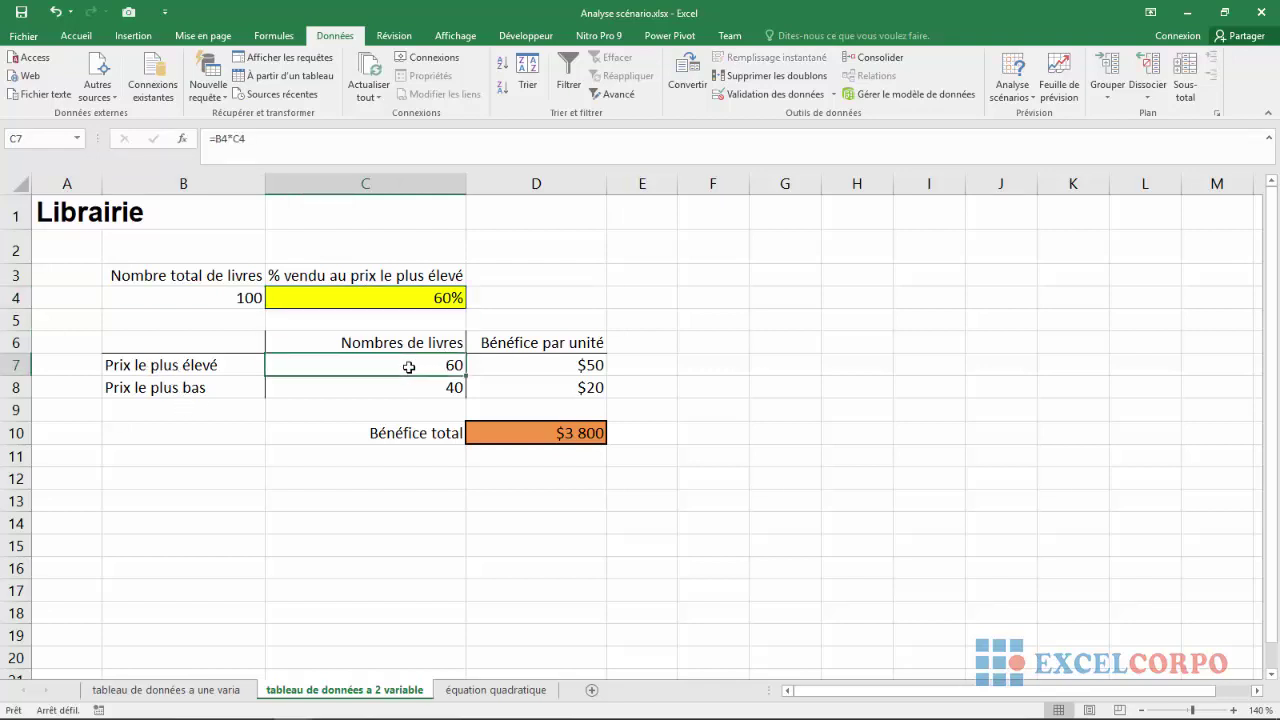
{"action": "left_click", "coordinate": [574, 364]}
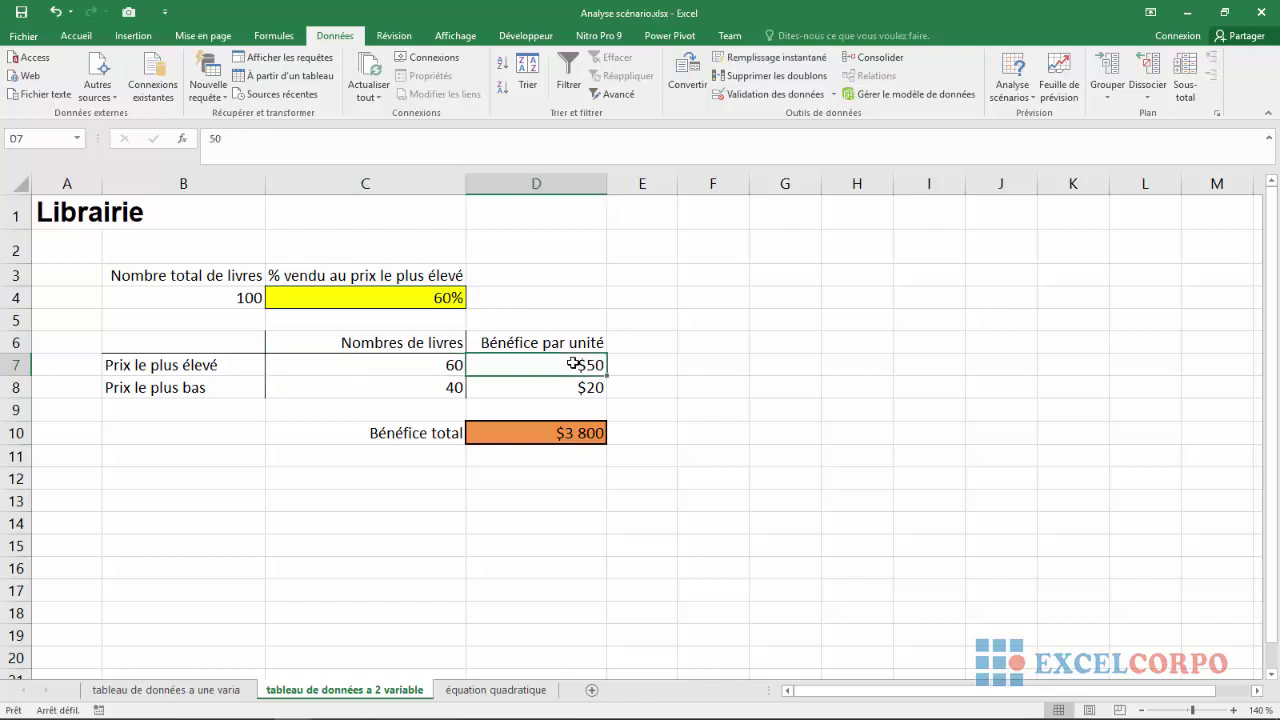
{"action": "left_click", "coordinate": [348, 390]}
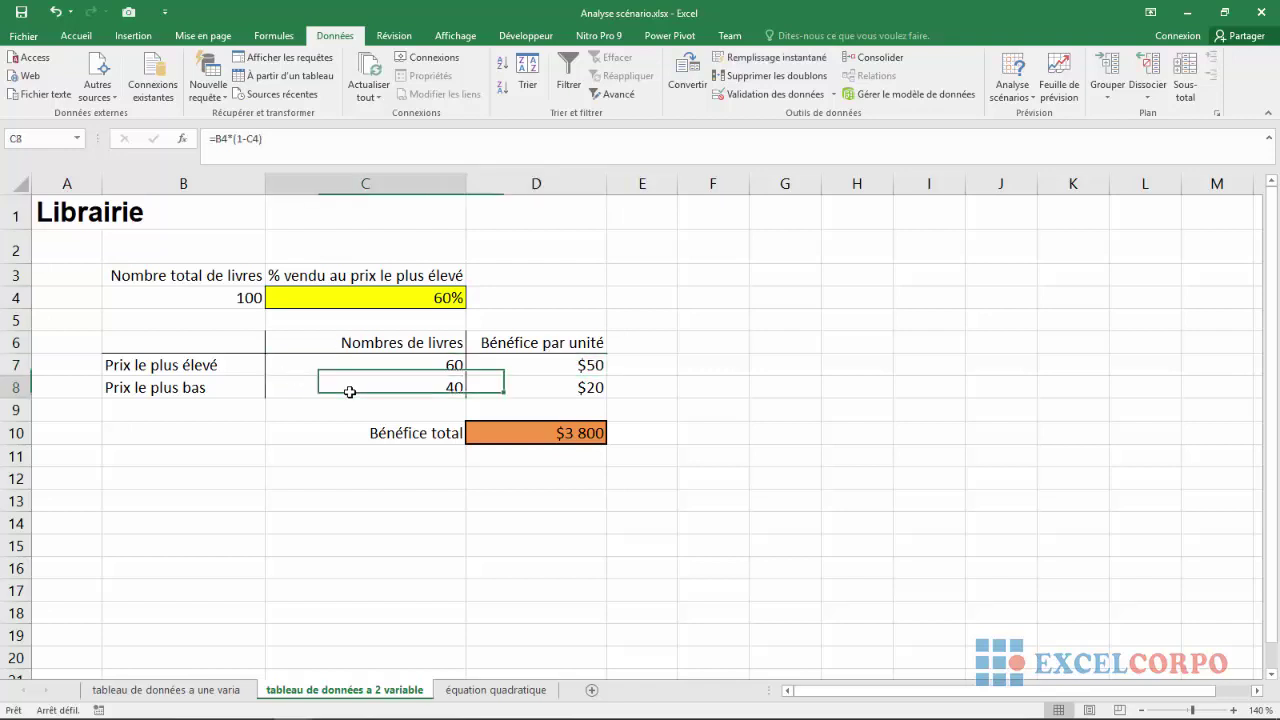
{"action": "left_click", "coordinate": [562, 386]}
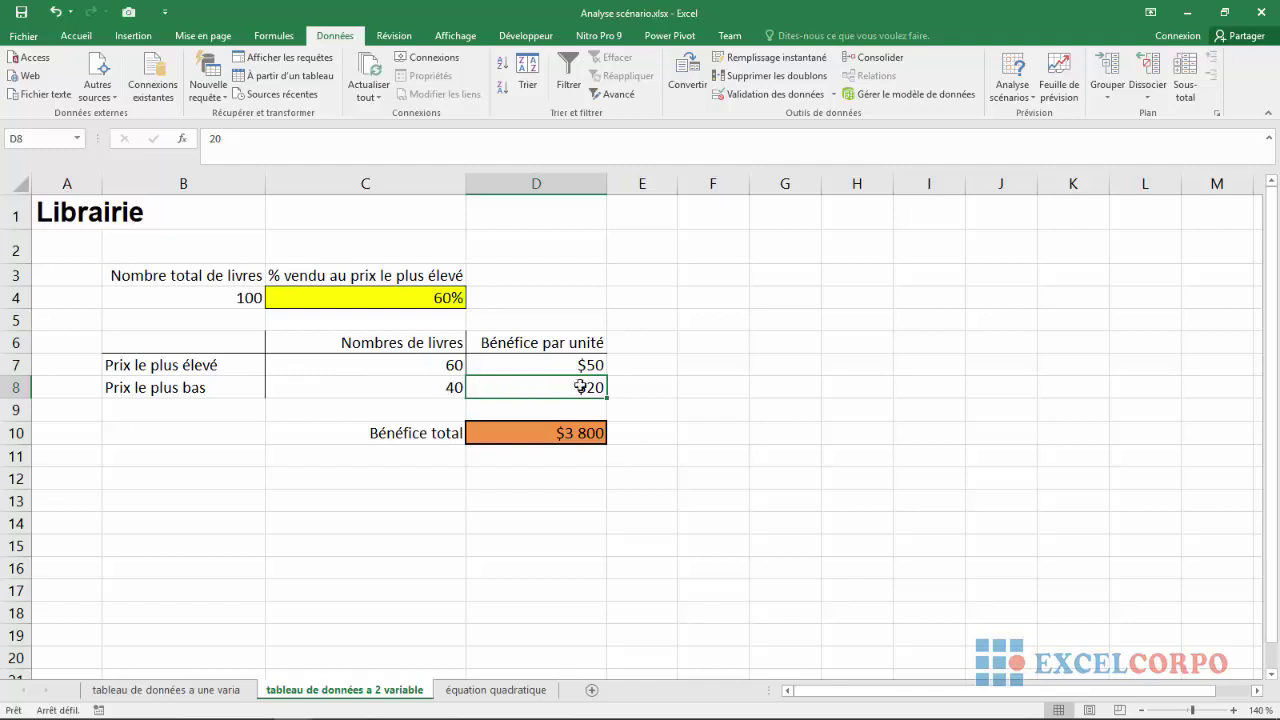
{"action": "left_click", "coordinate": [560, 435]}
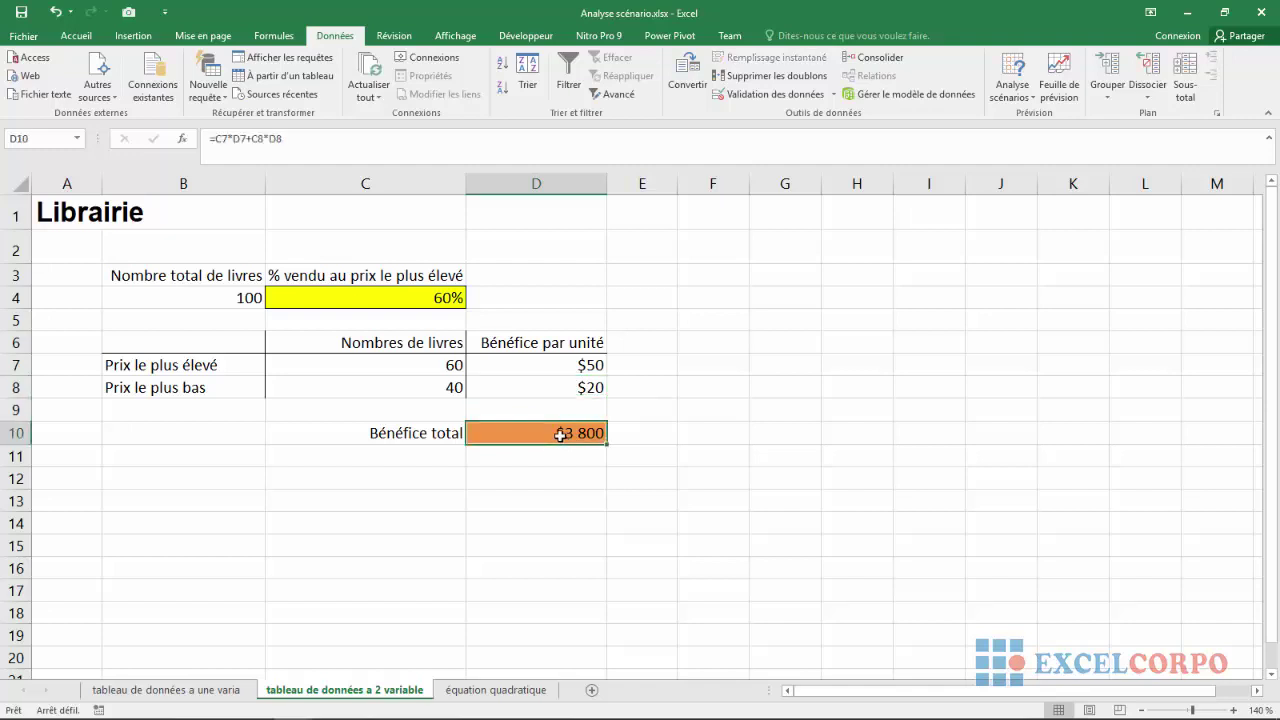
{"action": "left_click", "coordinate": [659, 409]}
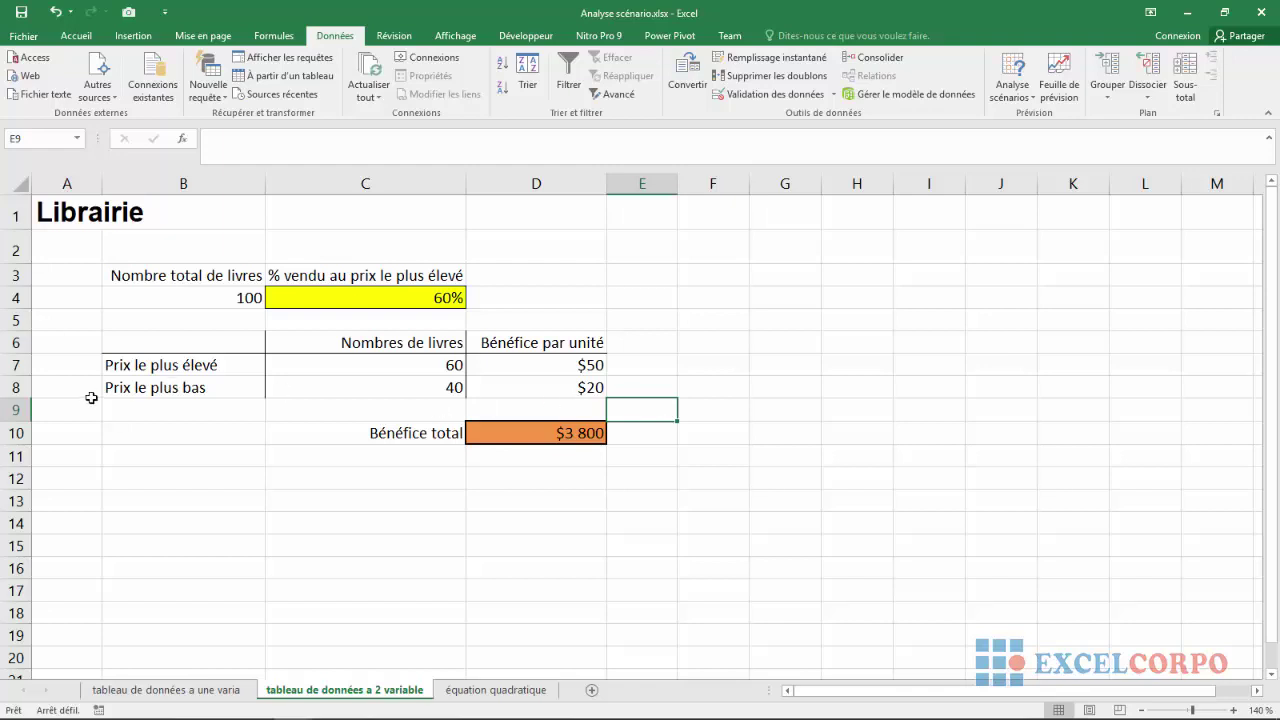
Step: Enter the formula =D10 in A12 to link the two-variable table's corner cell to the total profit
{"action": "left_click", "coordinate": [62, 479]}
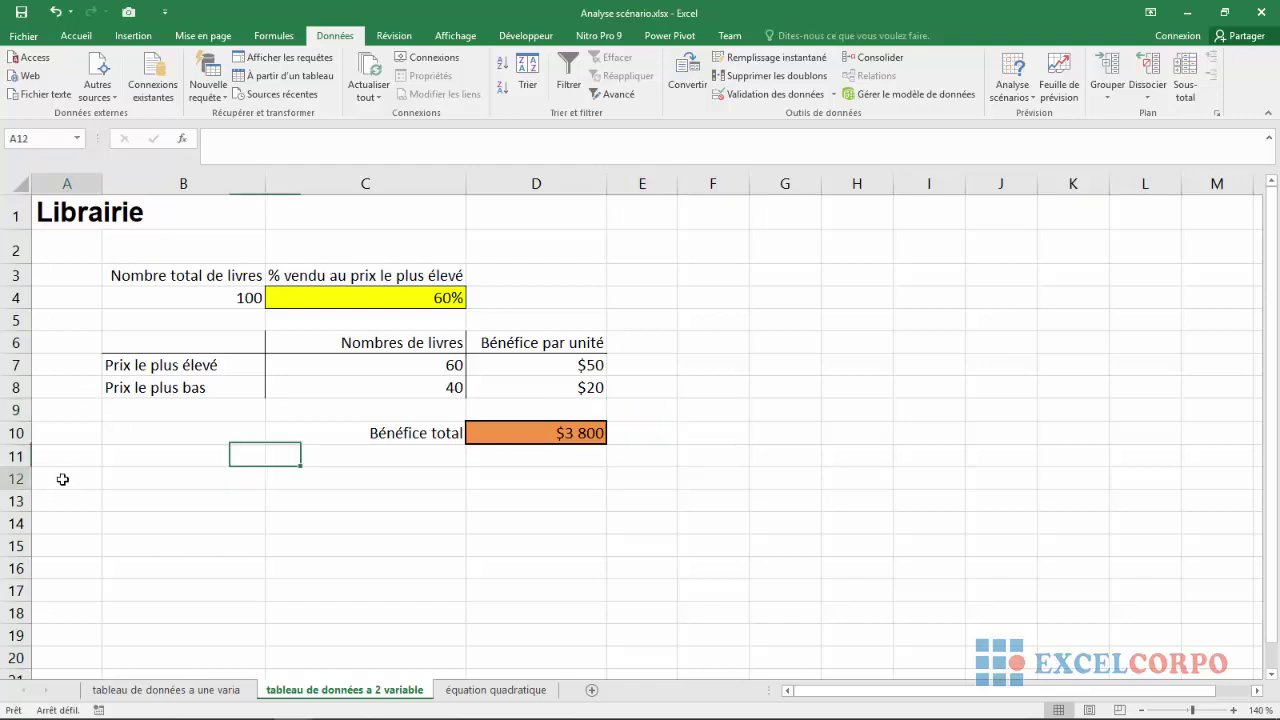
{"action": "type", "text": "="}
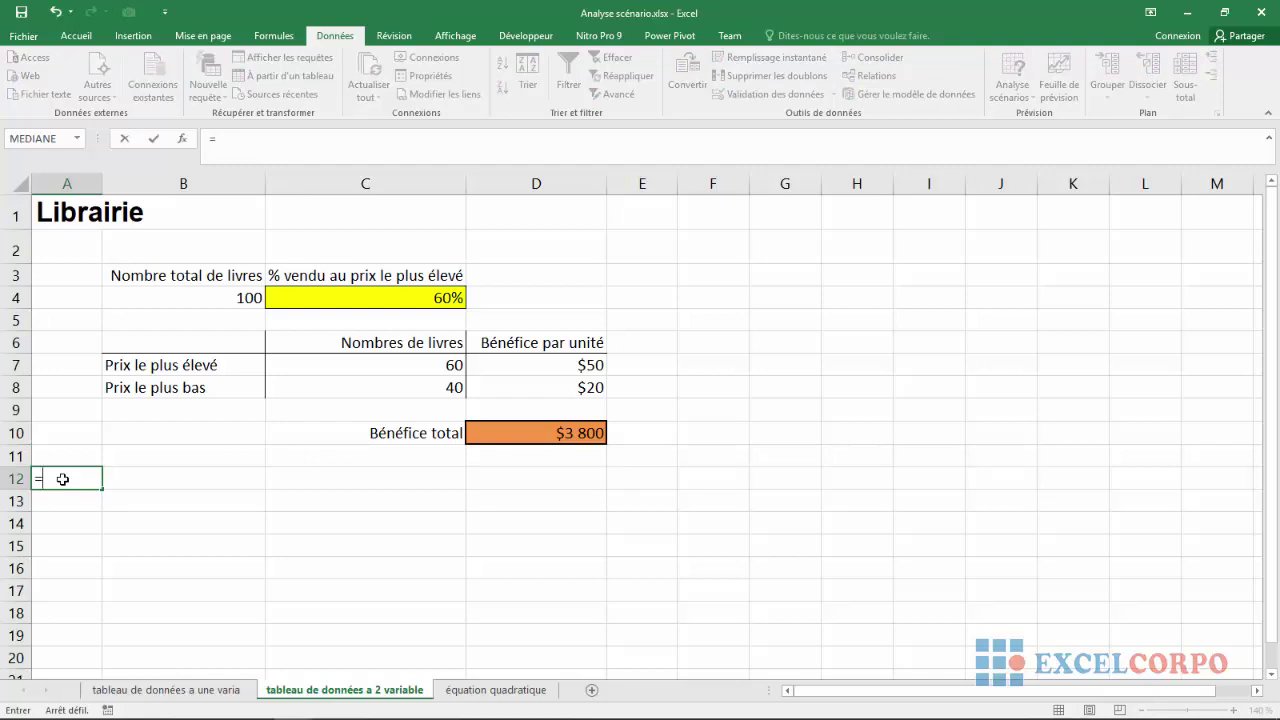
{"action": "type", "text": "d1"}
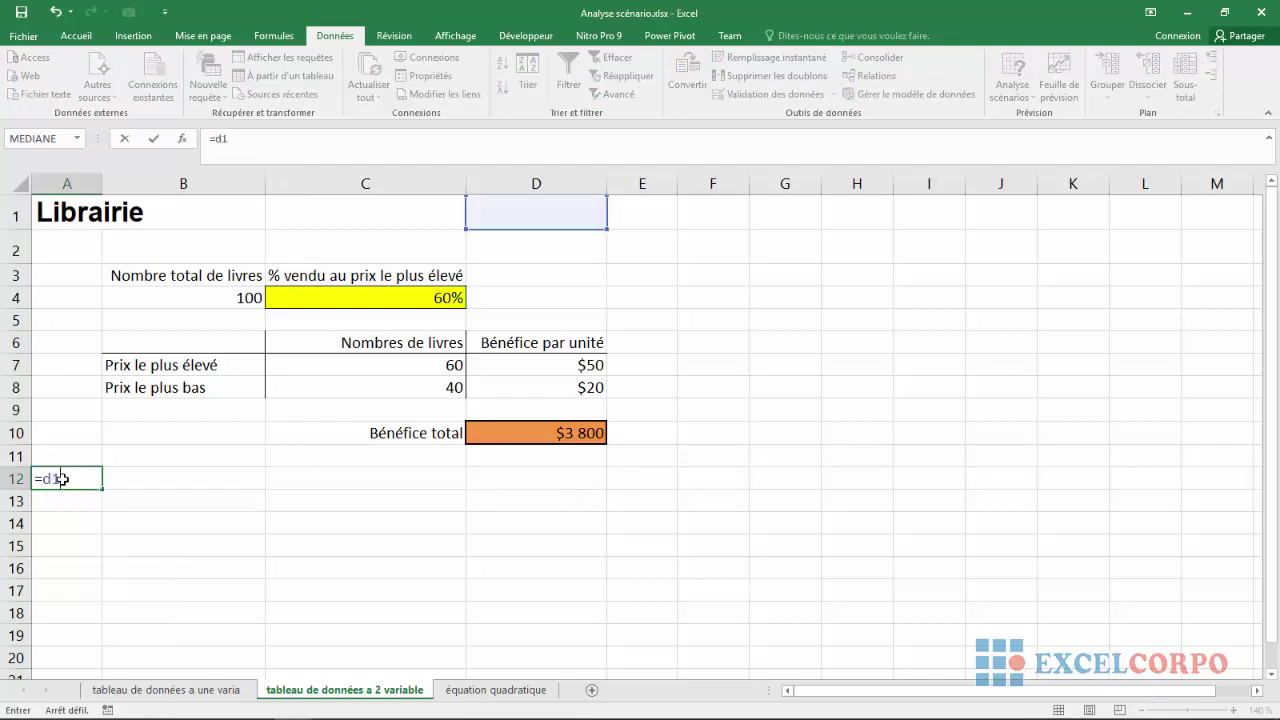
{"action": "type", "text": "0"}
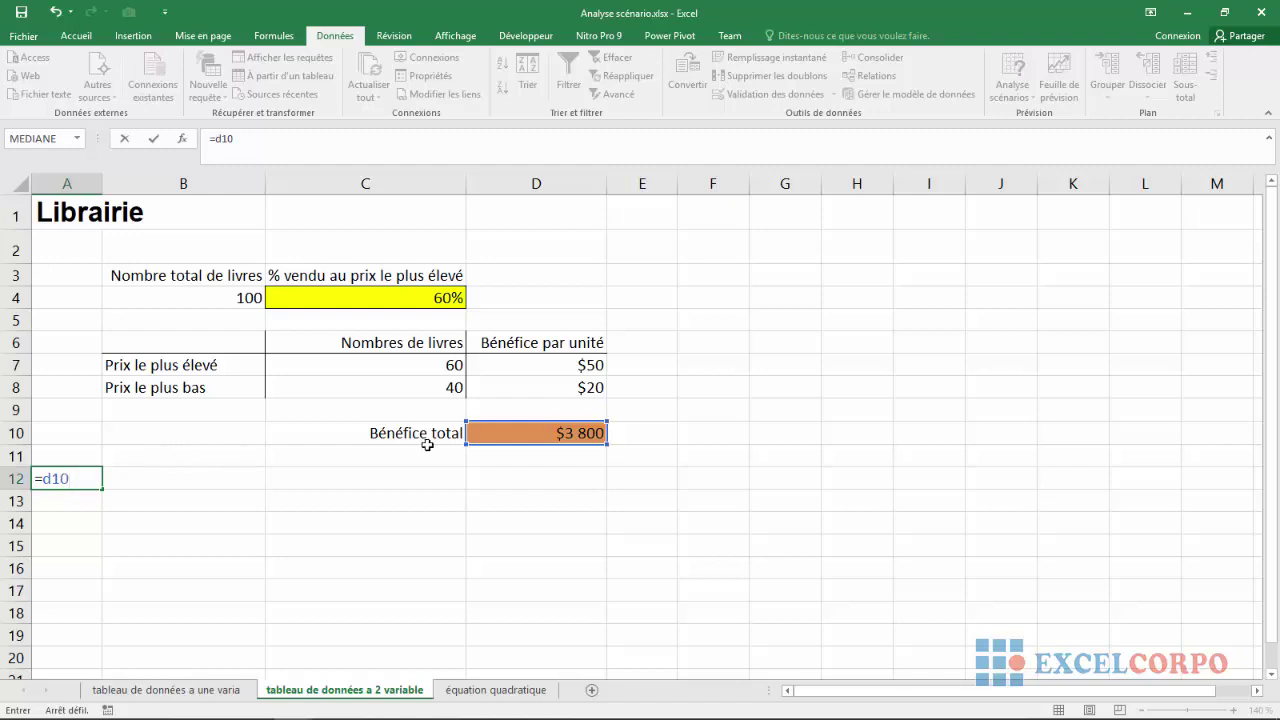
{"action": "key", "text": "Return"}
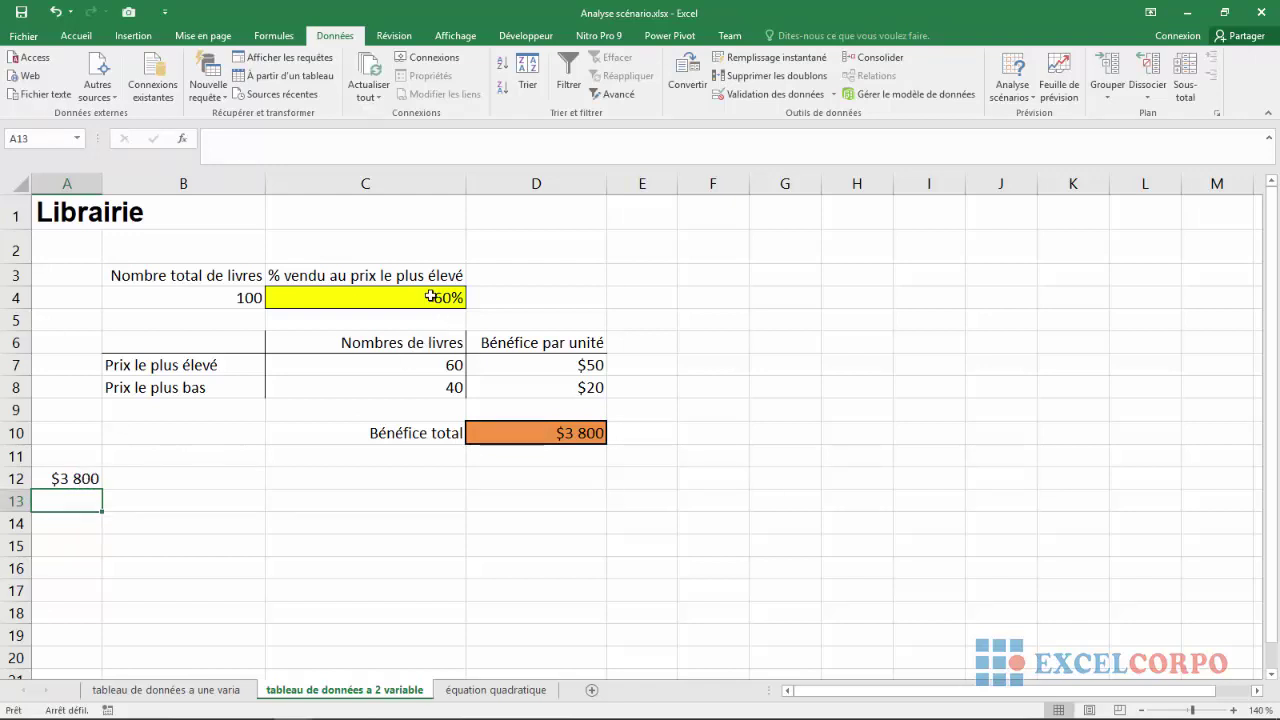
Step: Examine the cell references used by the total profit formula in D10, leaving the formula as it is
{"action": "left_click", "coordinate": [567, 433]}
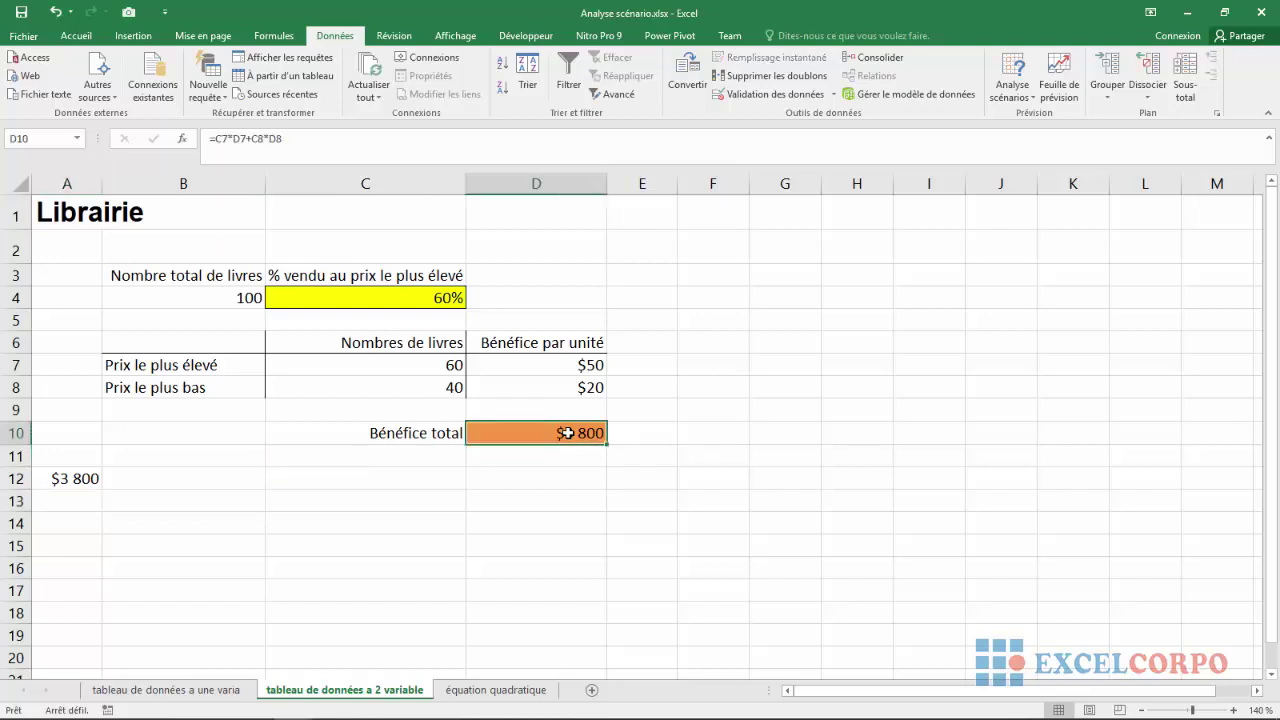
{"action": "left_click", "coordinate": [253, 136]}
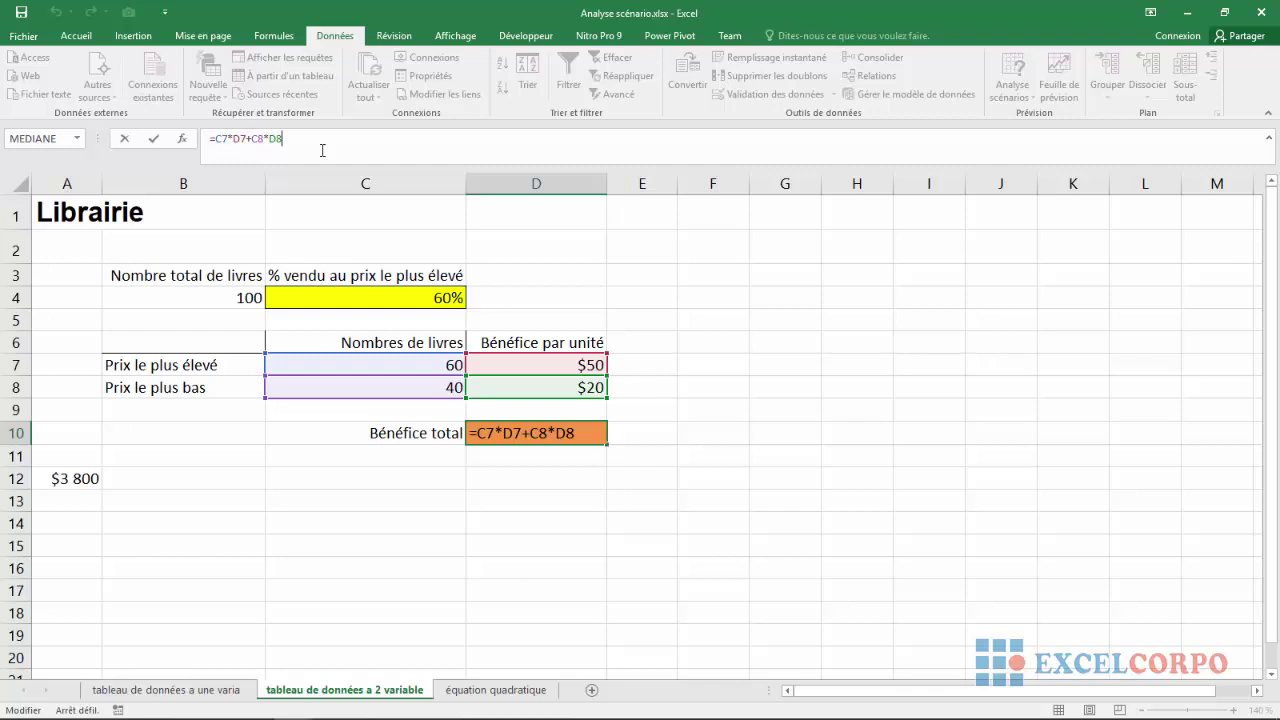
{"action": "key", "text": "Return"}
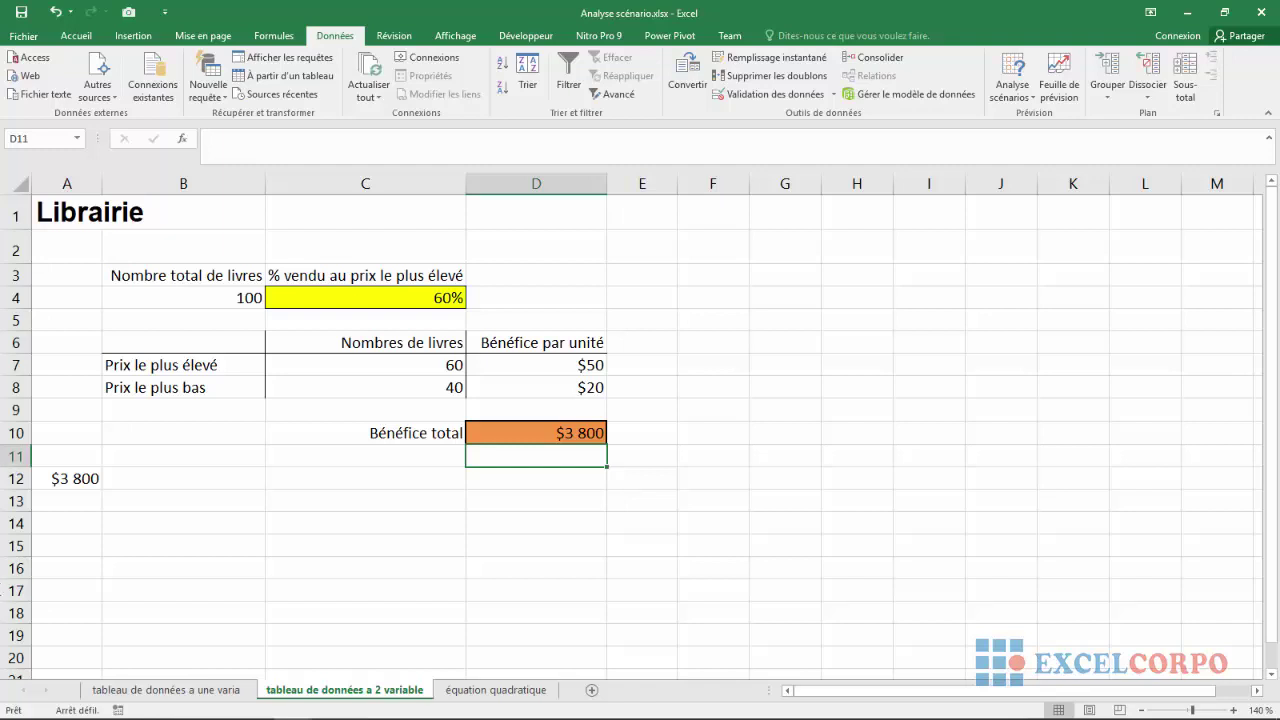
Step: Enter 50 in B12 as the first unit profit value in the two-variable table's header row
{"action": "left_click", "coordinate": [205, 480]}
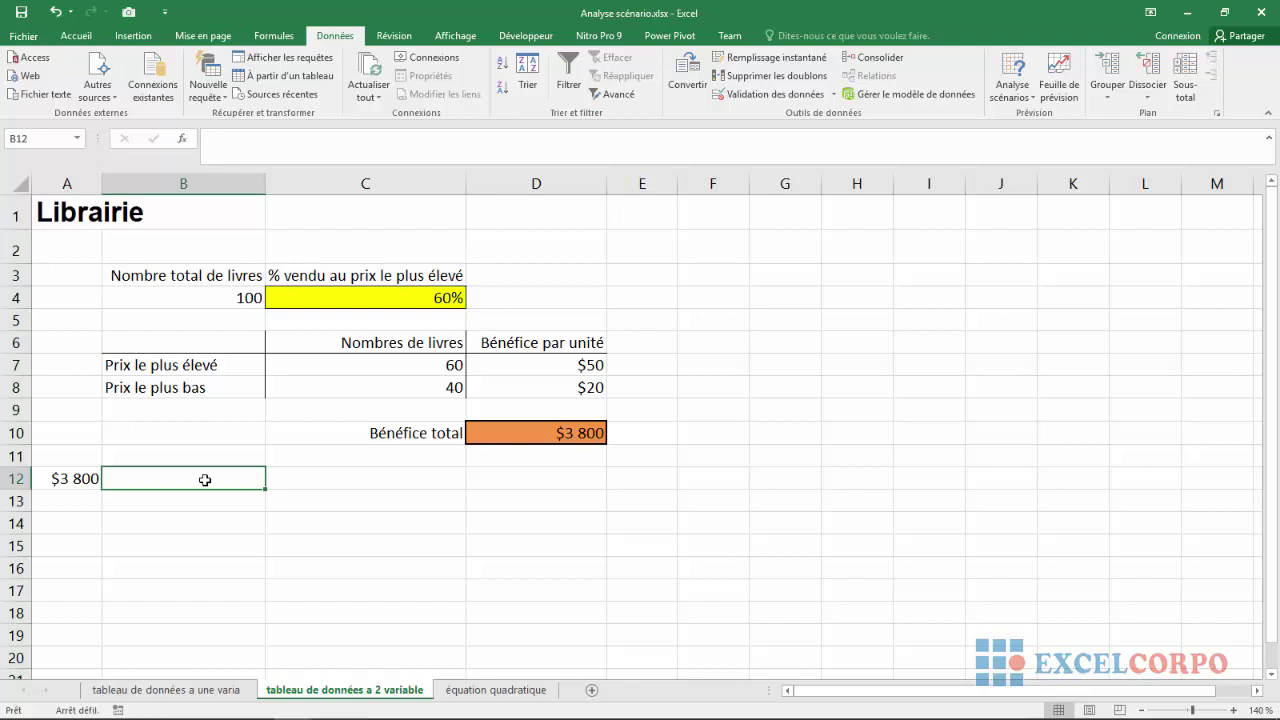
{"action": "type", "text": "50"}
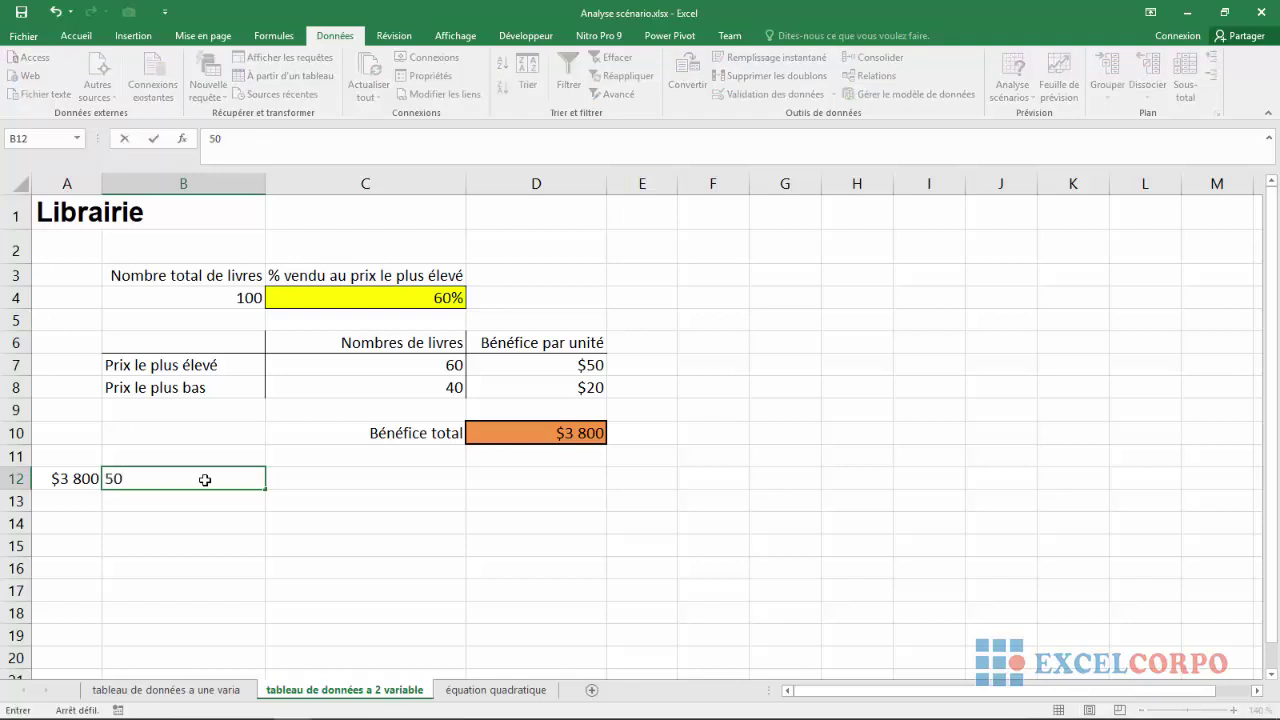
{"action": "key", "text": "Right"}
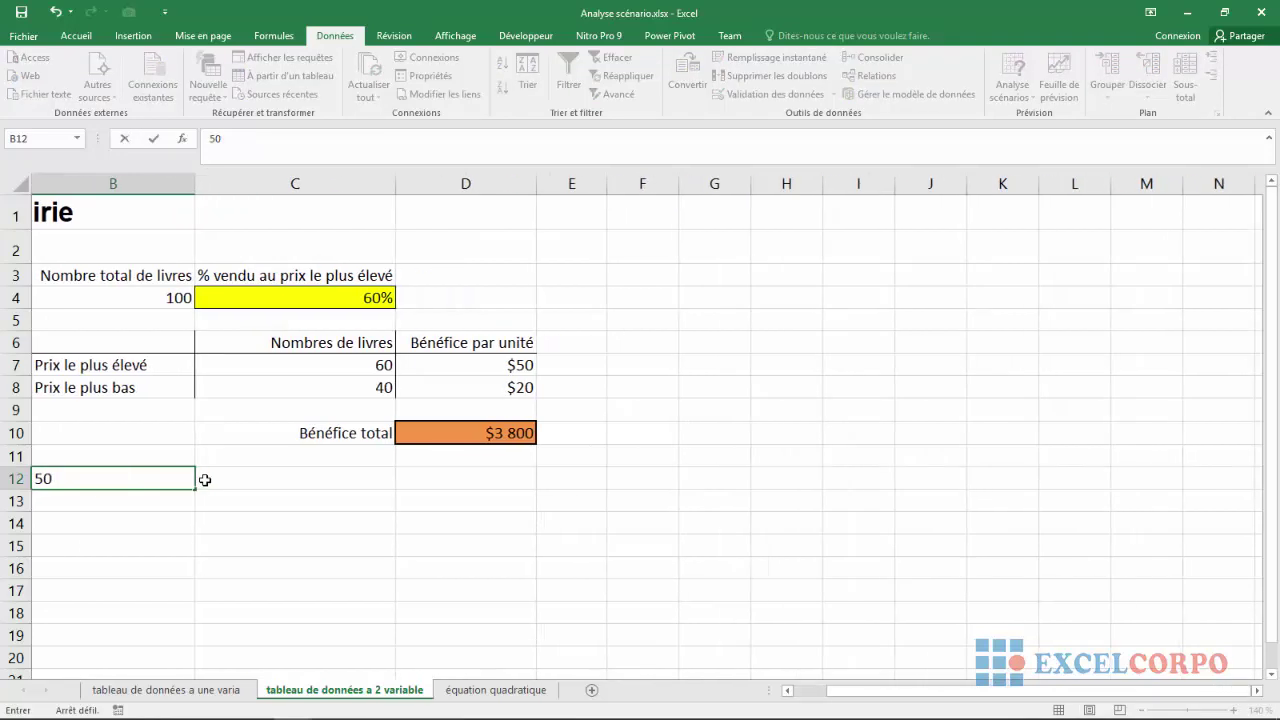
{"action": "key", "text": "Left"}
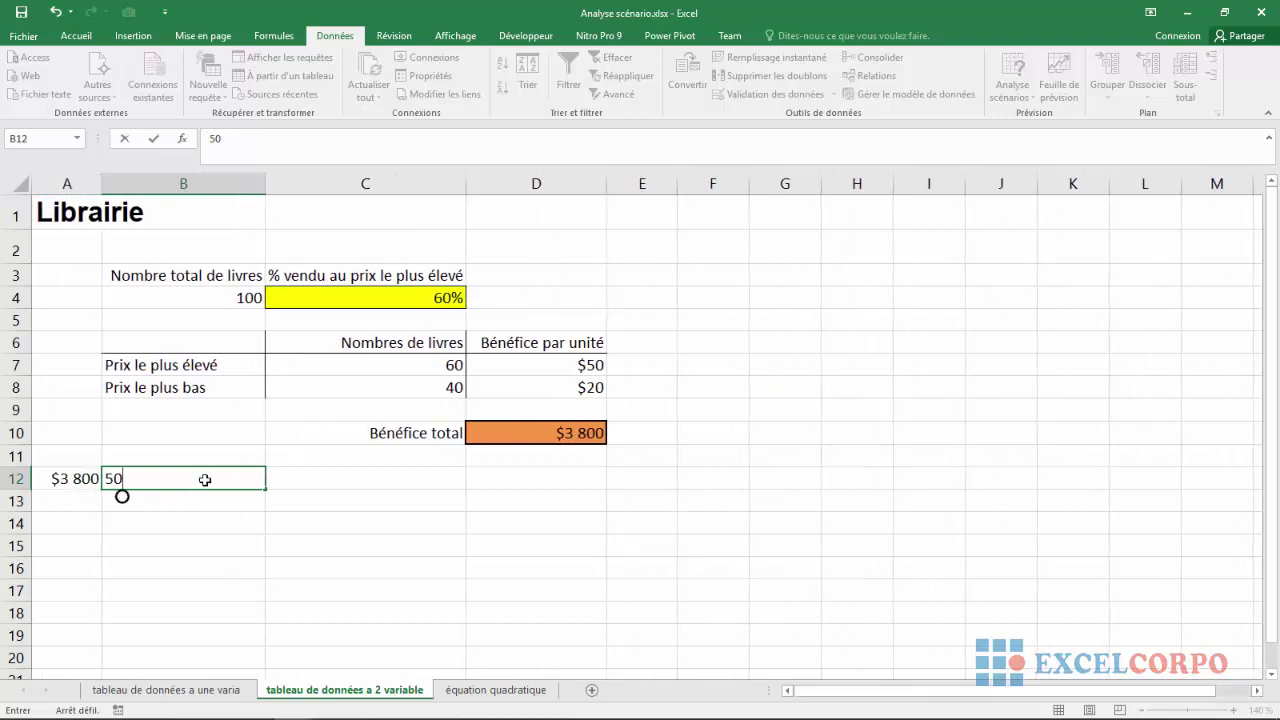
{"action": "key", "text": "Return"}
{"action": "left_click", "coordinate": [294, 488]}
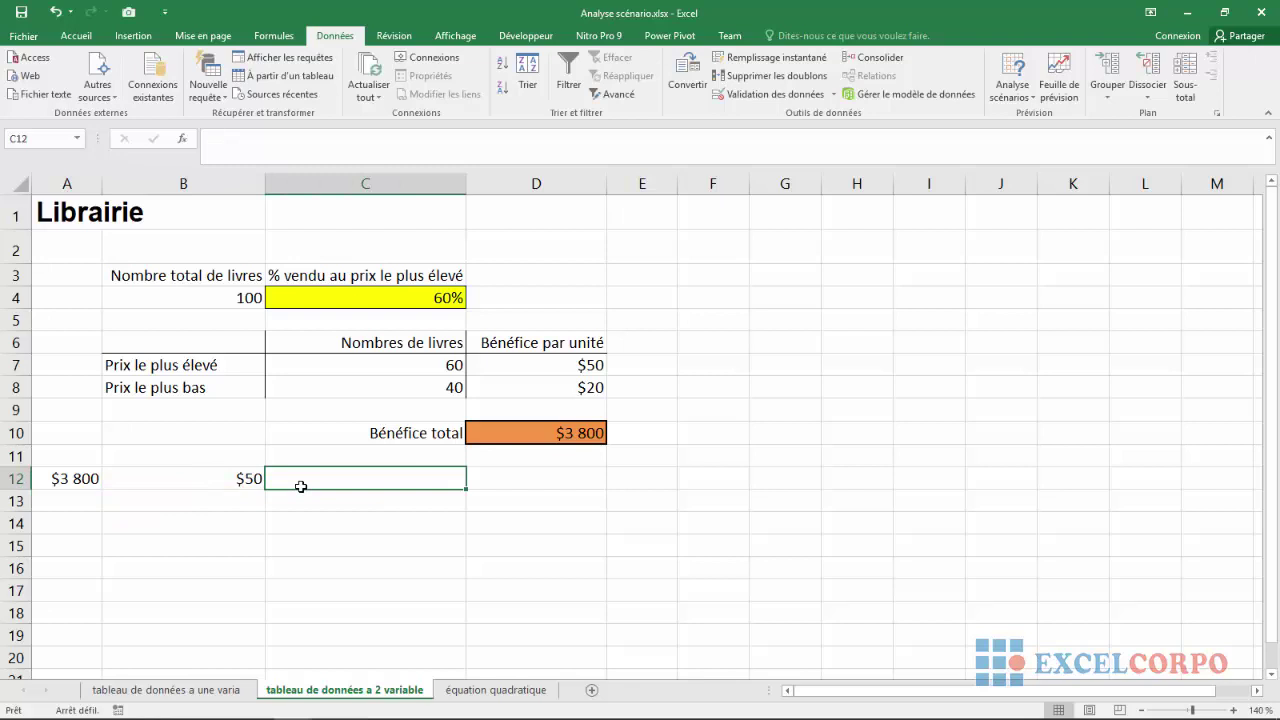
Step: Enter 60 in C12 and 70 in D12 to complete the unit profit values in the table's header row
{"action": "type", "text": "60"}
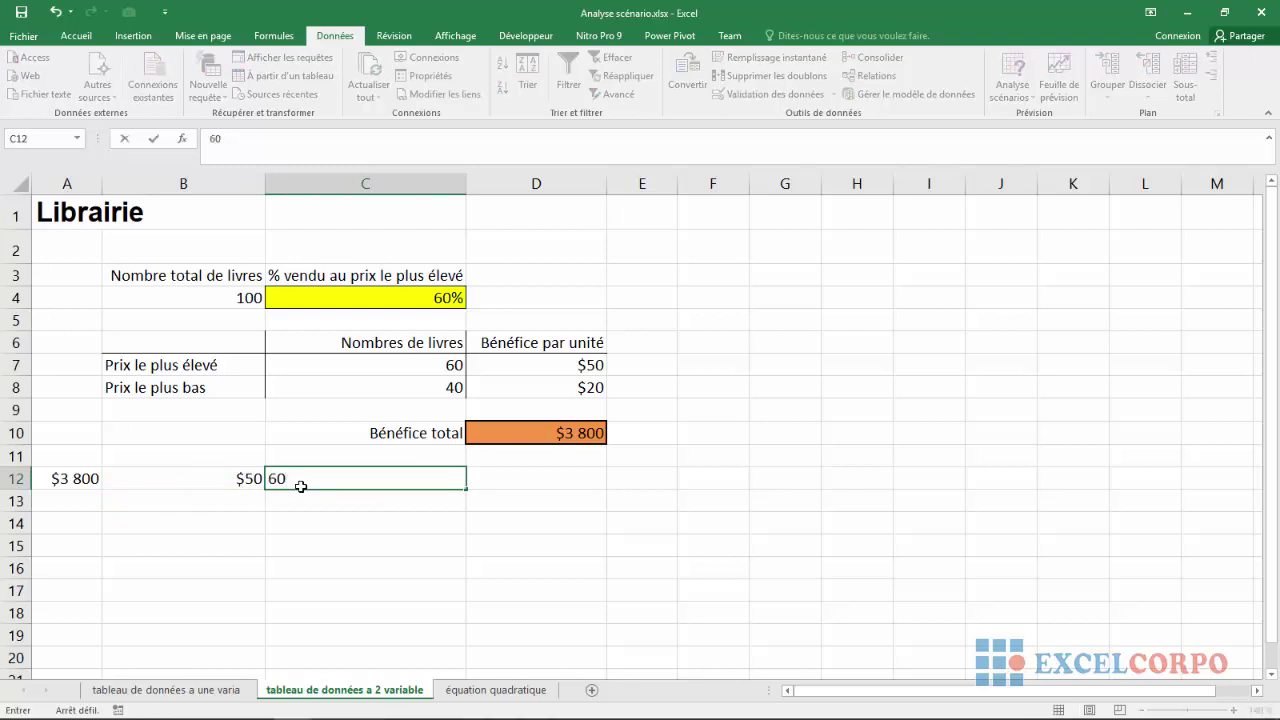
{"action": "left_click", "coordinate": [526, 481]}
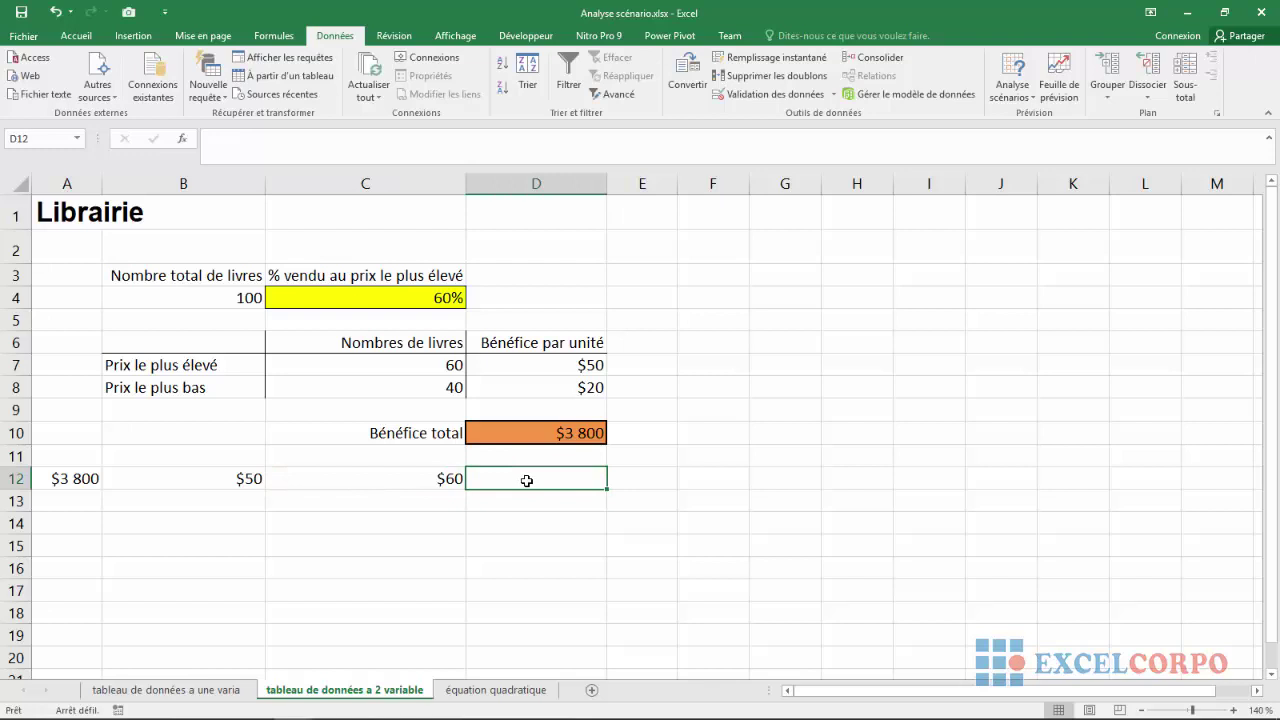
{"action": "type", "text": "70"}
{"action": "left_click", "coordinate": [667, 479]}
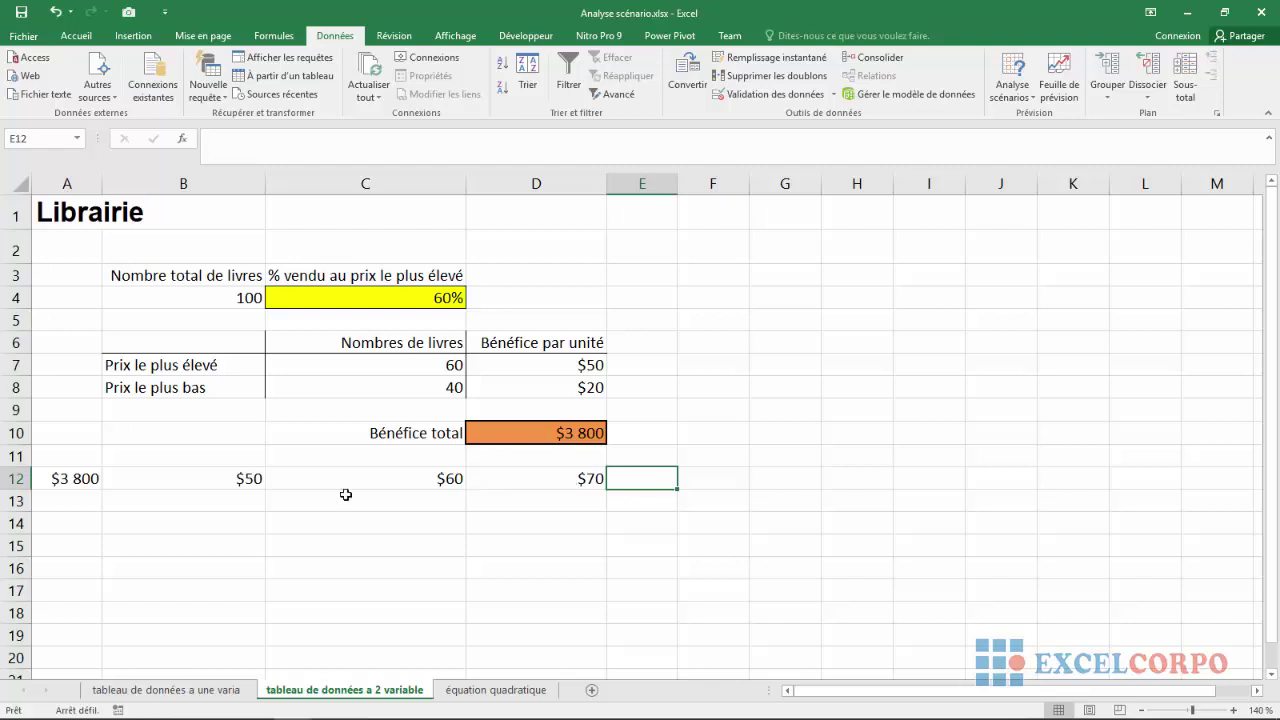
Step: Enter the percentages 60%, 70%, 80%, 90% and 100% in A13:A17 as the two-variable table's column values
{"action": "left_click", "coordinate": [87, 500]}
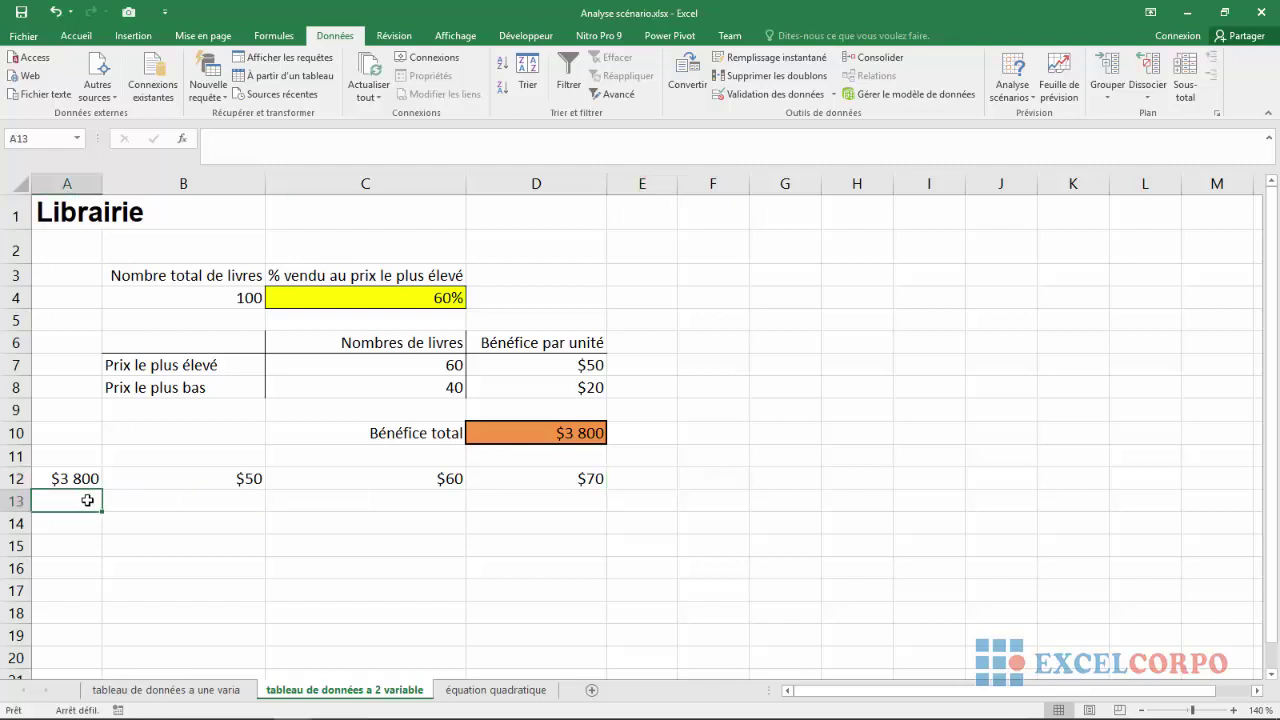
{"action": "type", "text": "60%"}
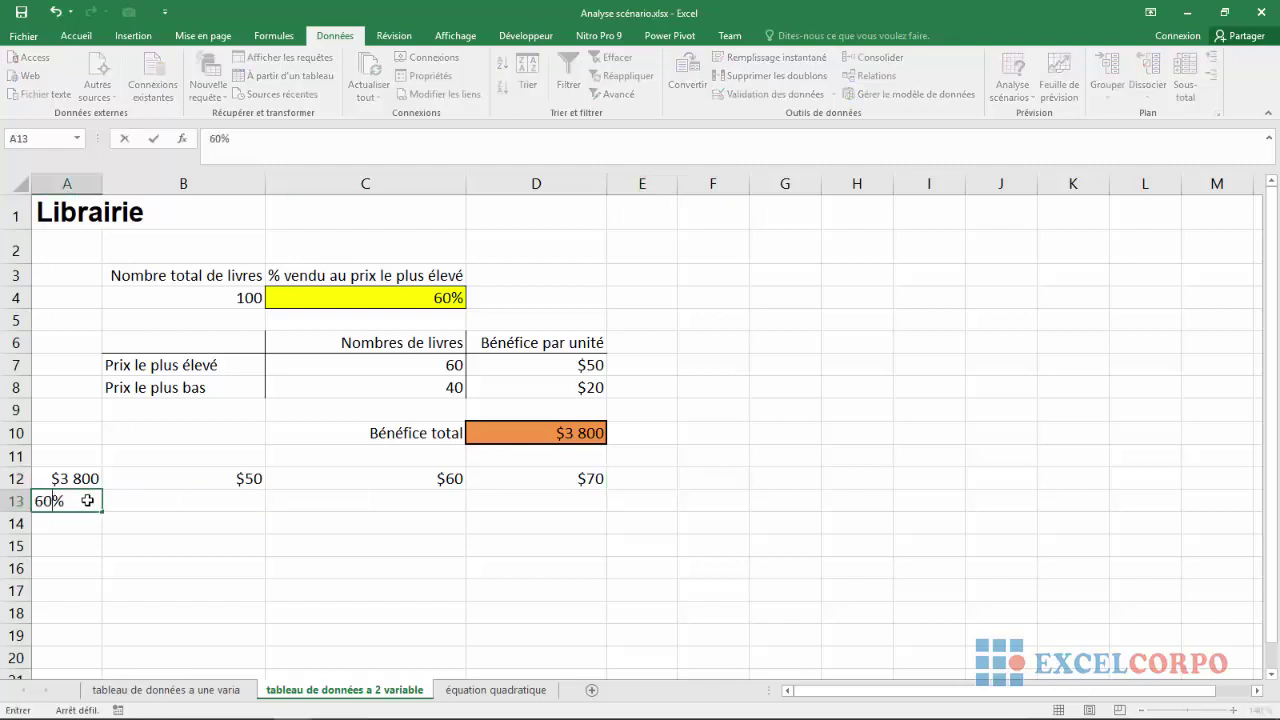
{"action": "key", "text": "Return"}
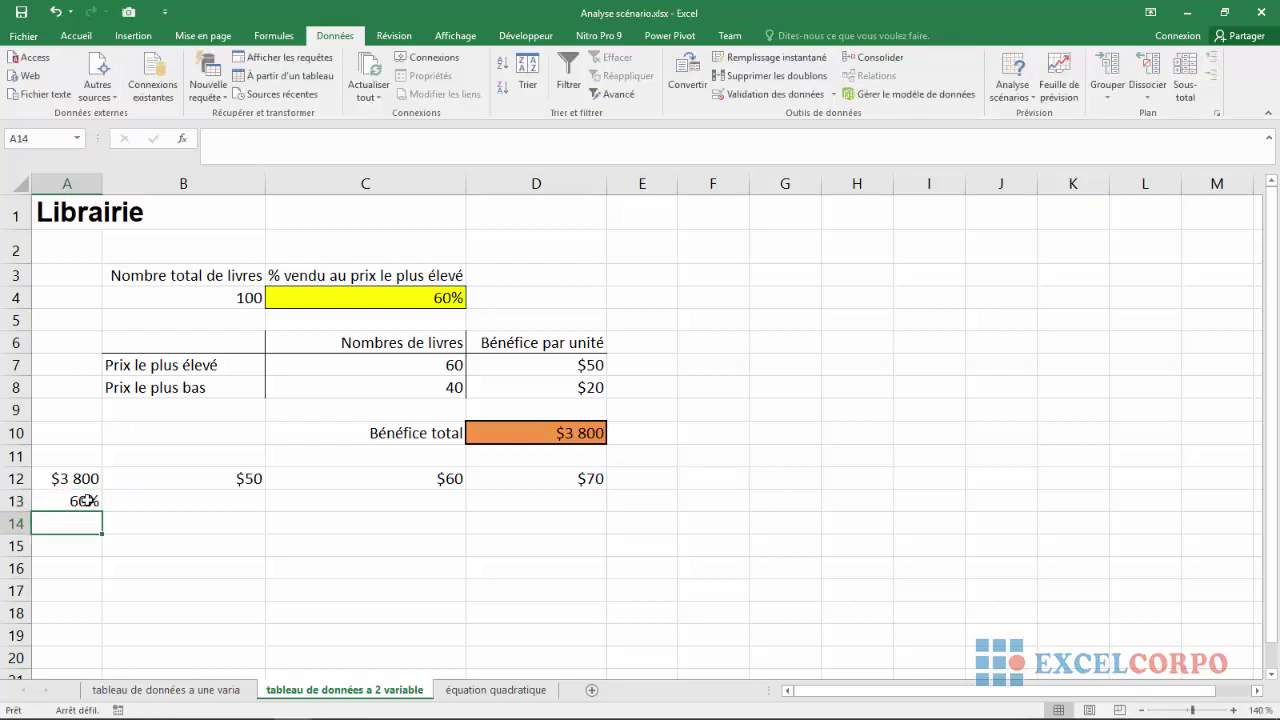
{"action": "type", "text": "70"}
{"action": "key", "text": "Return"}
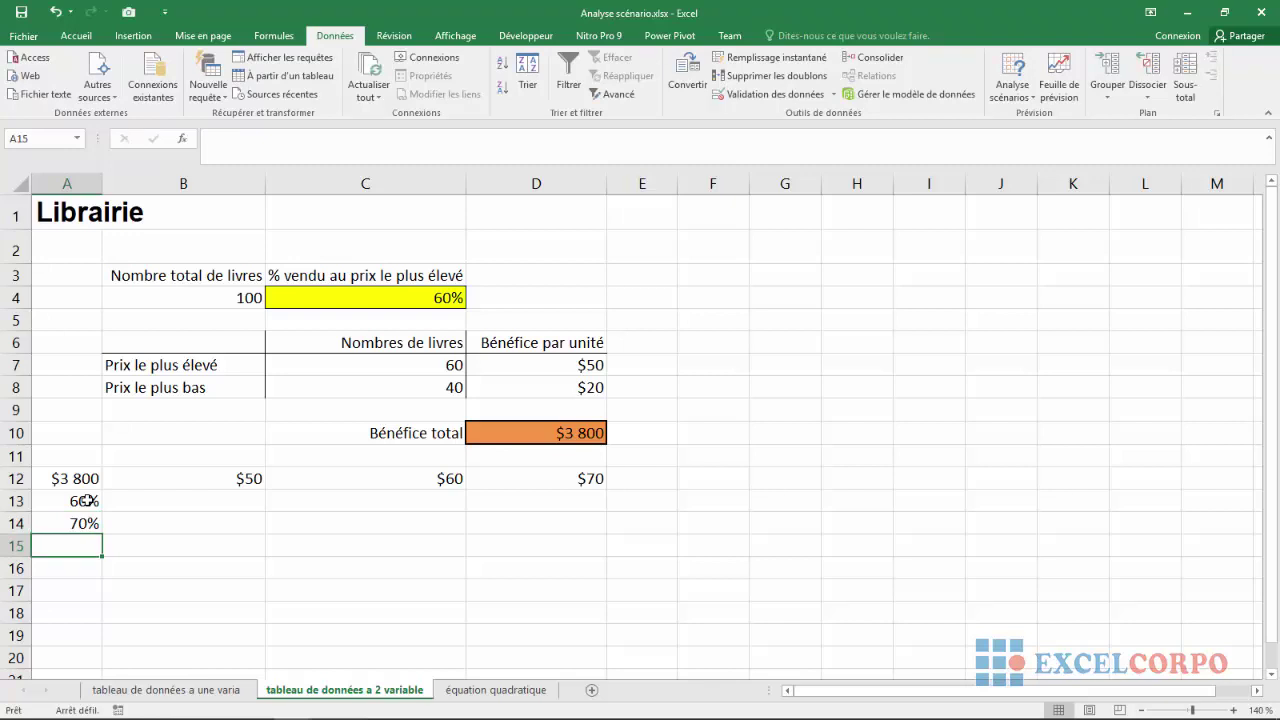
{"action": "type", "text": "80"}
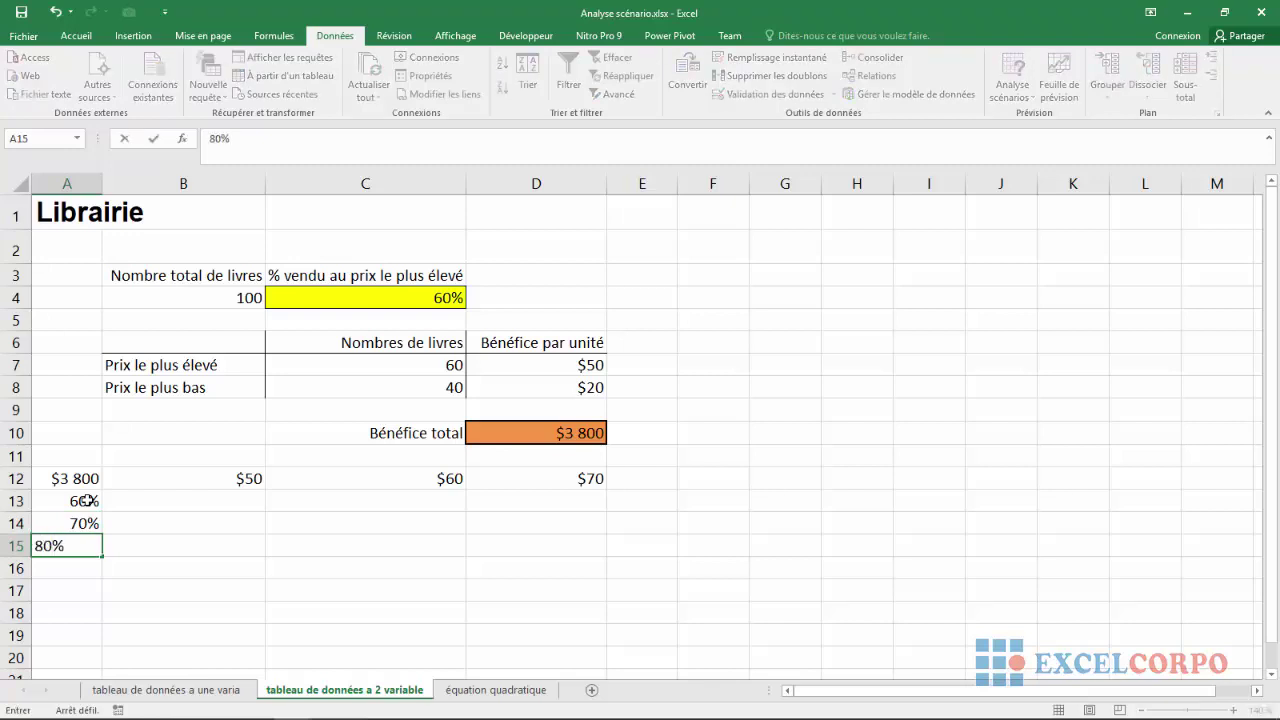
{"action": "key", "text": "Return"}
{"action": "type", "text": "90"}
{"action": "key", "text": "Return"}
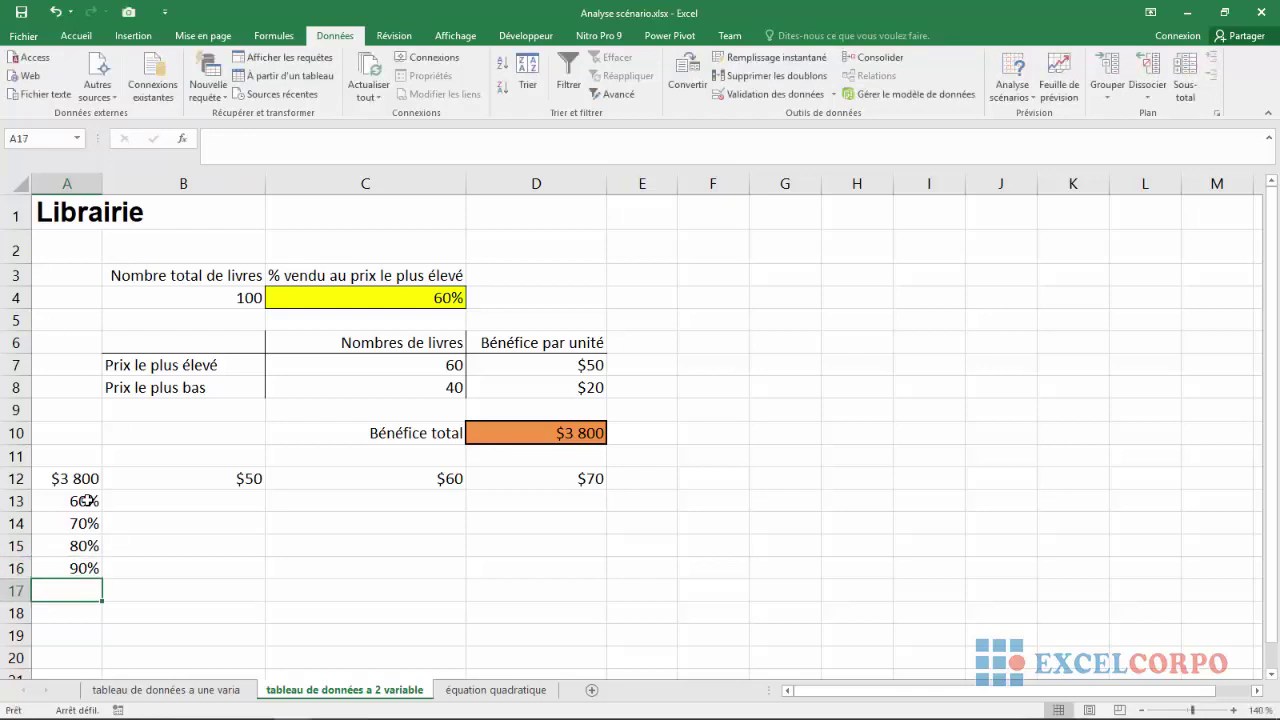
{"action": "type", "text": "100"}
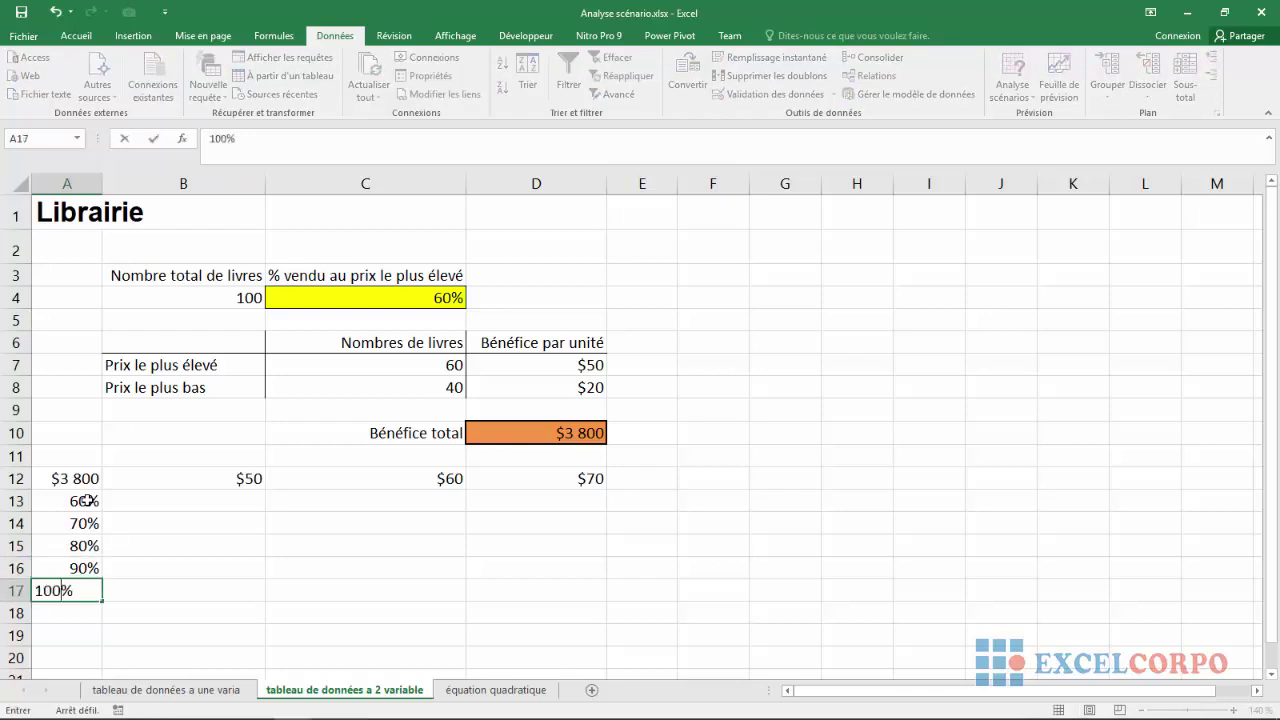
{"action": "key", "text": "Return"}
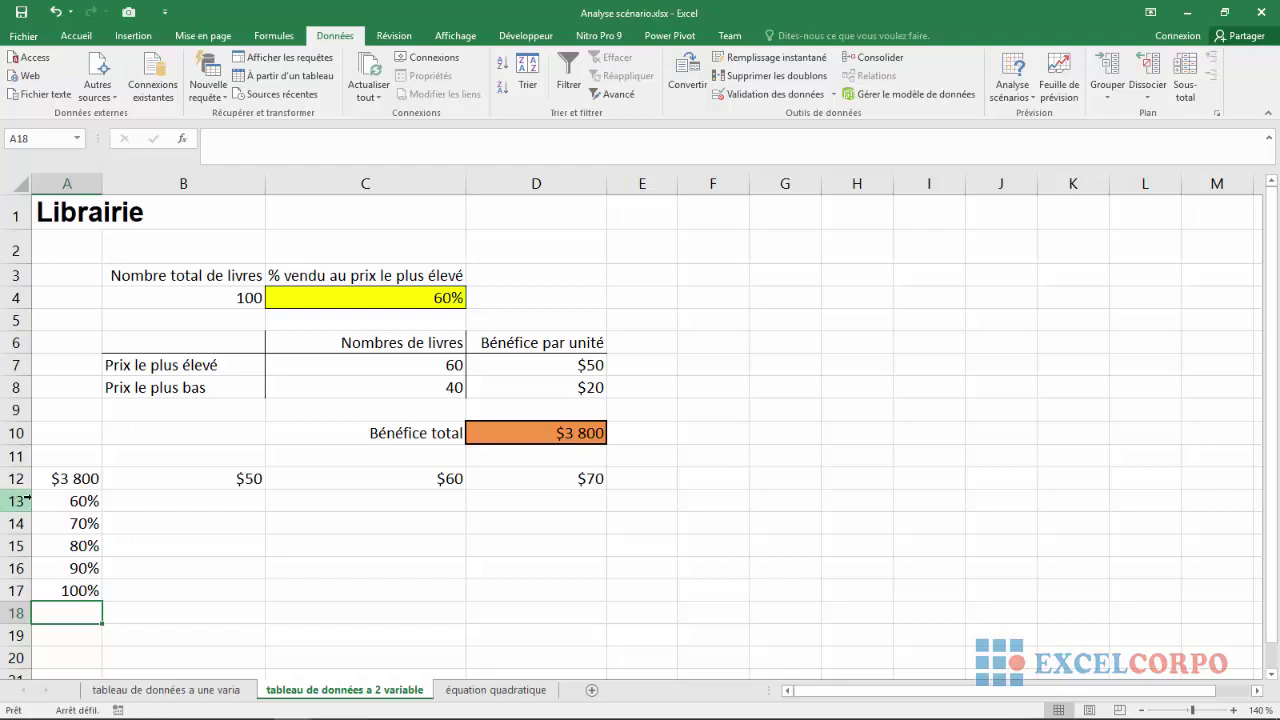
Step: Start a what-if data table on A12:D17 and set its row input cell to the highest-price unit profit in D7
{"action": "left_click_drag", "start_coordinate": [81, 480], "coordinate": [581, 583]}
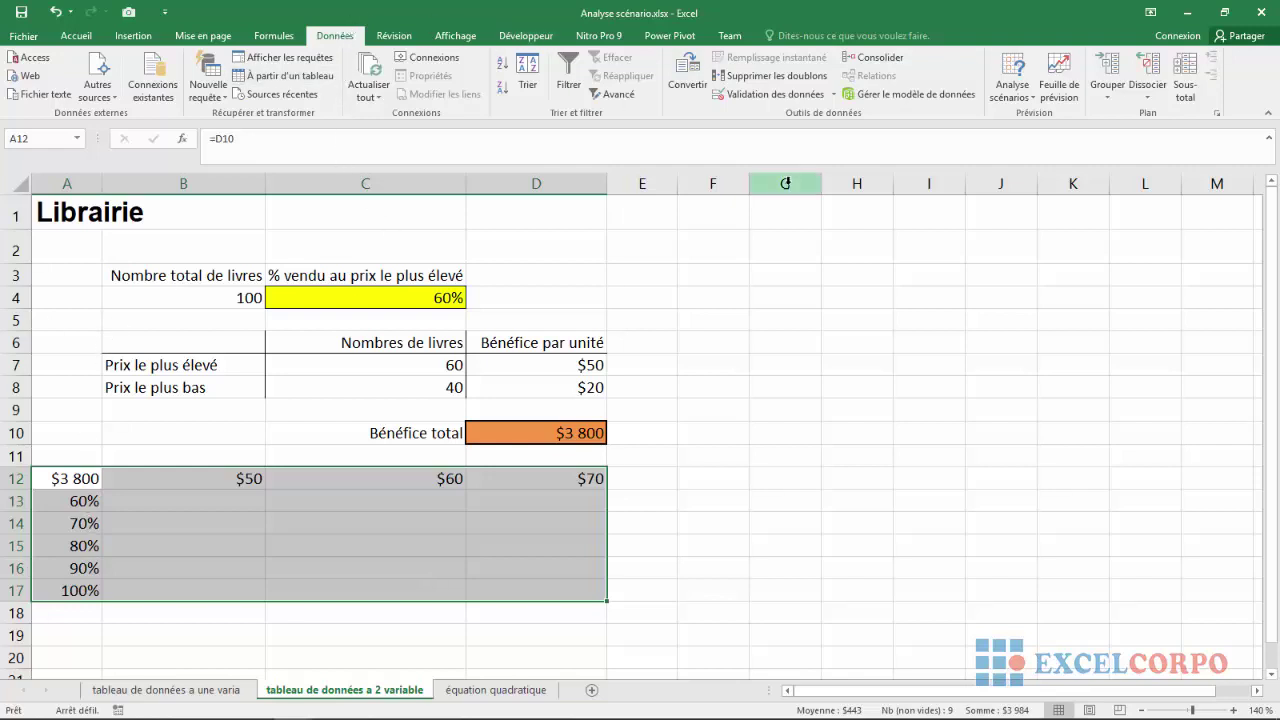
{"action": "left_click", "coordinate": [1033, 100]}
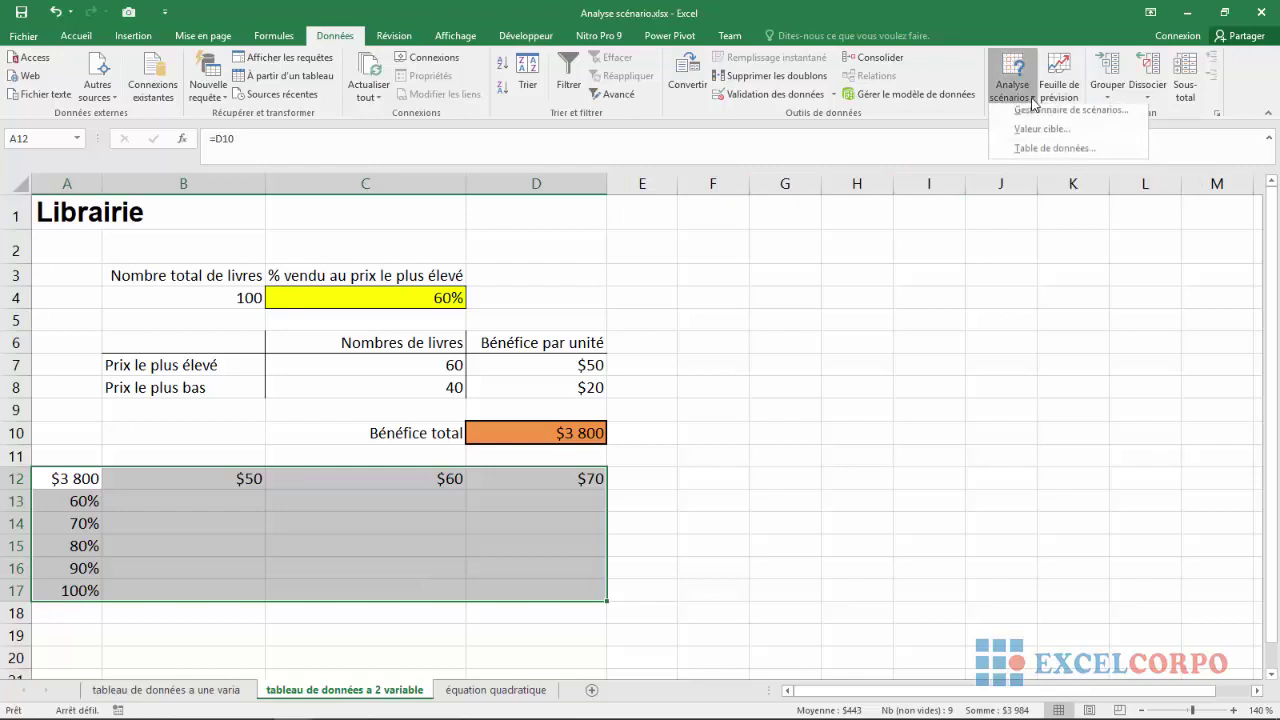
{"action": "left_click", "coordinate": [1028, 155]}
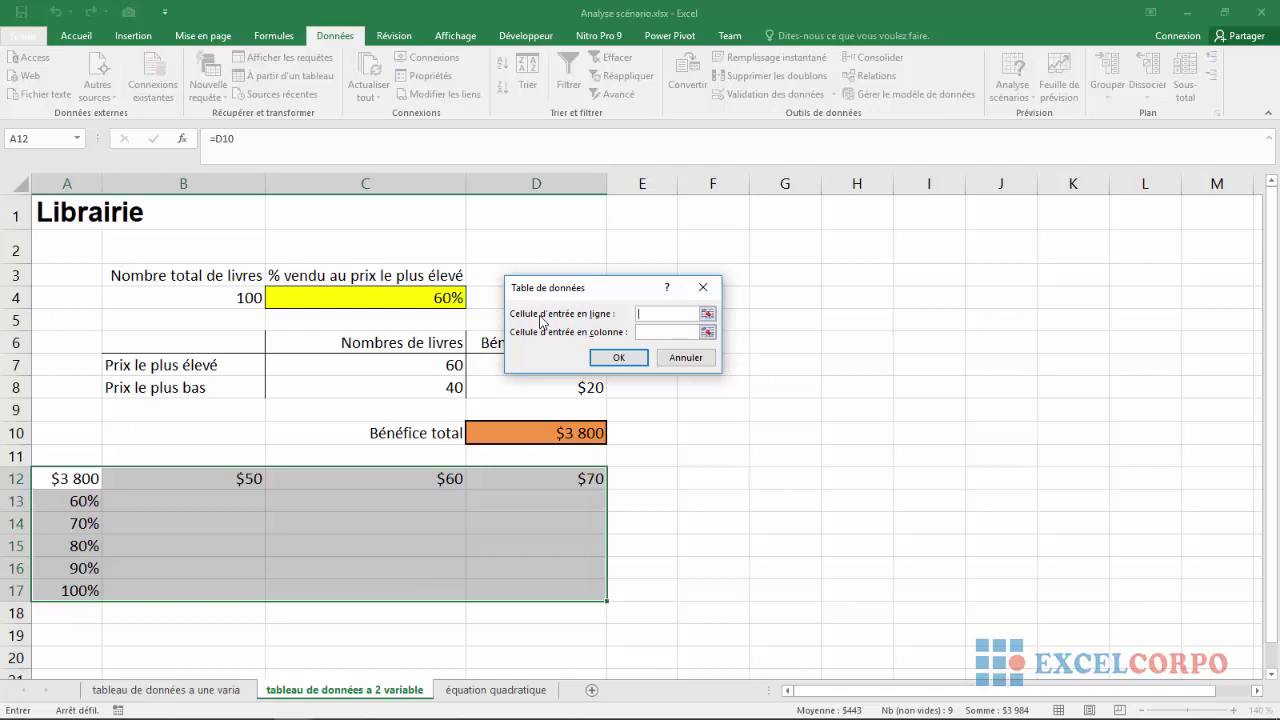
{"action": "left_click", "coordinate": [707, 316]}
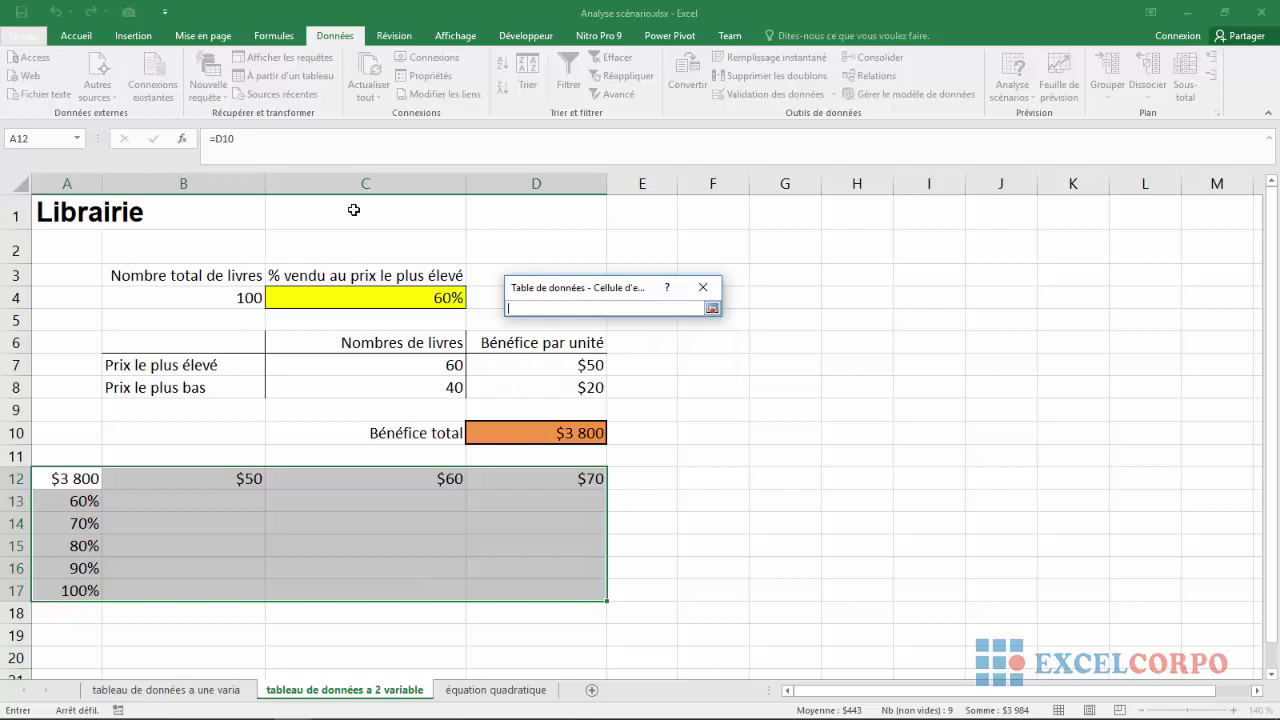
{"action": "left_click", "coordinate": [555, 367]}
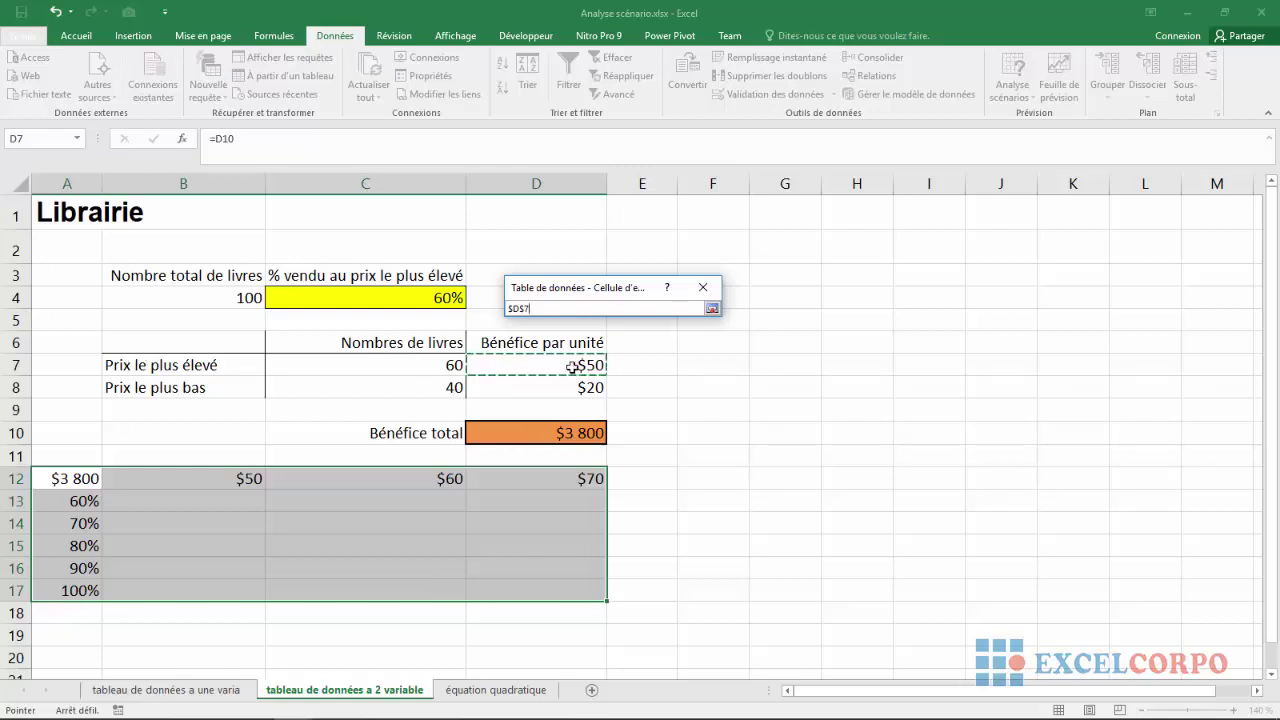
{"action": "left_click", "coordinate": [711, 308]}
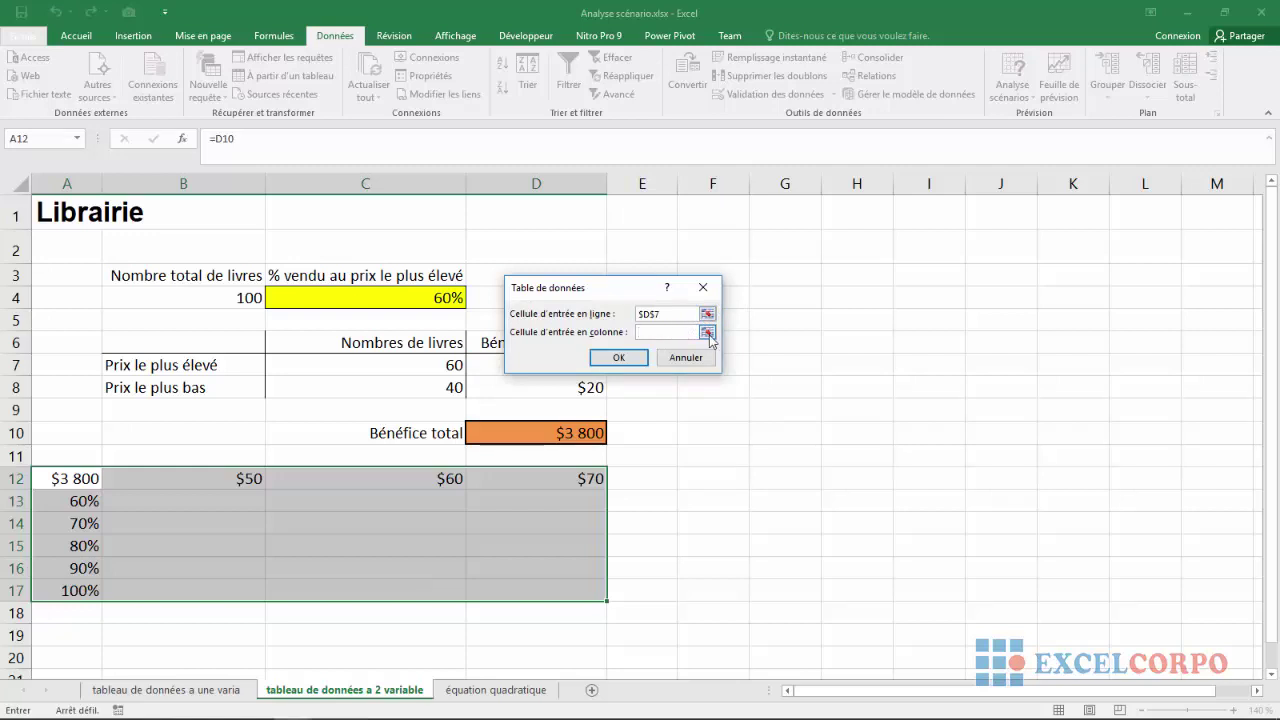
Step: Set the data table's column input cell to the percentage in C4 and generate the table results
{"action": "left_click", "coordinate": [707, 332]}
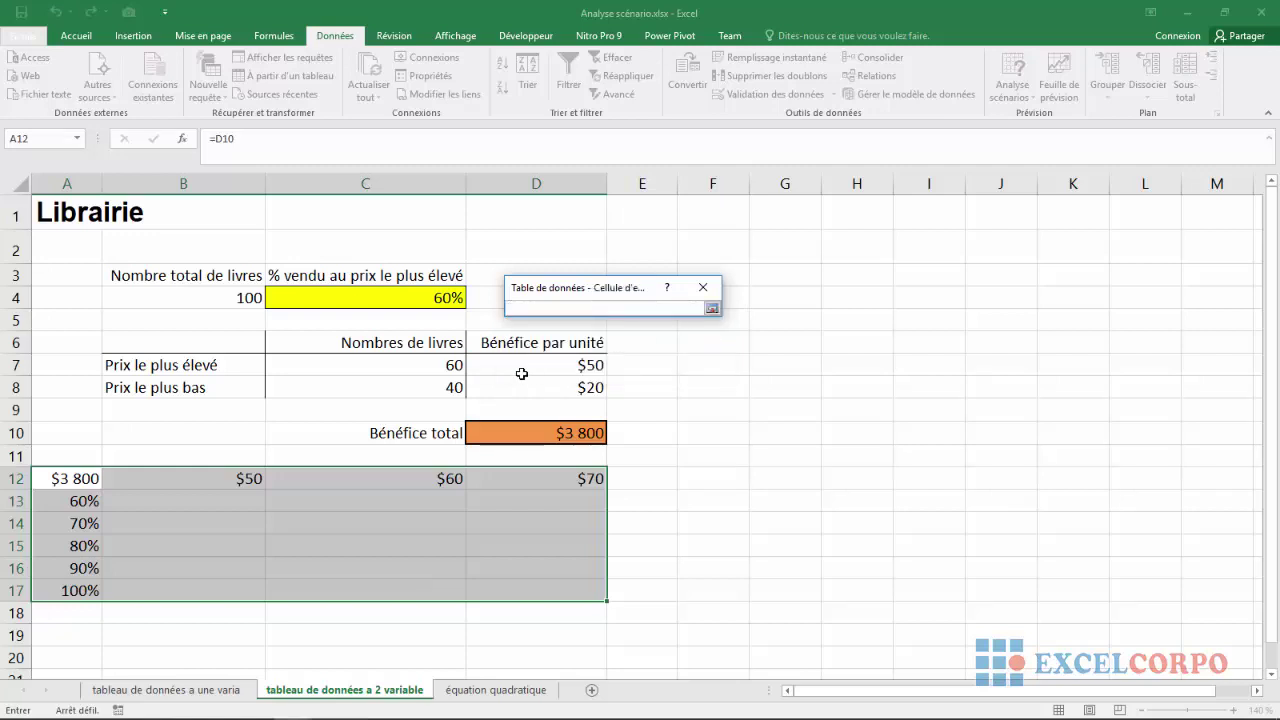
{"action": "left_click", "coordinate": [424, 297]}
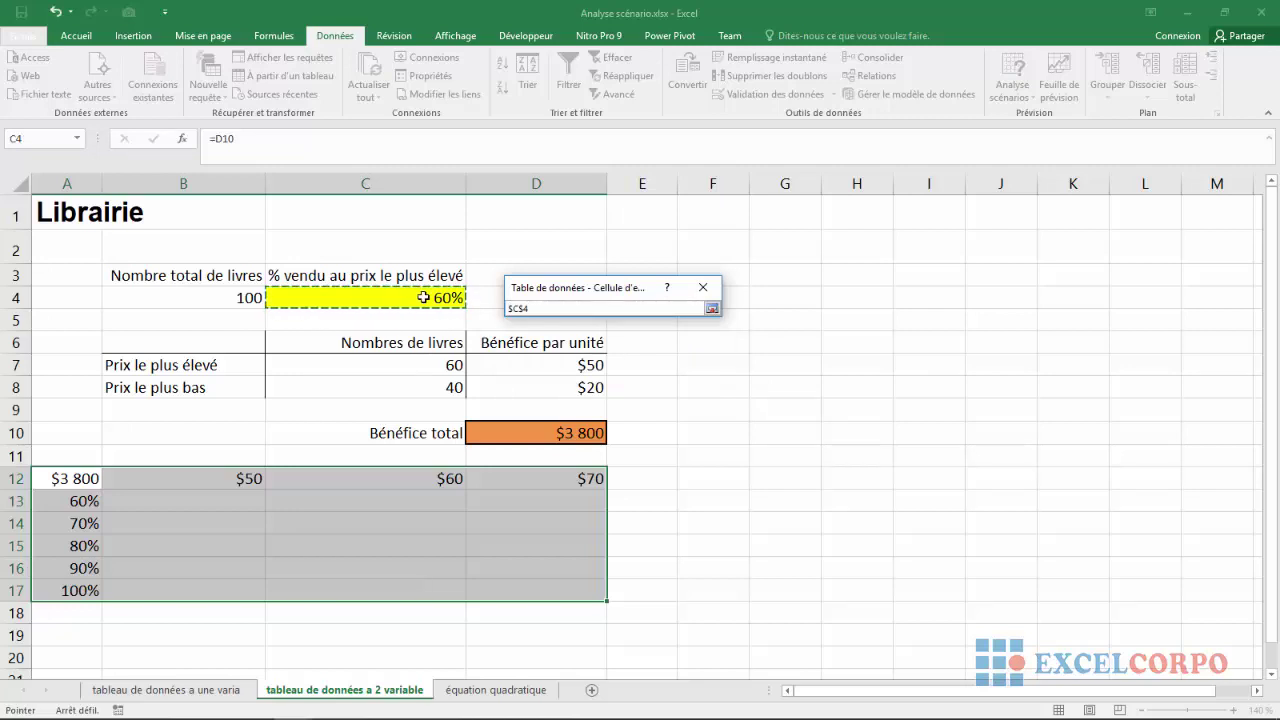
{"action": "left_click", "coordinate": [712, 310]}
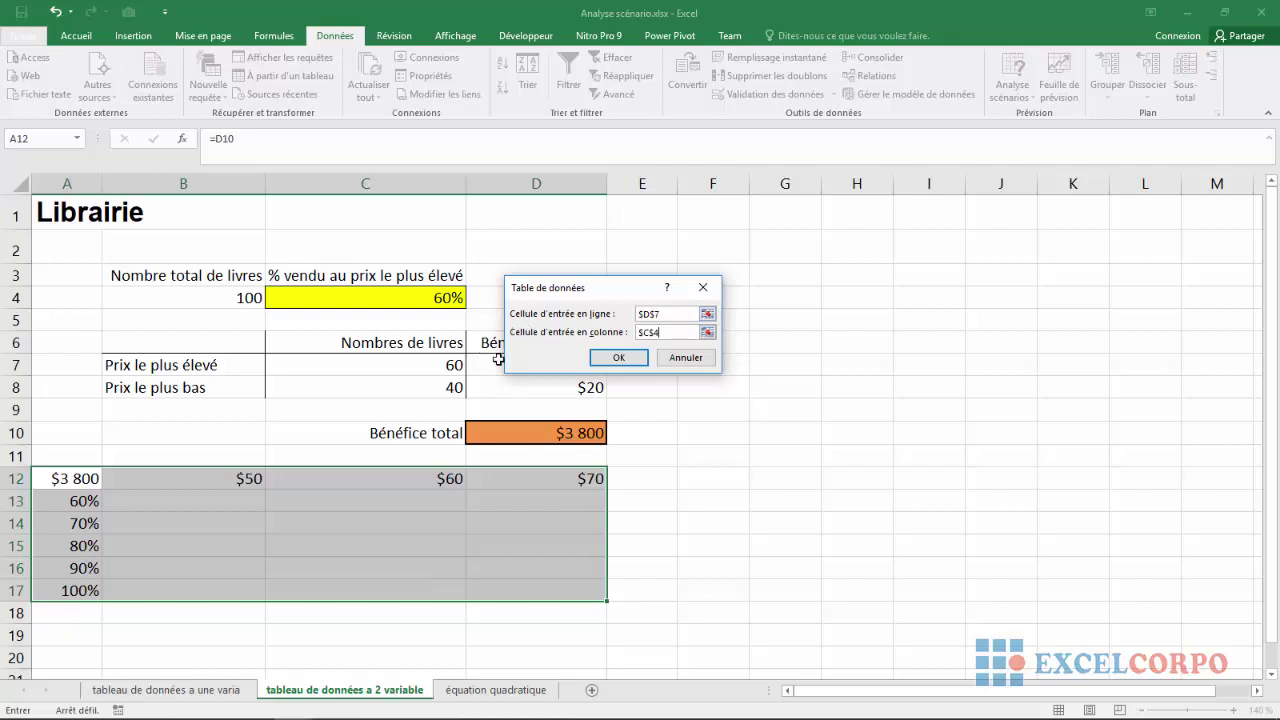
{"action": "left_click_drag", "start_coordinate": [607, 292], "coordinate": [775, 223]}
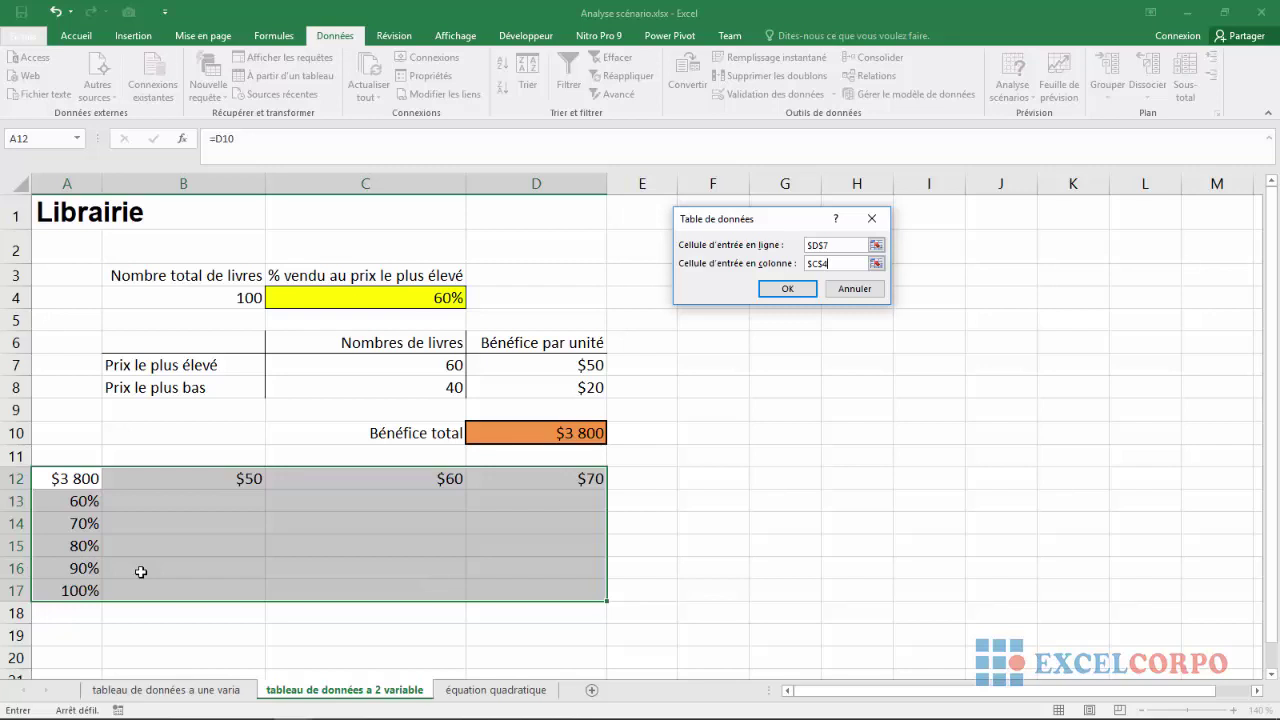
{"action": "left_click", "coordinate": [785, 290]}
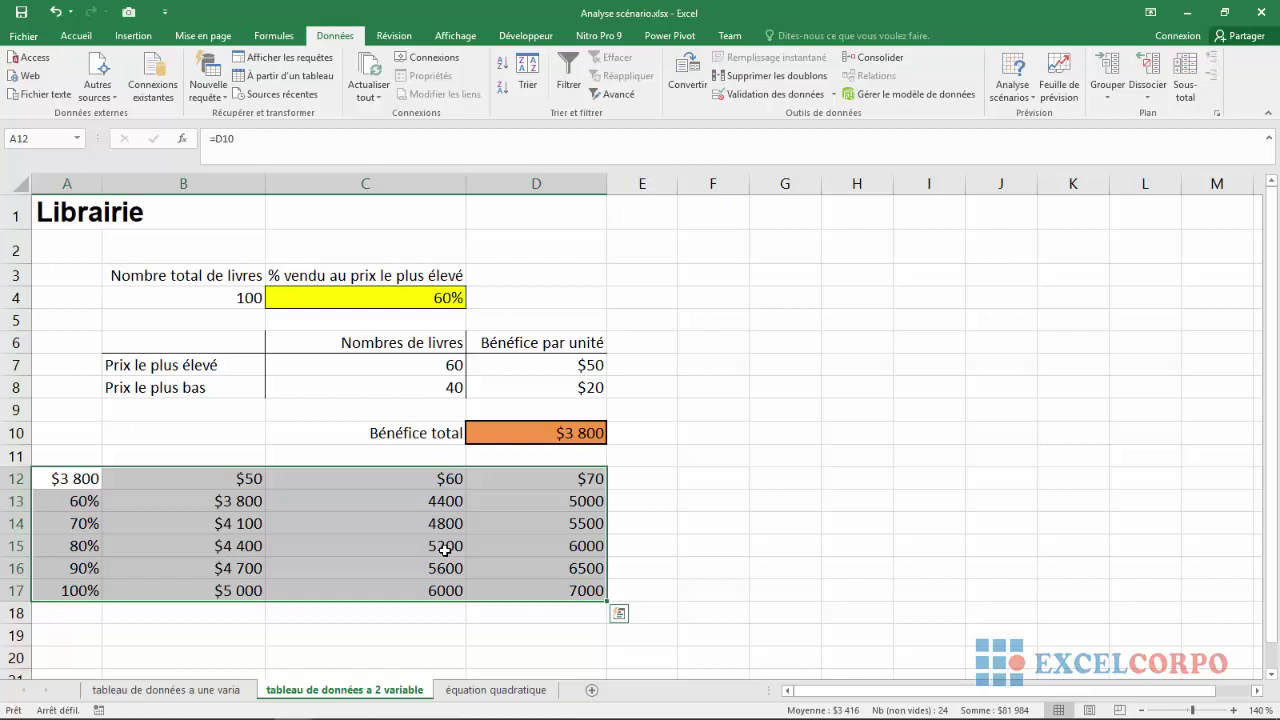
{"action": "left_click", "coordinate": [575, 494]}
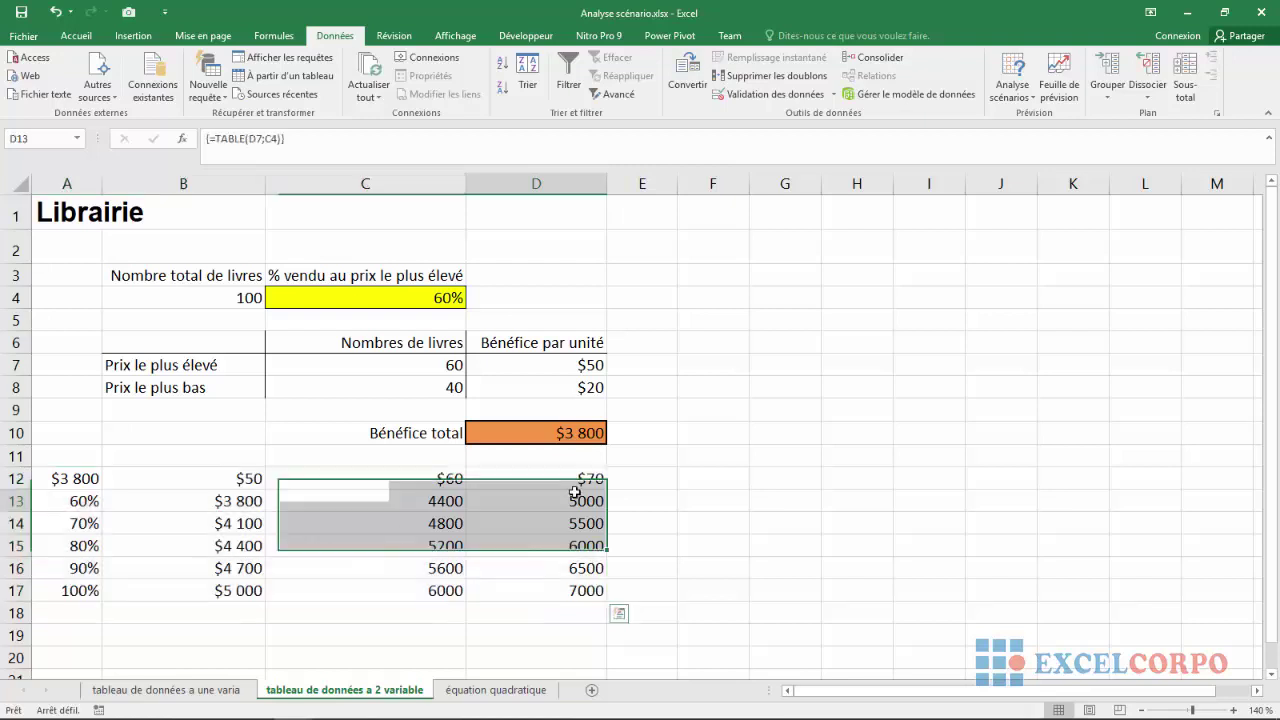
{"action": "left_click", "coordinate": [658, 508]}
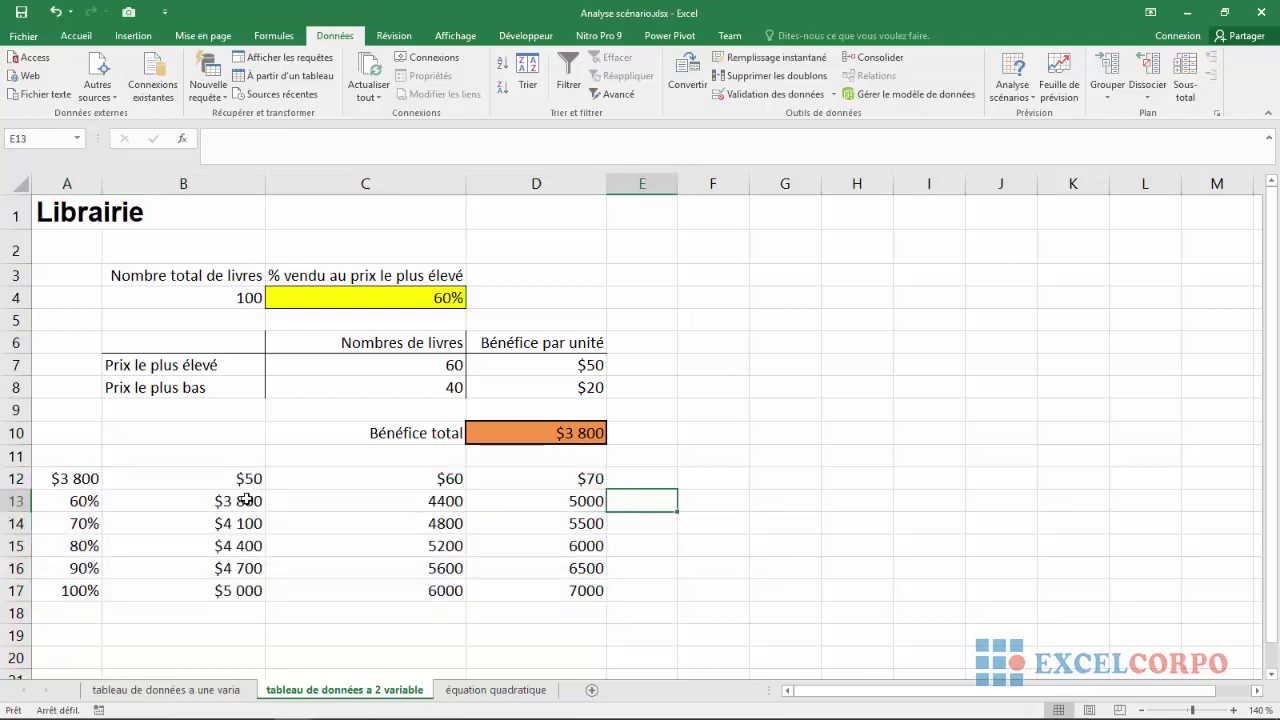
Step: Format the table results in B13:D17 as Comptabilité with the $ Anglais (États-Unis) symbol and 0 decimals
{"action": "left_click_drag", "start_coordinate": [235, 500], "coordinate": [563, 586]}
{"action": "right_click", "coordinate": [563, 586]}
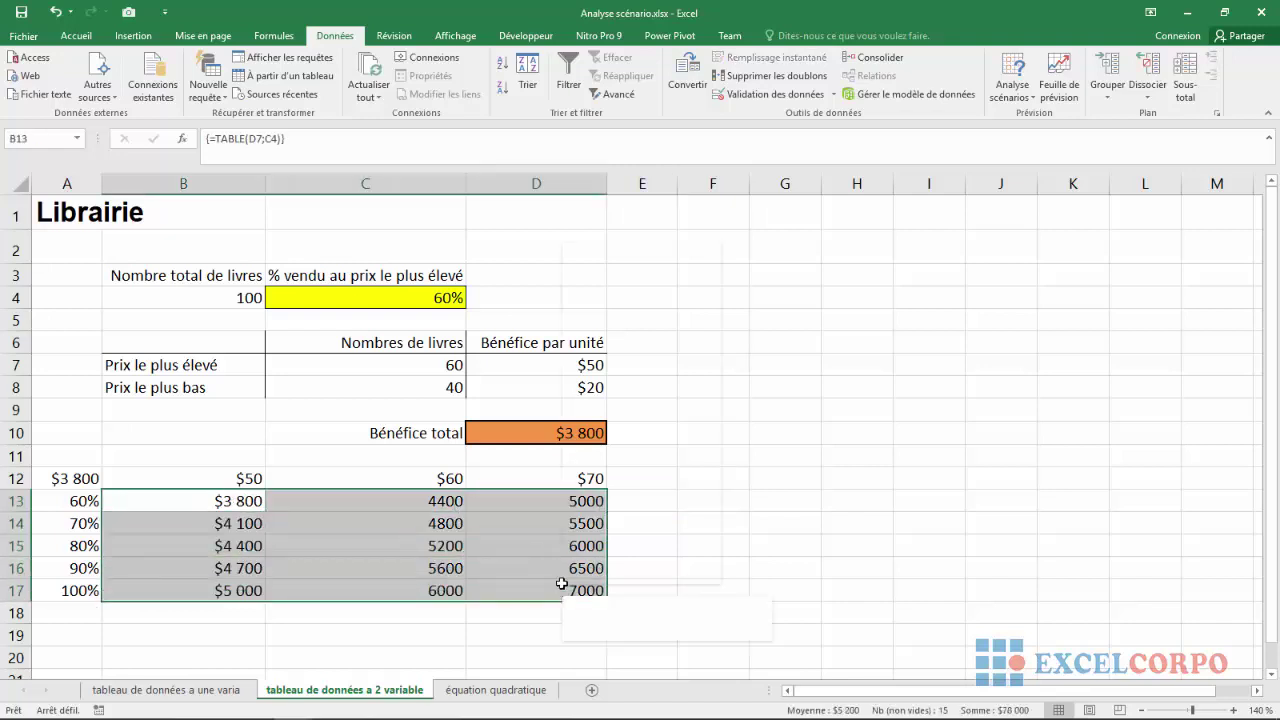
{"action": "left_click", "coordinate": [616, 516]}
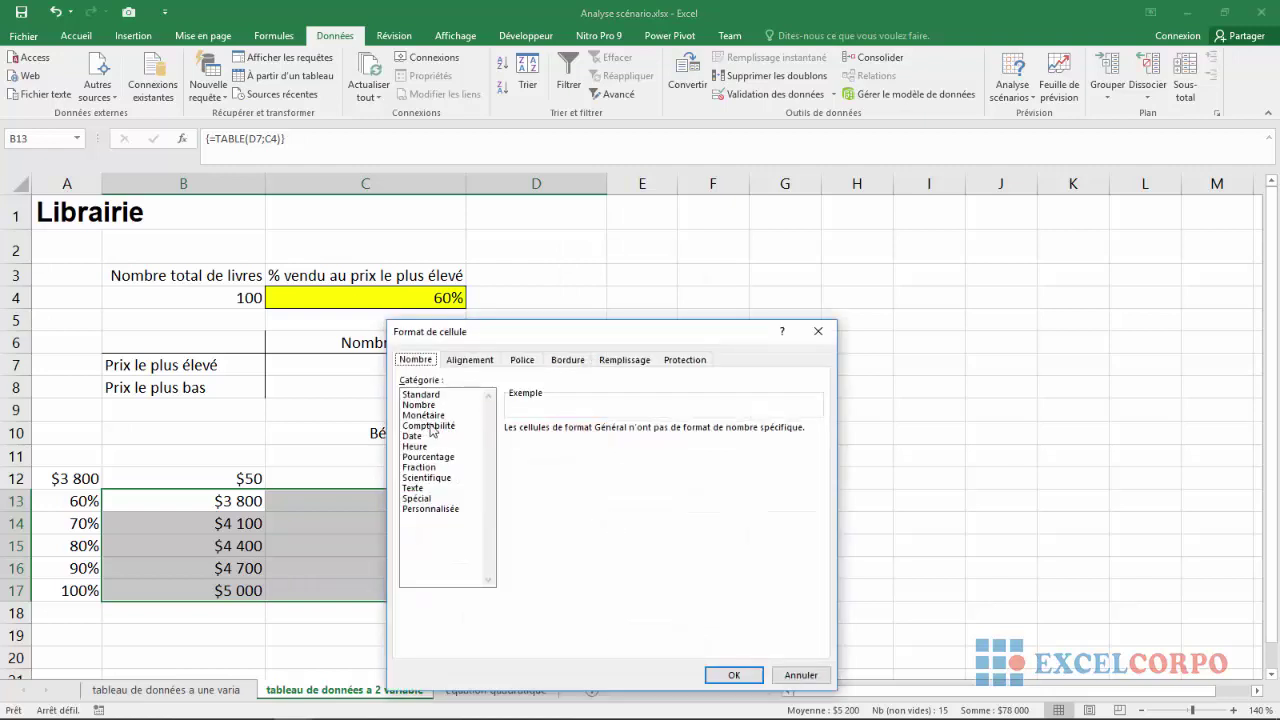
{"action": "left_click", "coordinate": [430, 426]}
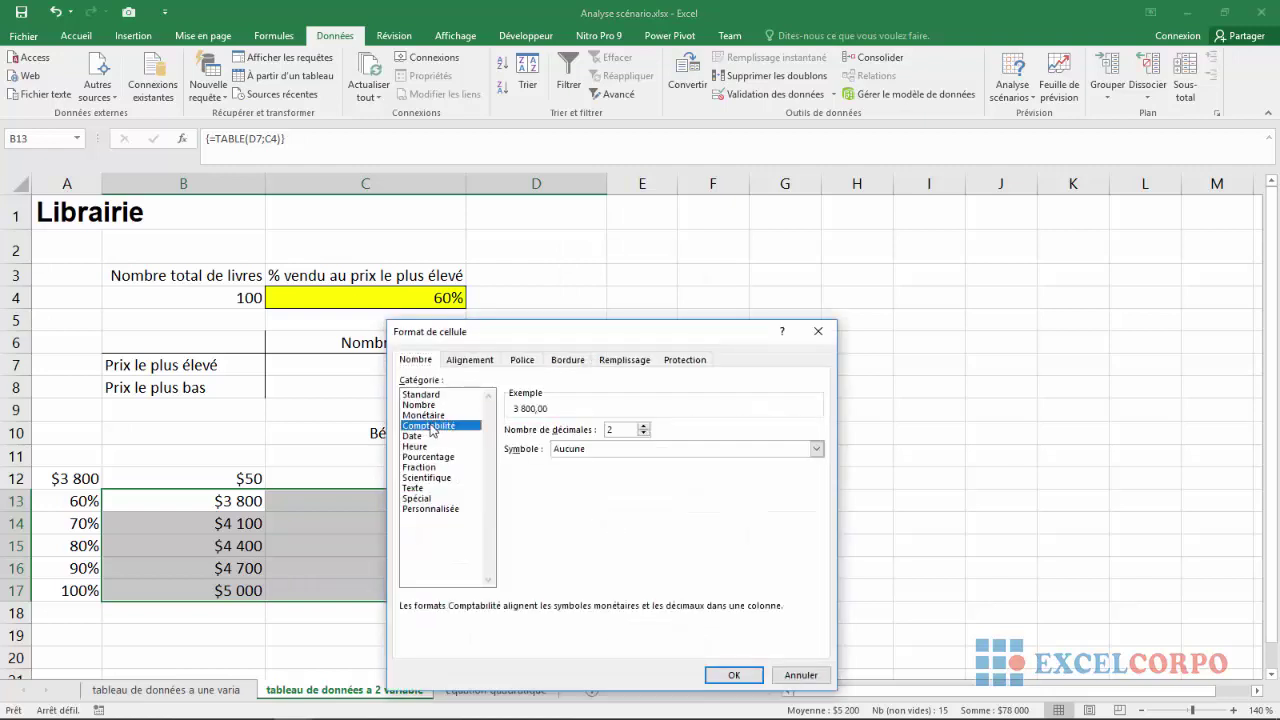
{"action": "left_click", "coordinate": [817, 449]}
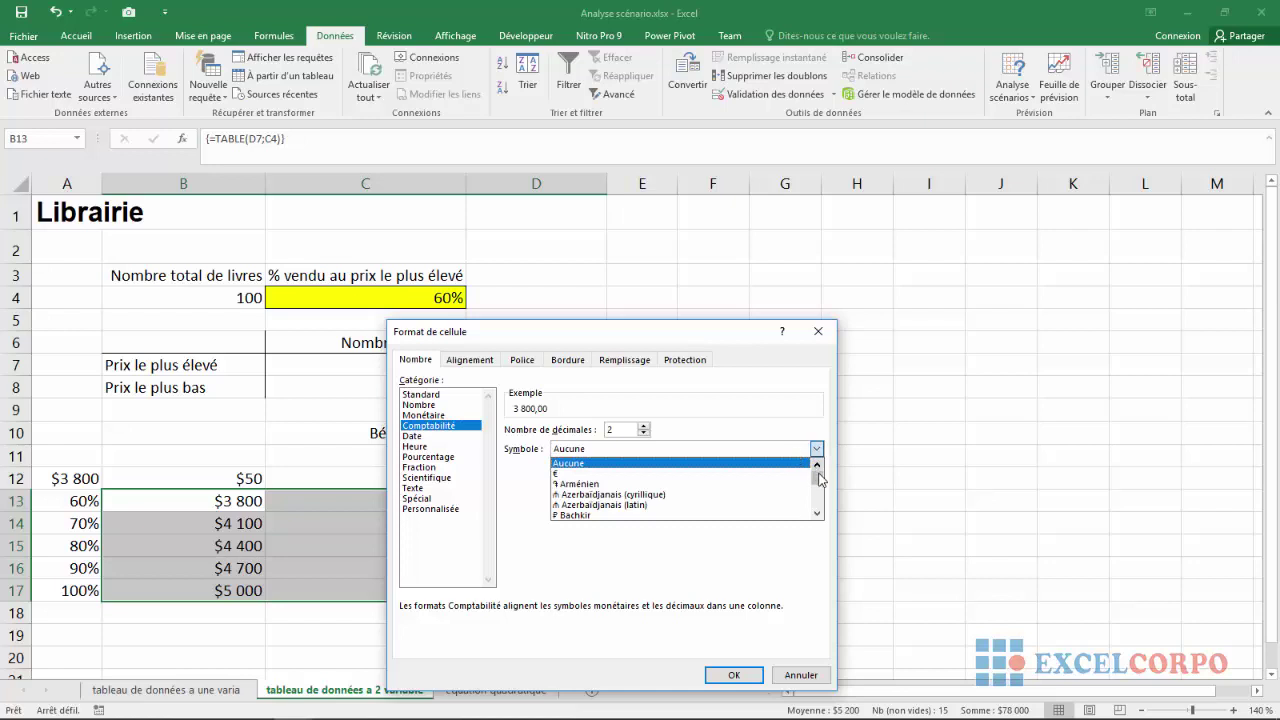
{"action": "scroll", "coordinate": [820, 480], "scroll_direction": "down", "scroll_amount": 3}
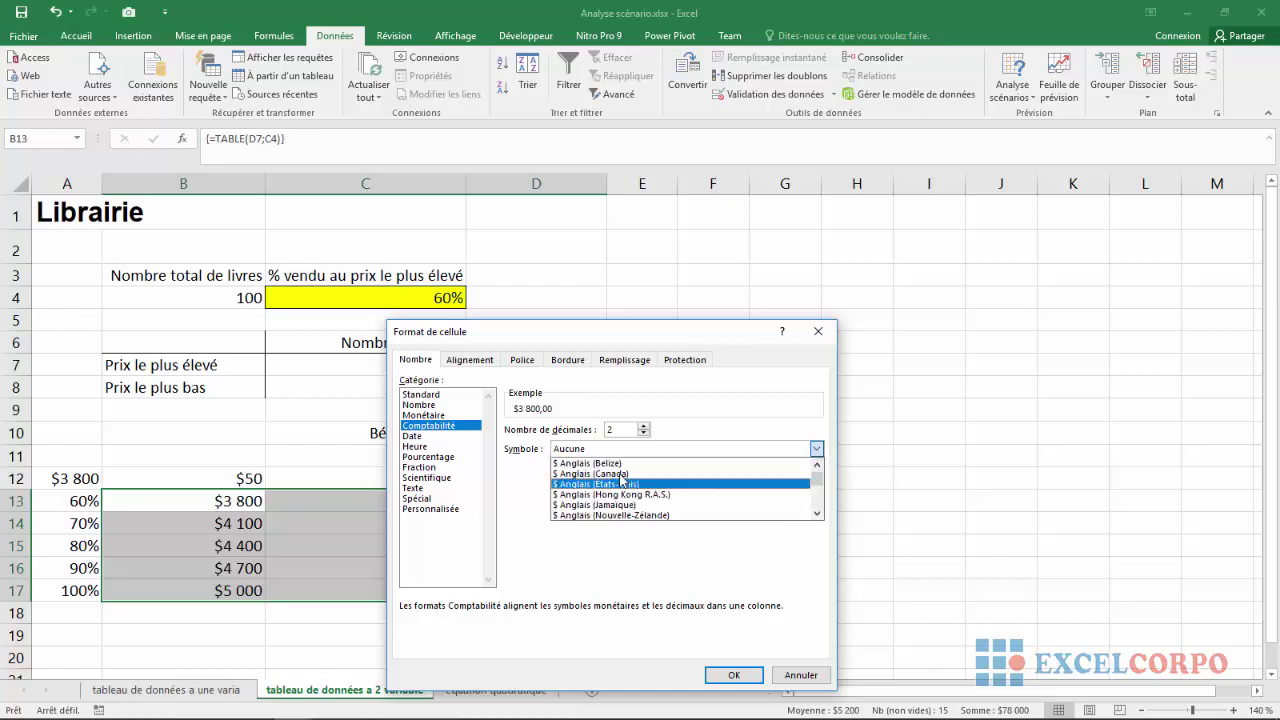
{"action": "left_click", "coordinate": [620, 485]}
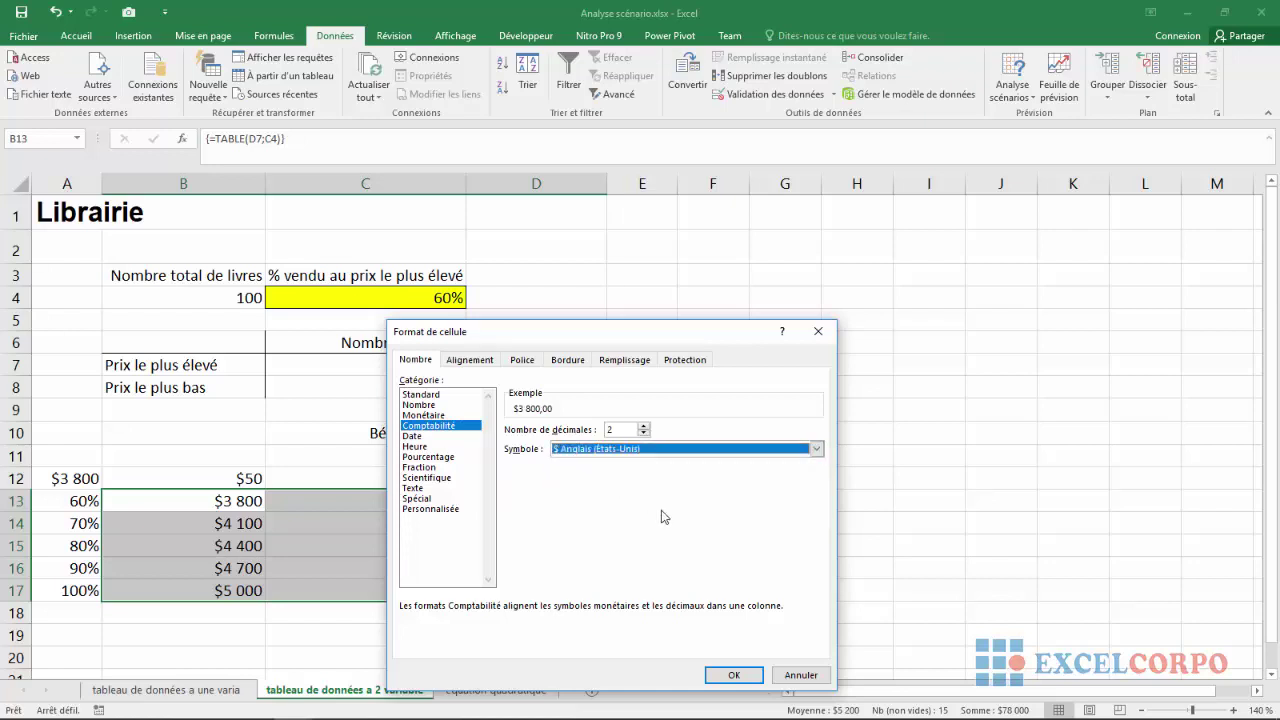
{"action": "left_click", "coordinate": [643, 426]}
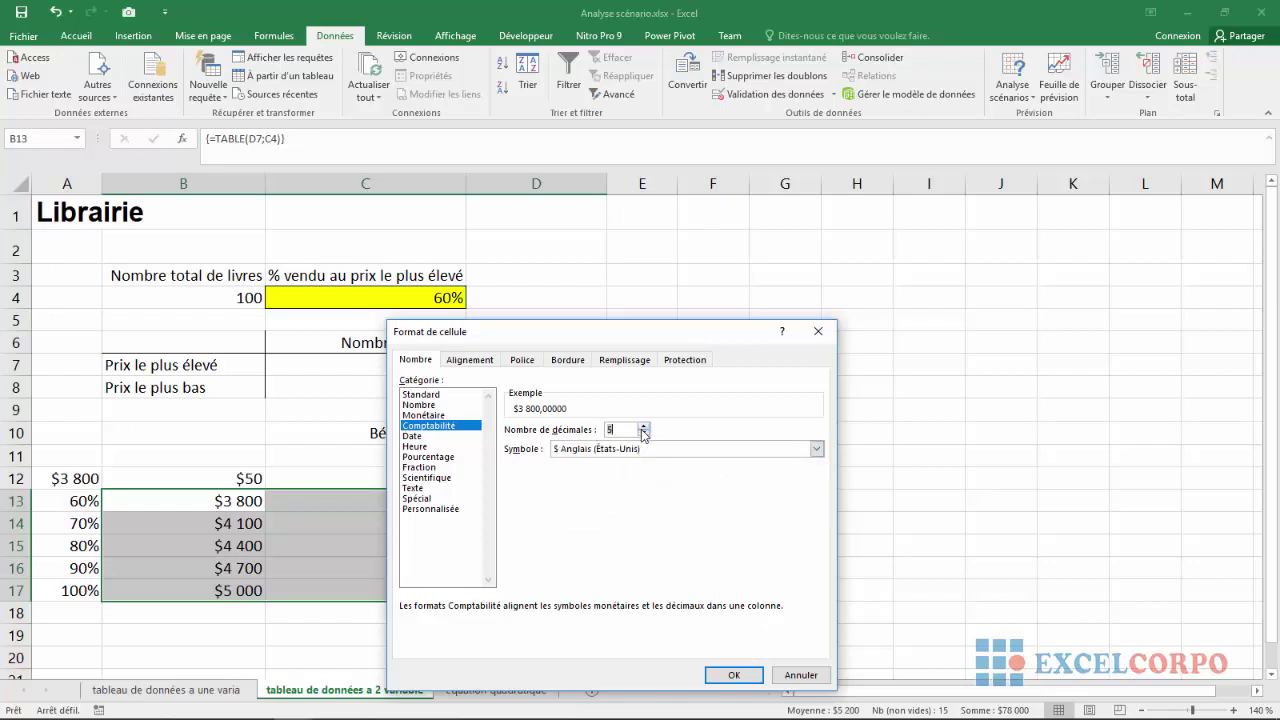
{"action": "left_click", "coordinate": [643, 434]}
{"action": "left_click", "coordinate": [717, 673]}
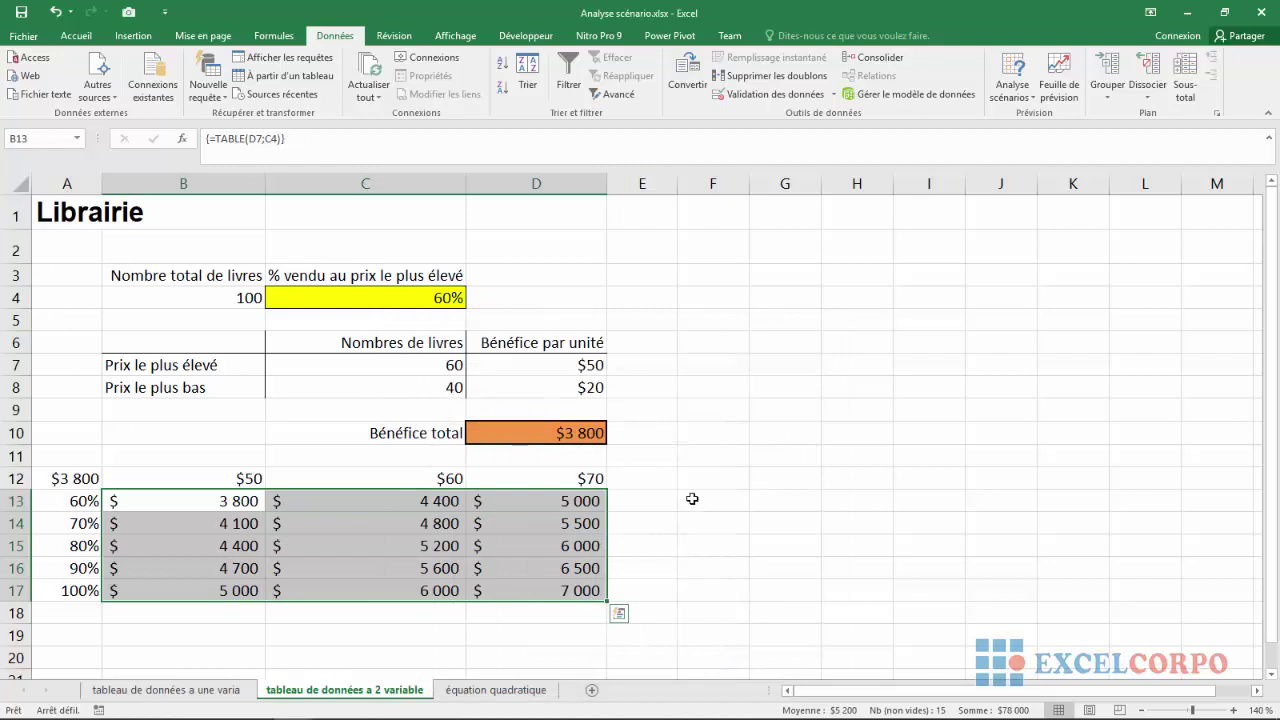
{"action": "left_click", "coordinate": [692, 499]}
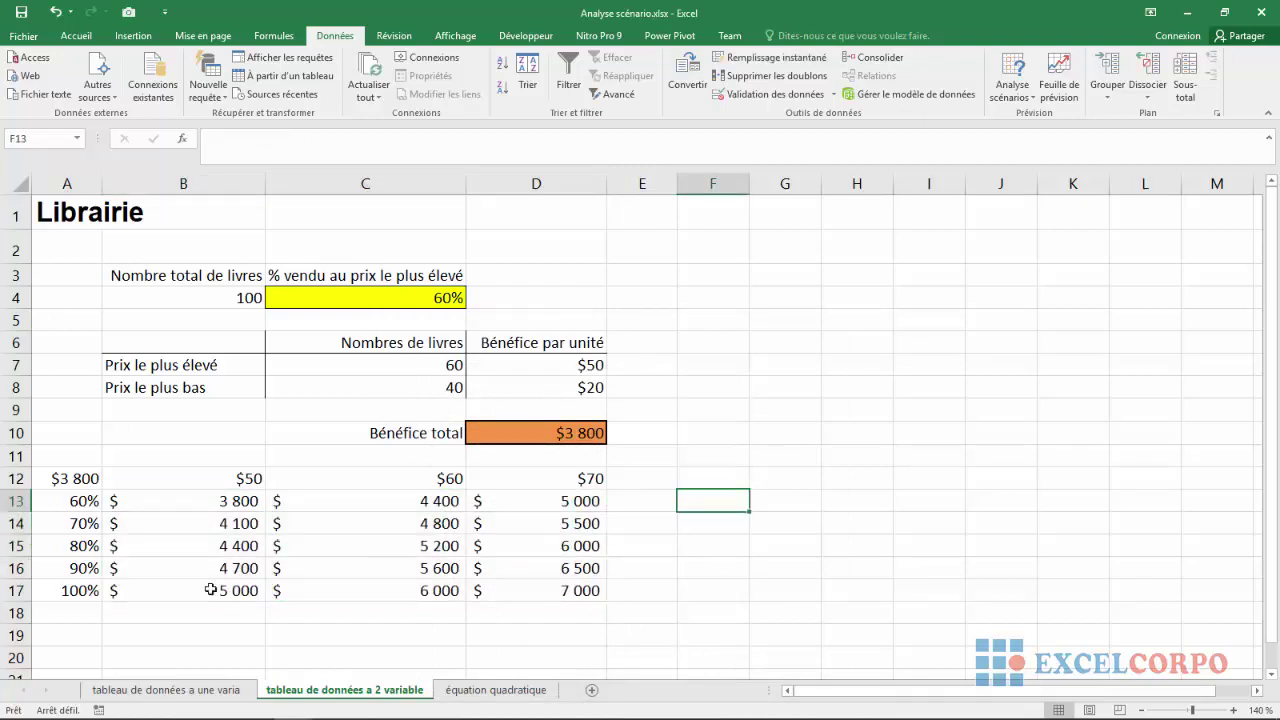
Step: Review the data table result in B13 against its 60% row value and $50 unit profit header
{"action": "left_click", "coordinate": [167, 508]}
{"action": "left_click", "coordinate": [82, 505]}
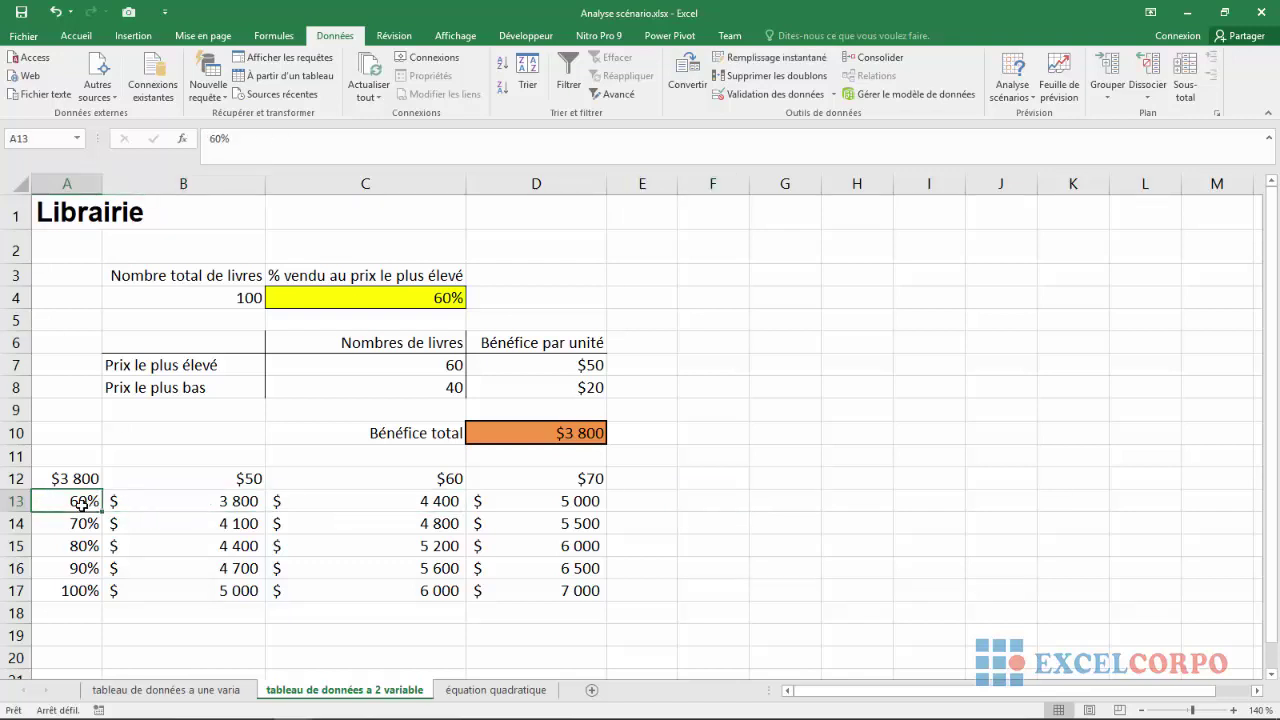
{"action": "left_click", "coordinate": [167, 501]}
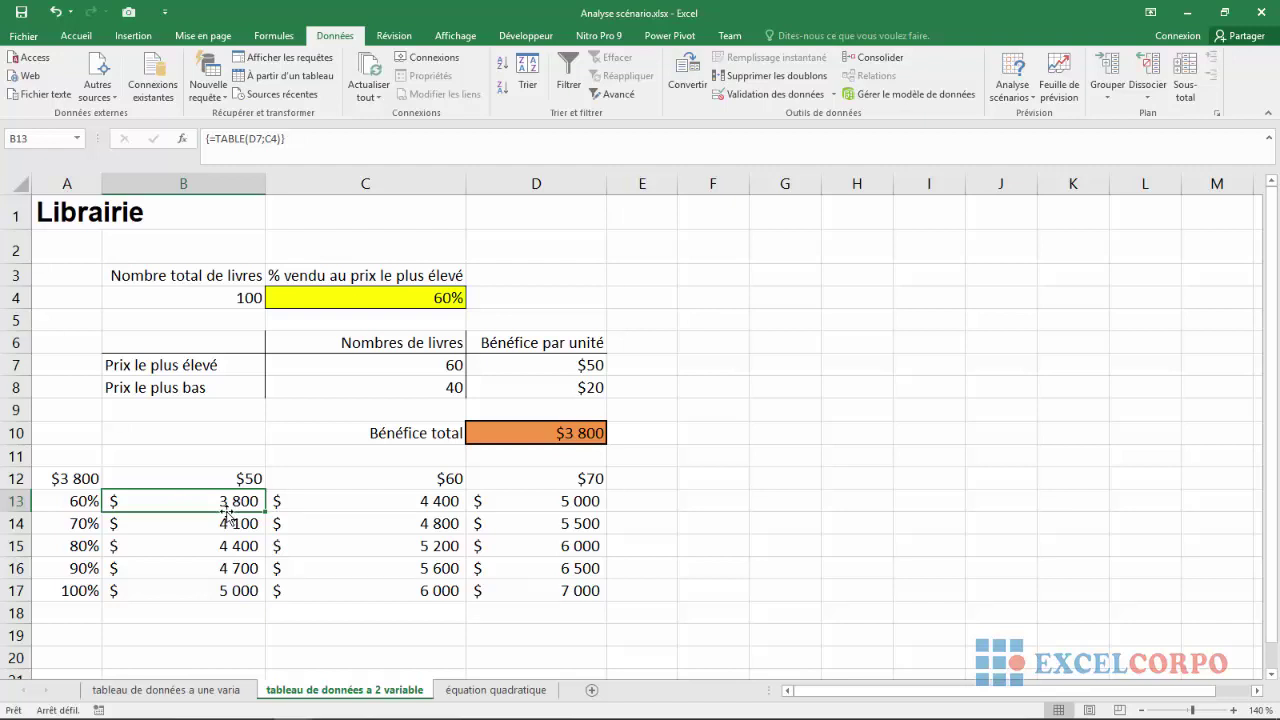
Step: Review the data table results for 80% sold at $60 unit profit in C15, and for 100% and 80% at $70 in D17 and D15
{"action": "left_click", "coordinate": [68, 546]}
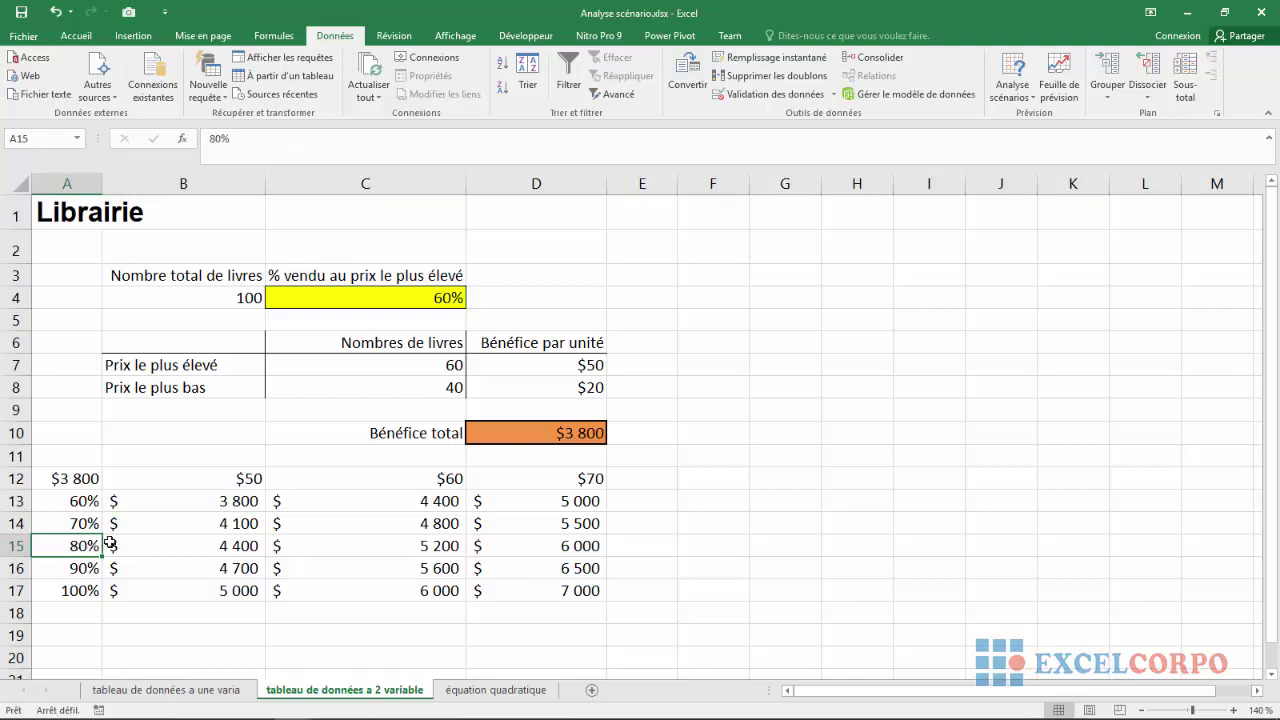
{"action": "left_click", "coordinate": [365, 547]}
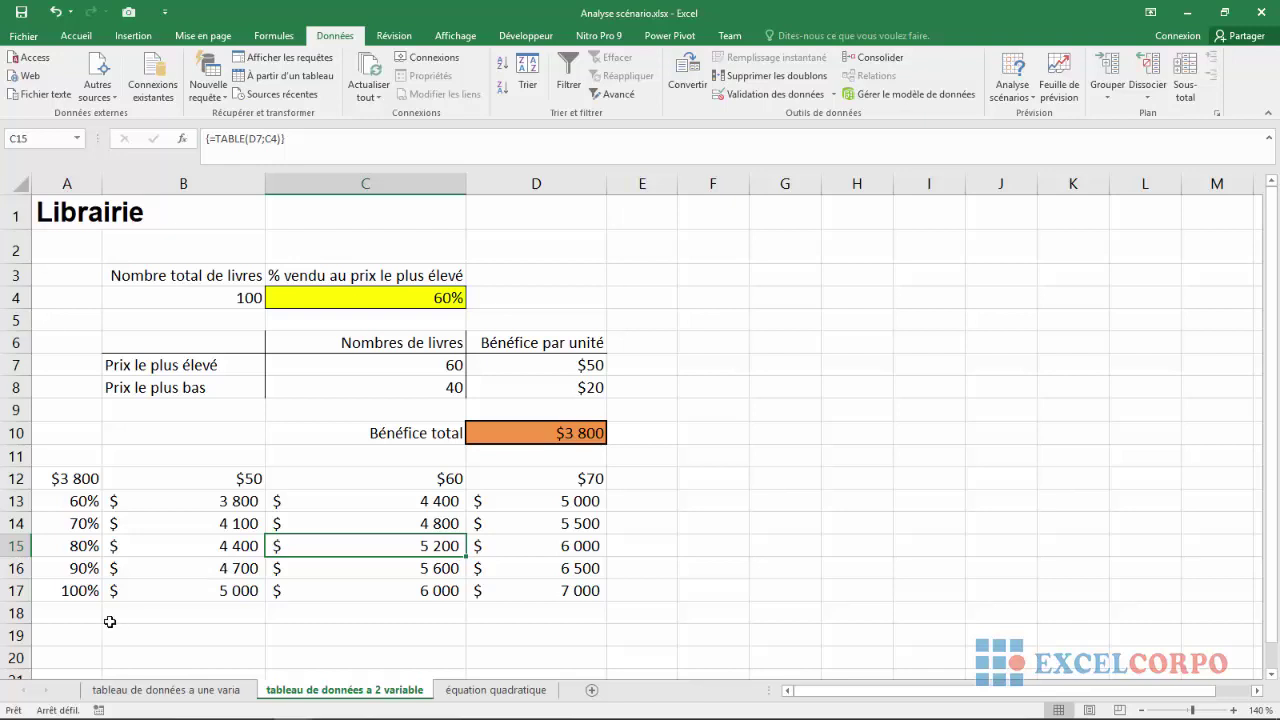
{"action": "left_click", "coordinate": [75, 591]}
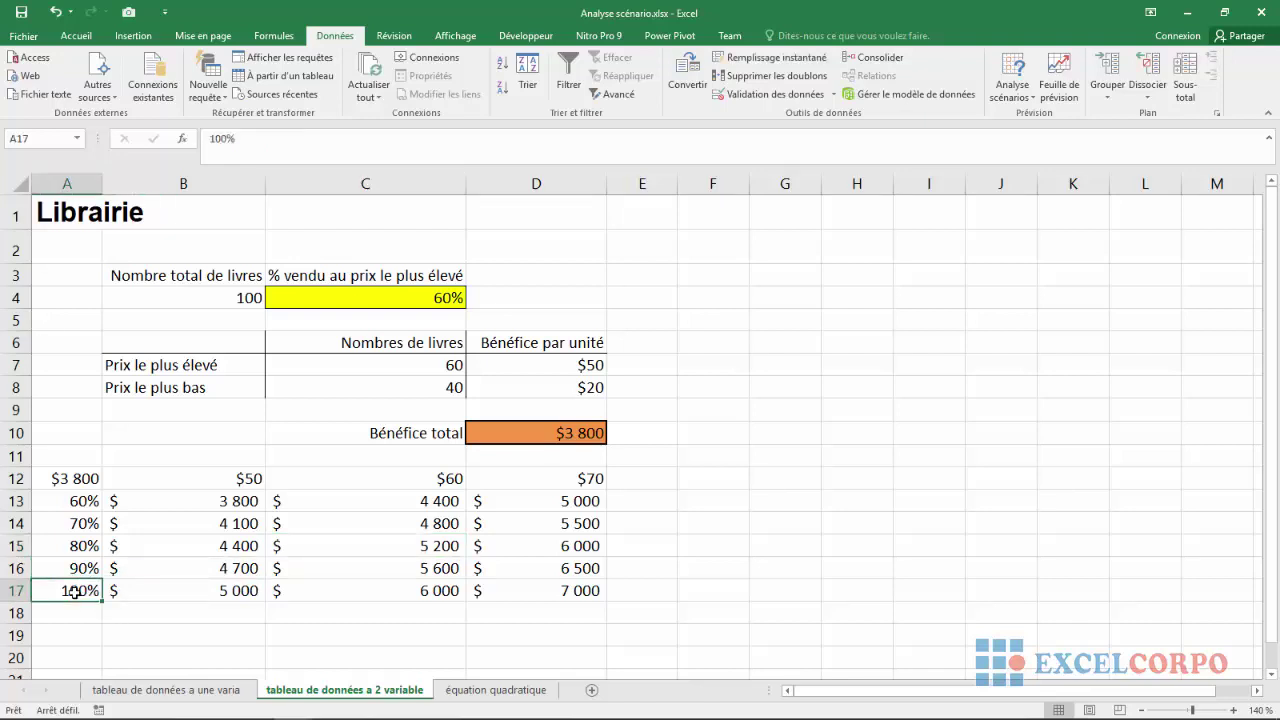
{"action": "left_click", "coordinate": [553, 594]}
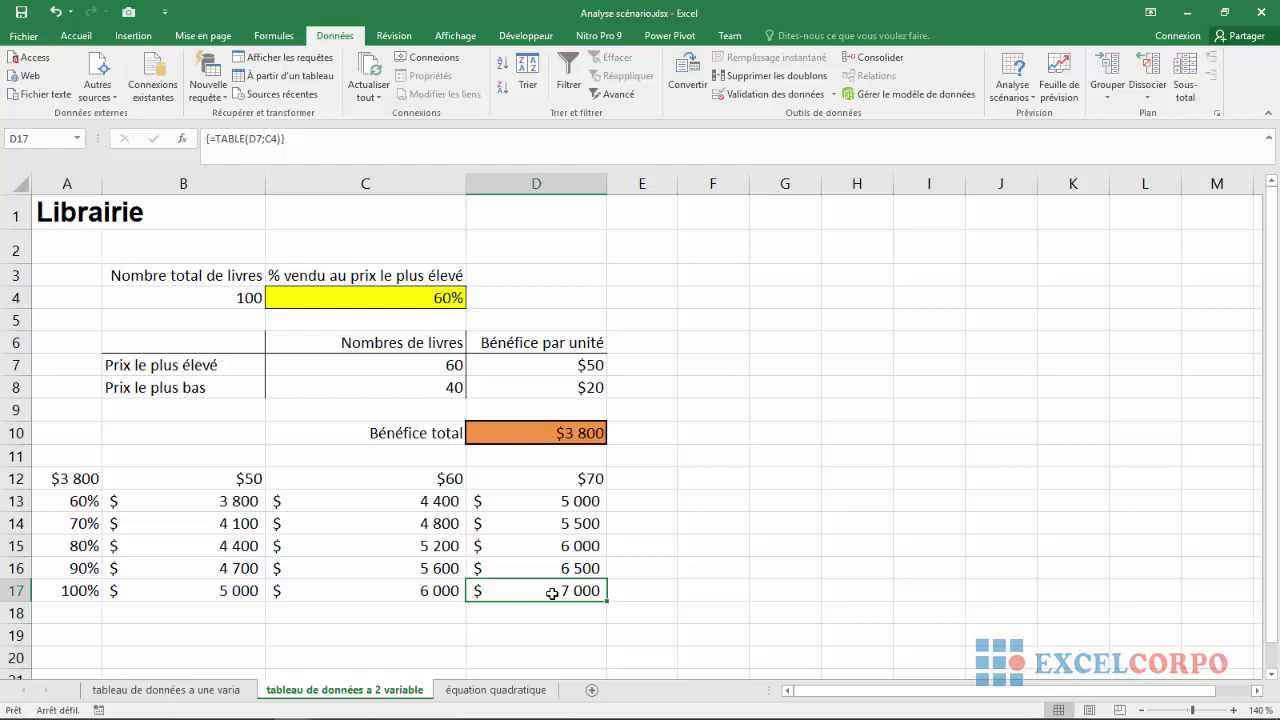
{"action": "left_click", "coordinate": [507, 553]}
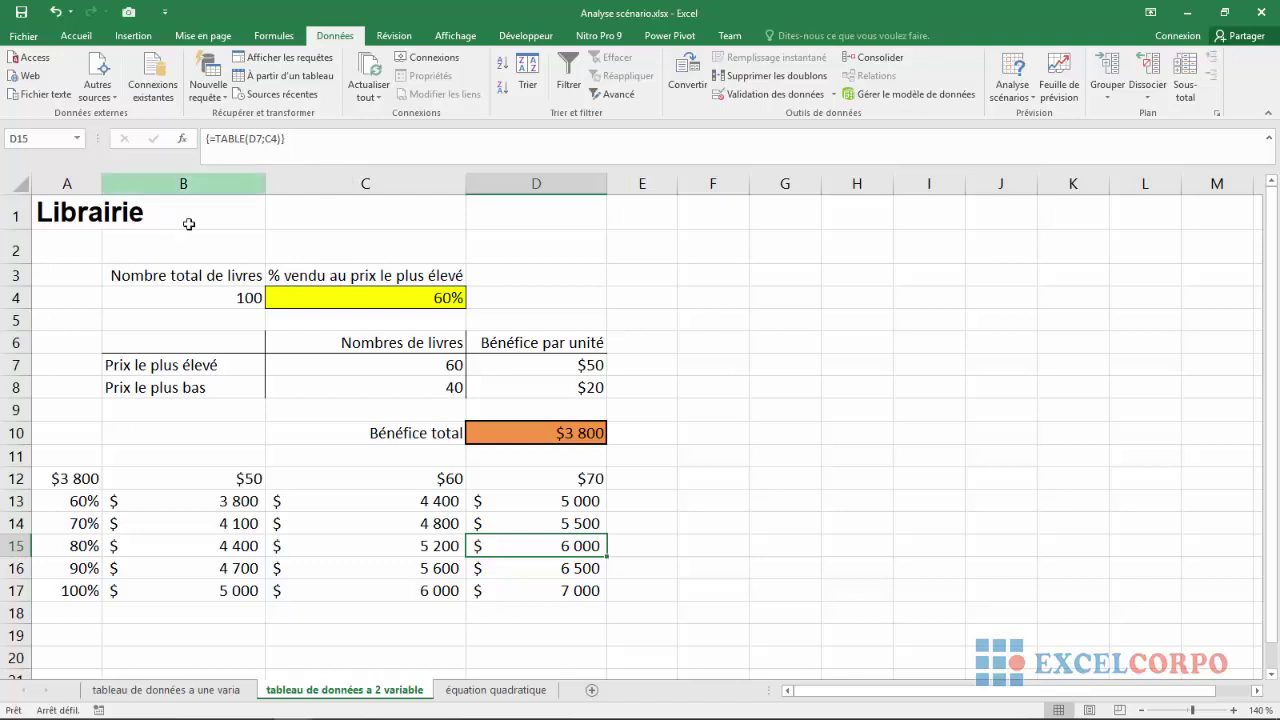
Step: Examine the whole results range B13:D17 of the two-variable data table and the formula behind its cells D17 and D15
{"action": "left_click_drag", "start_coordinate": [138, 500], "coordinate": [568, 592]}
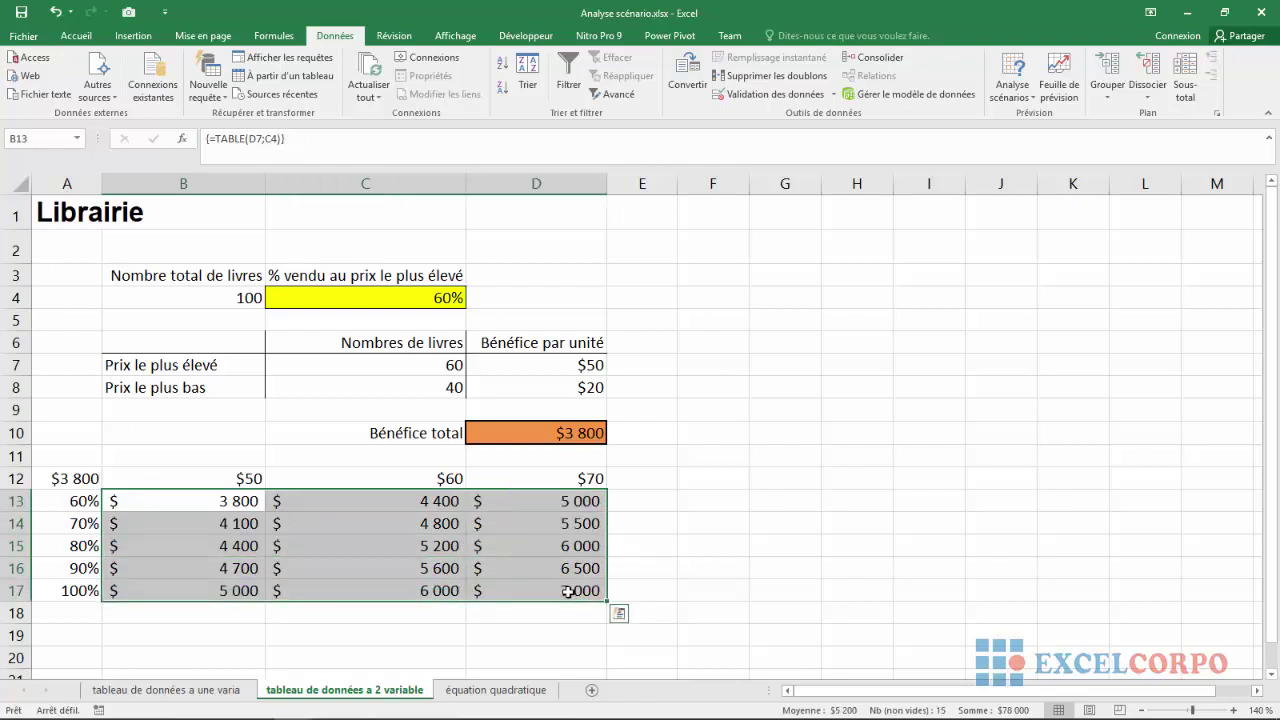
{"action": "left_click", "coordinate": [553, 594]}
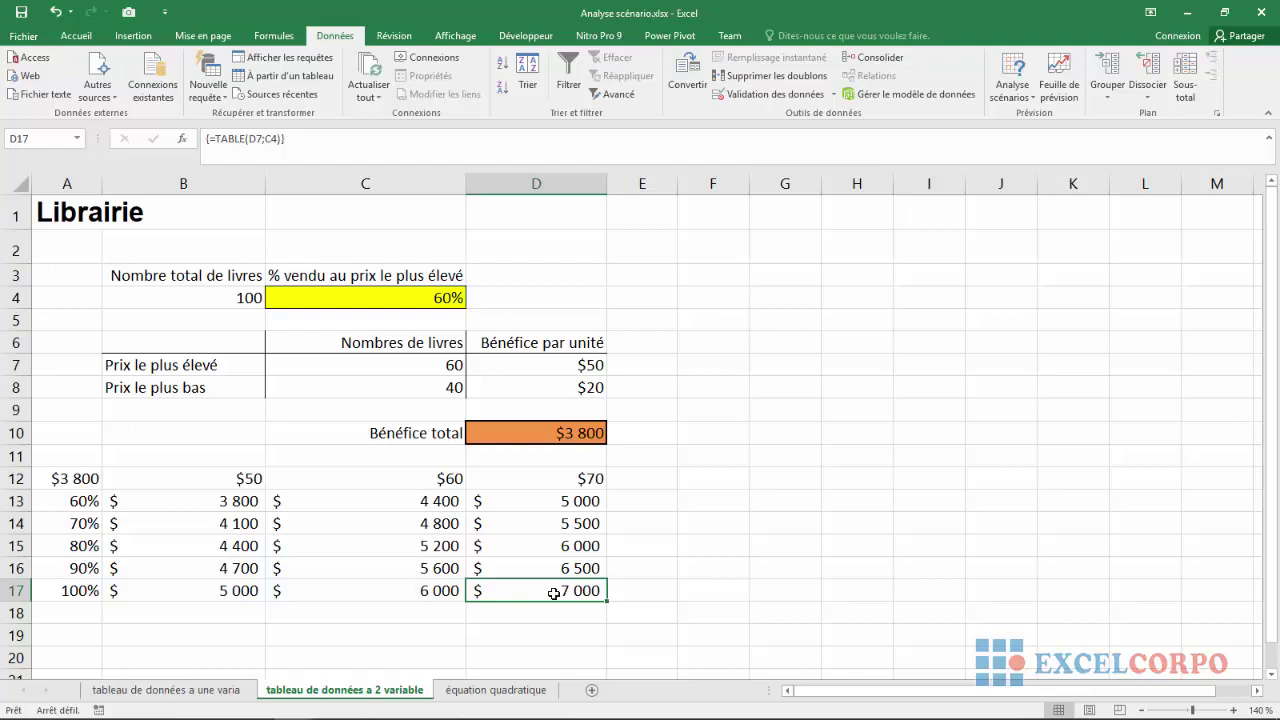
{"action": "left_click", "coordinate": [509, 551]}
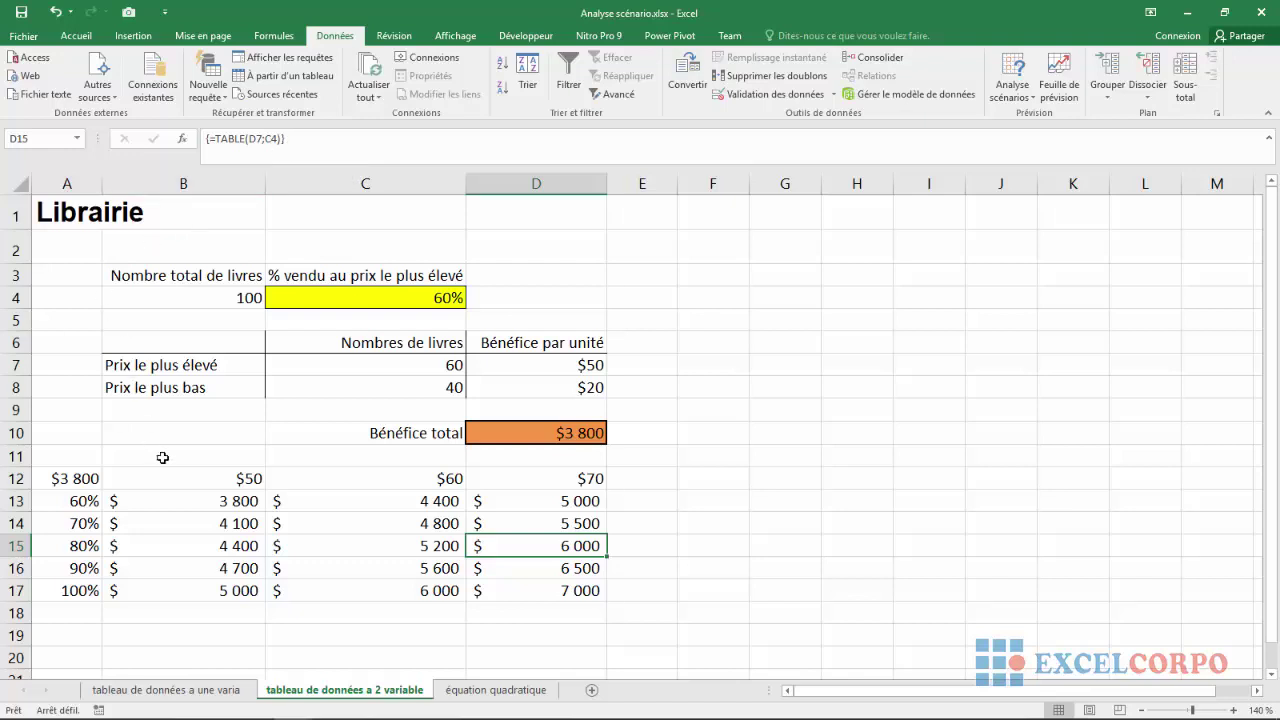
{"action": "left_click_drag", "start_coordinate": [138, 499], "coordinate": [568, 592]}
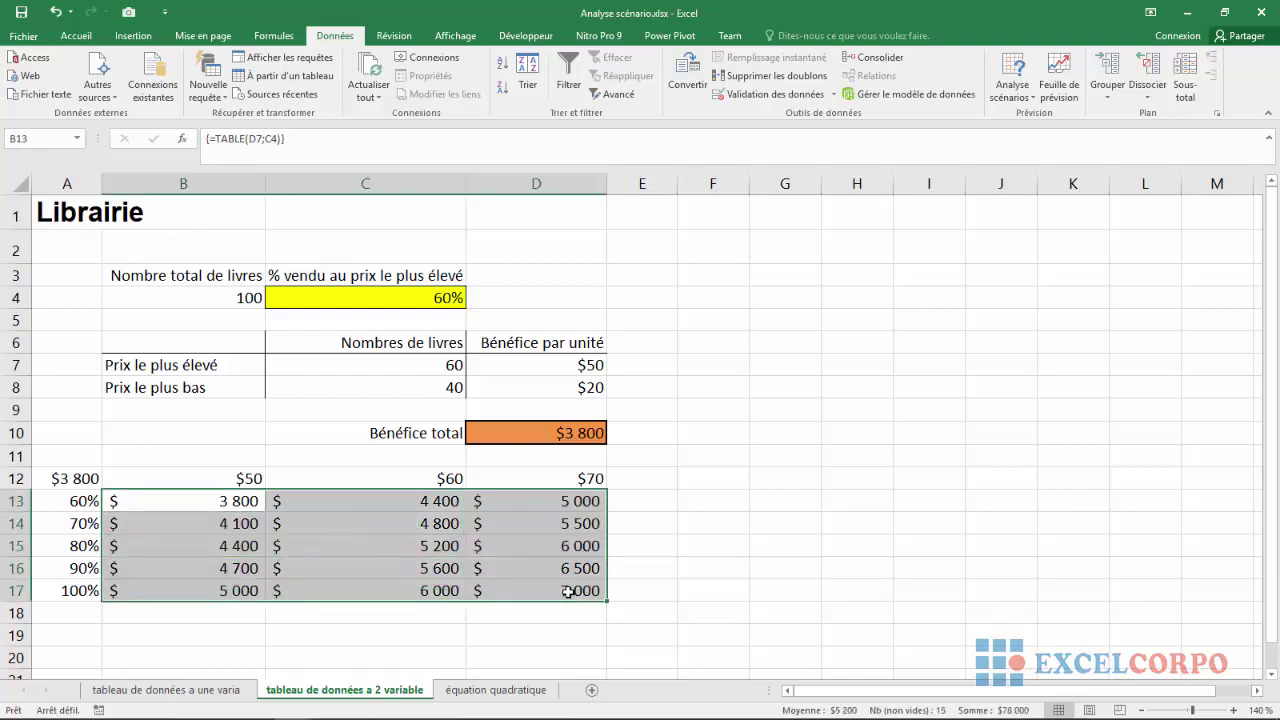